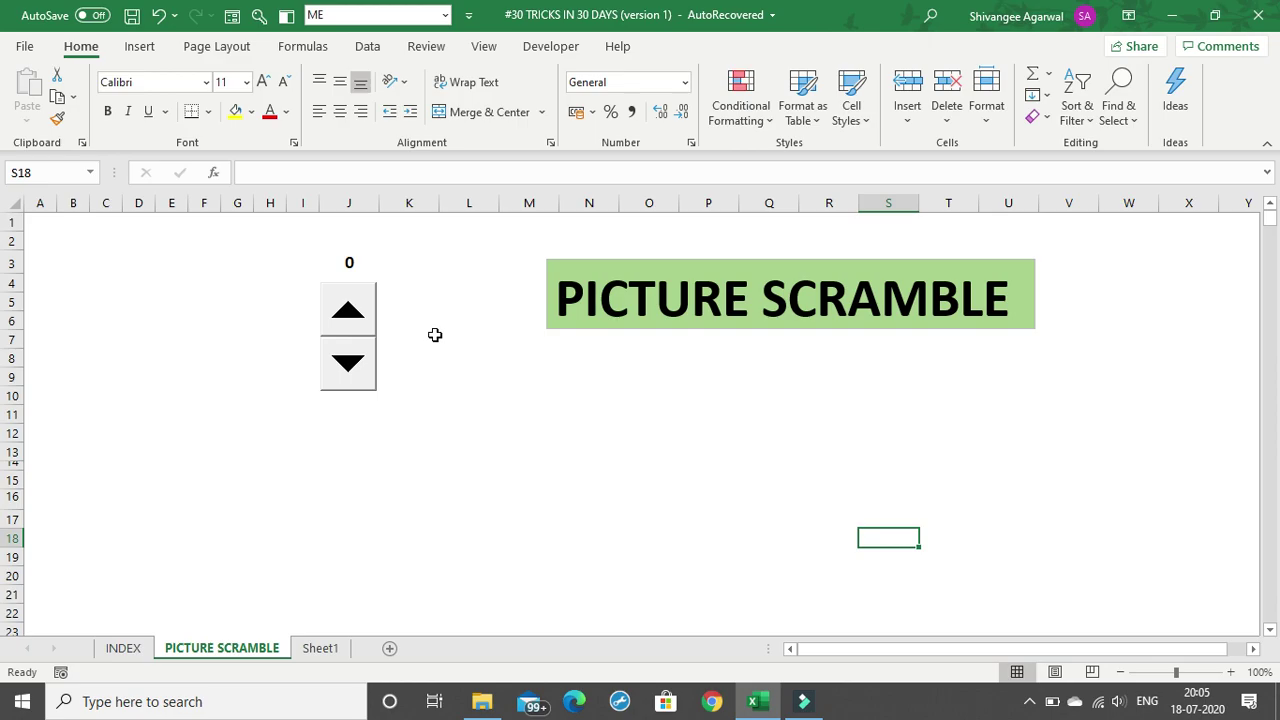
Step the PICTURE SCRAMBLE spin button up until the counter hits 100 and the ACTUATORS logo shows.
left_click(344, 325)
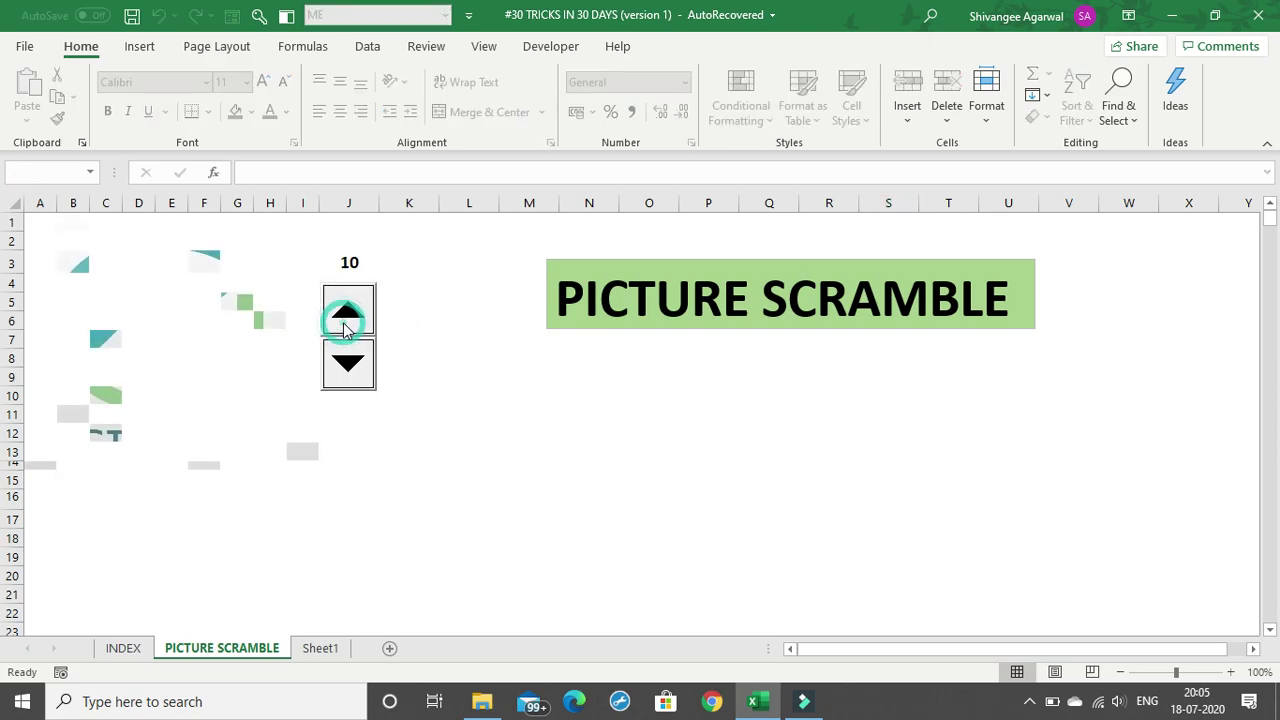
left_click(344, 325)
left_click(344, 325)
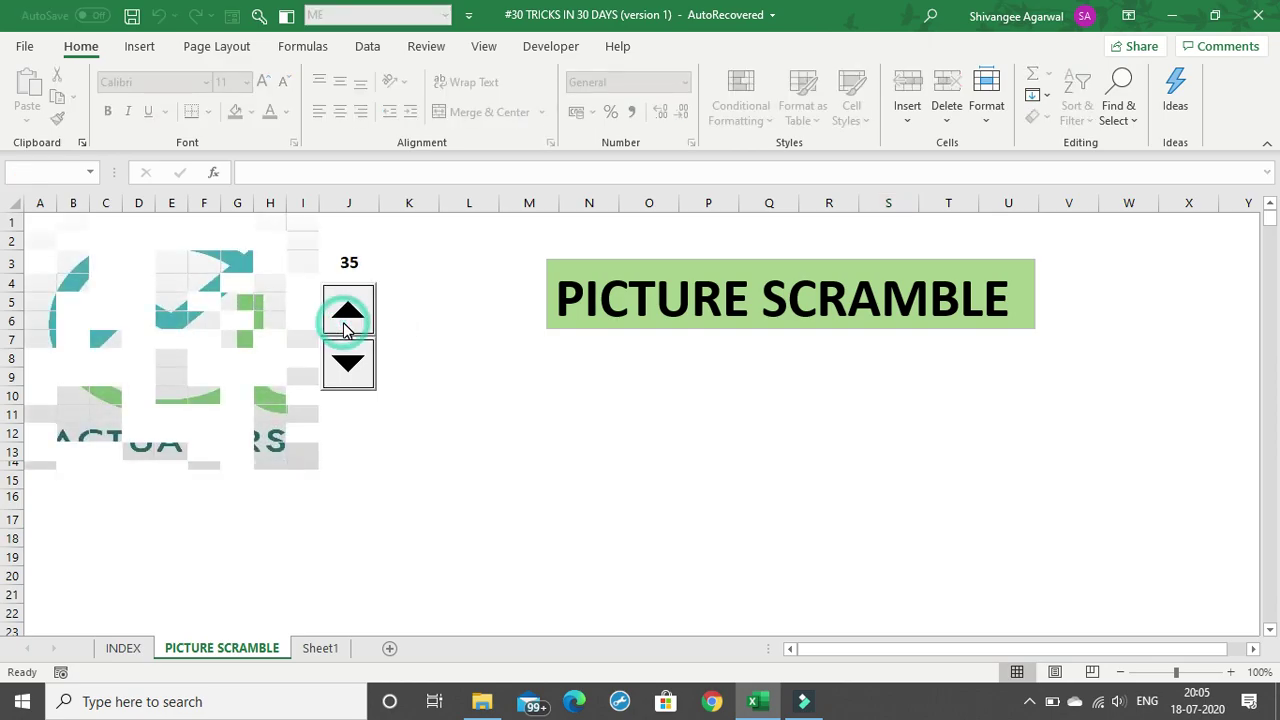
left_click(344, 325)
left_click(344, 325)
left_click(344, 325)
left_click(344, 325)
left_click(344, 325)
left_click(344, 325)
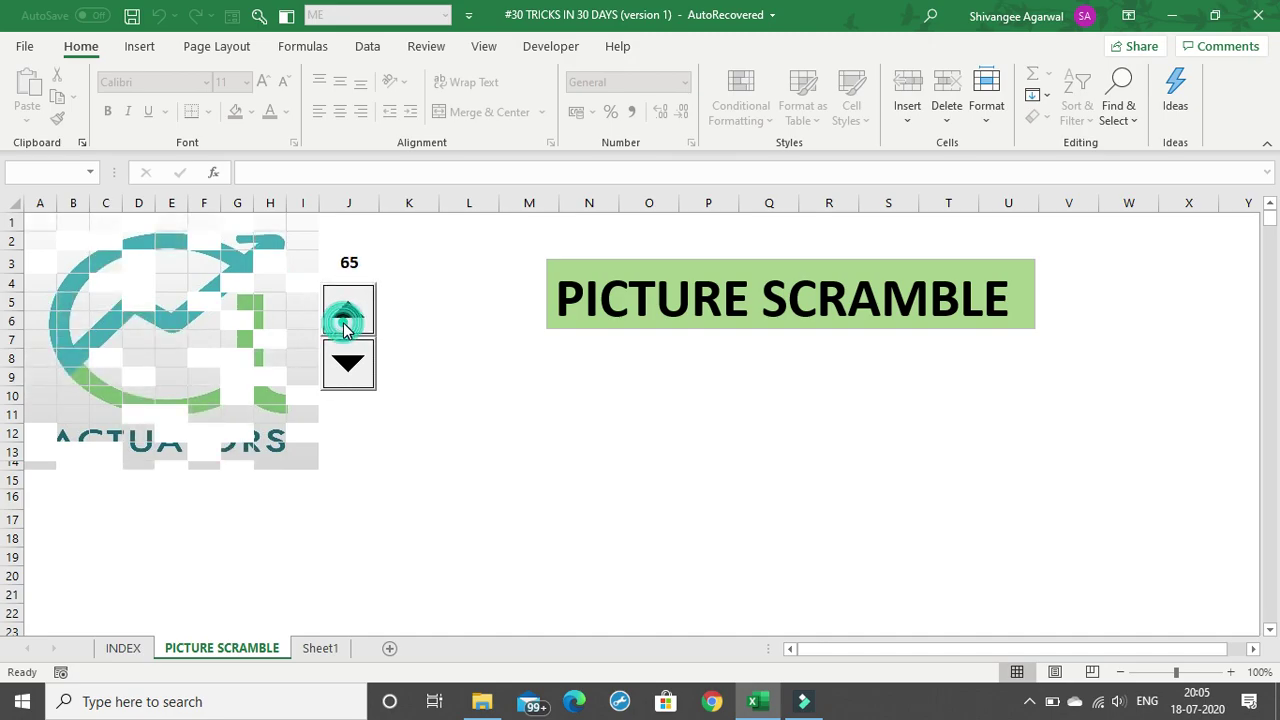
left_click(344, 325)
left_click(344, 325)
left_click(344, 325)
left_click(344, 325)
left_click(344, 325)
left_click(344, 325)
left_click(344, 325)
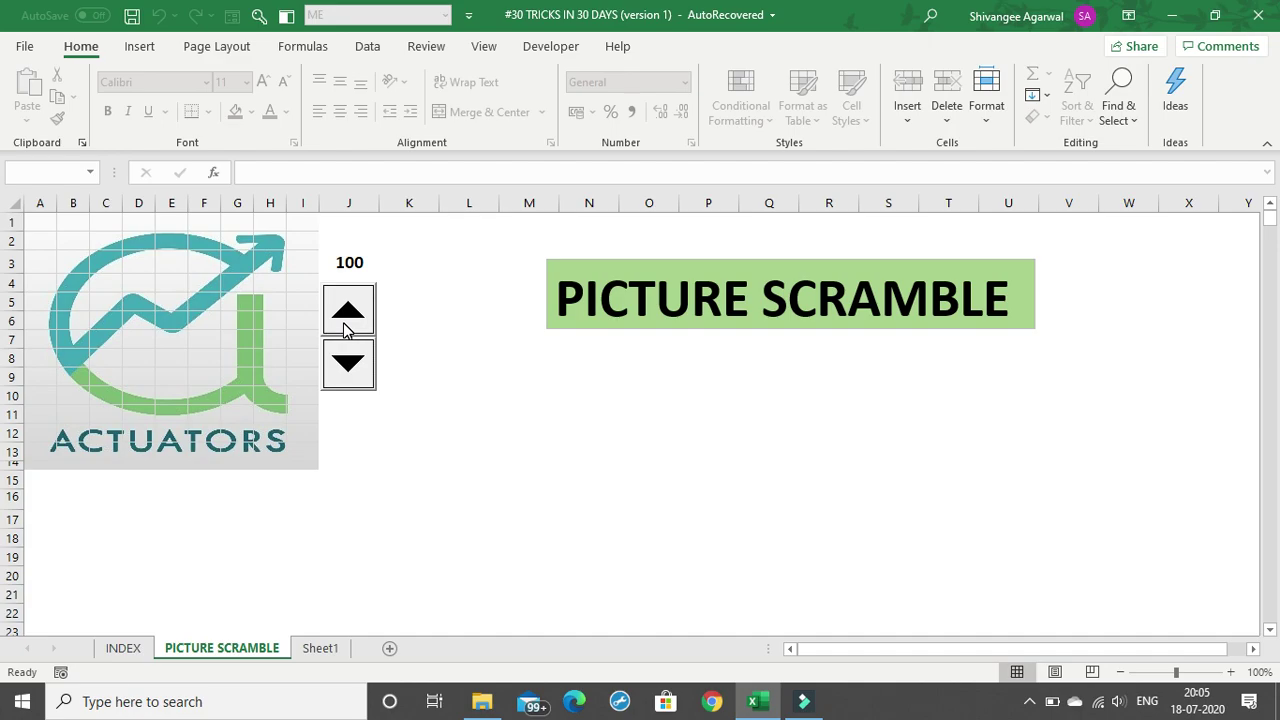
Switch to Sheet1 and set the logo1 image file as its tiled sheet background.
left_click(320, 648)
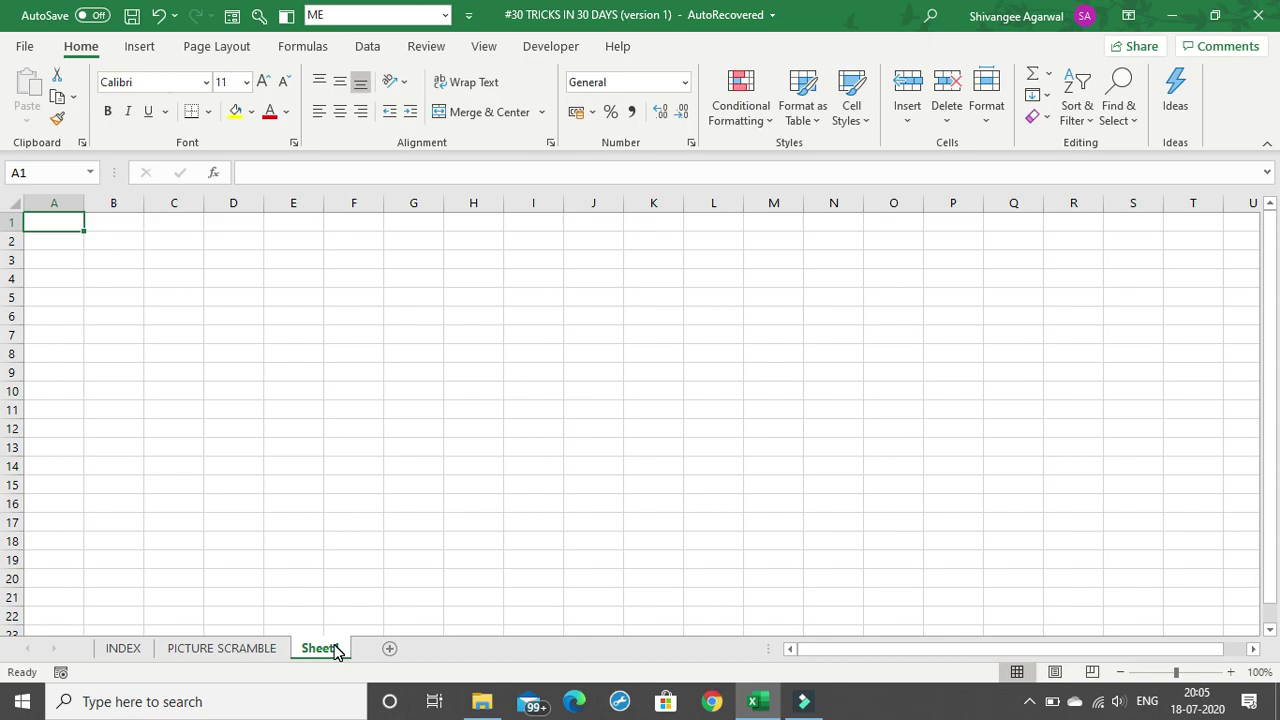
left_click(212, 50)
left_click(391, 120)
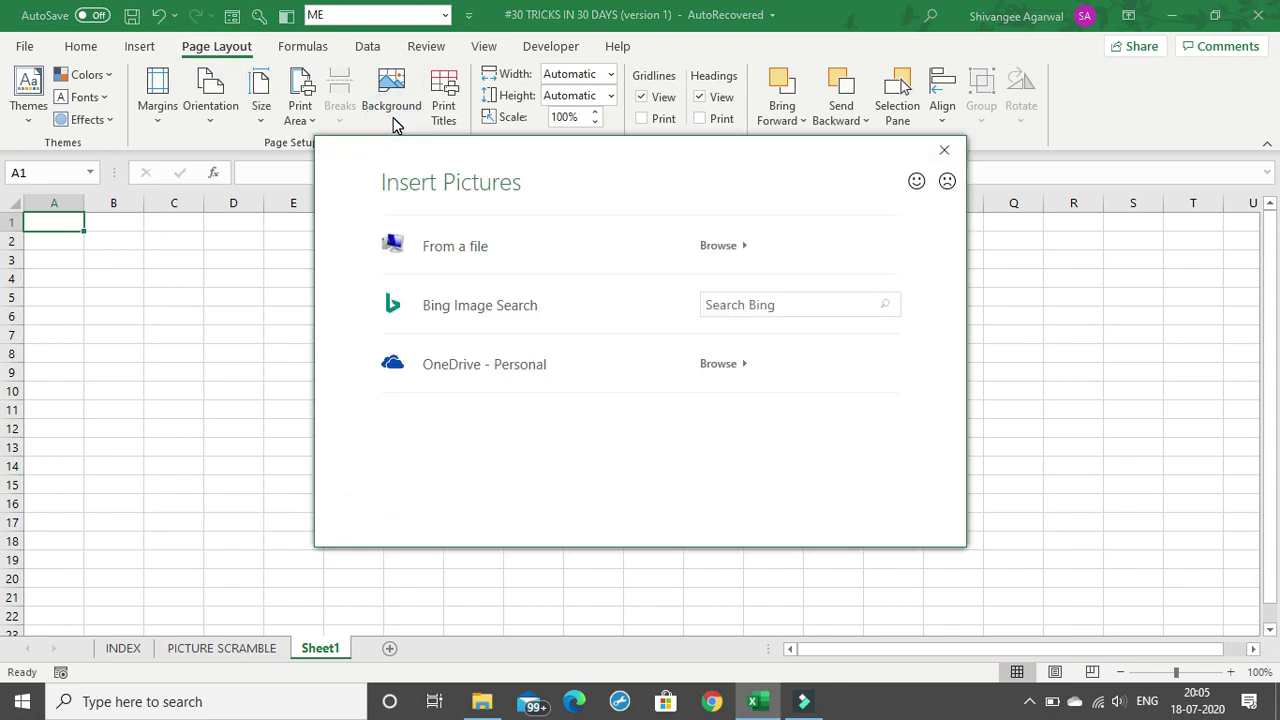
left_click(497, 248)
left_click(326, 268)
left_click(474, 421)
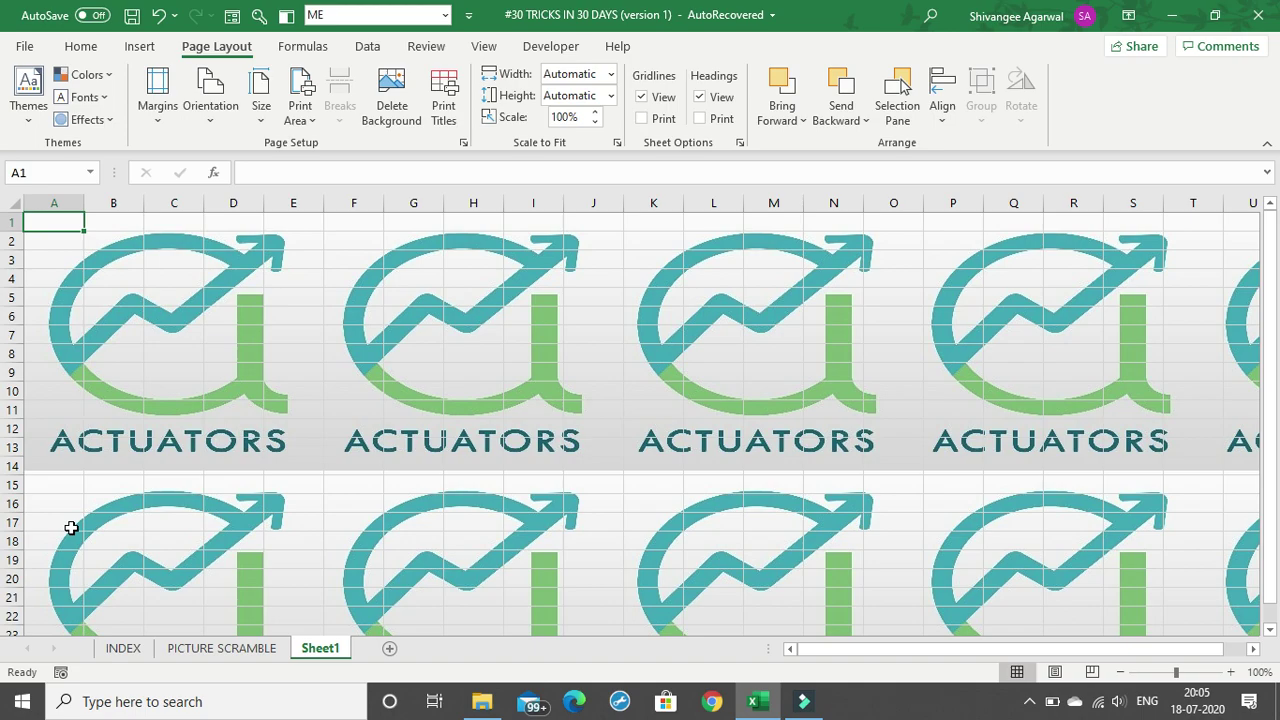
Narrow columns A to H so one logo tile's width ends at column G.
left_click_drag(56, 204, 326, 207)
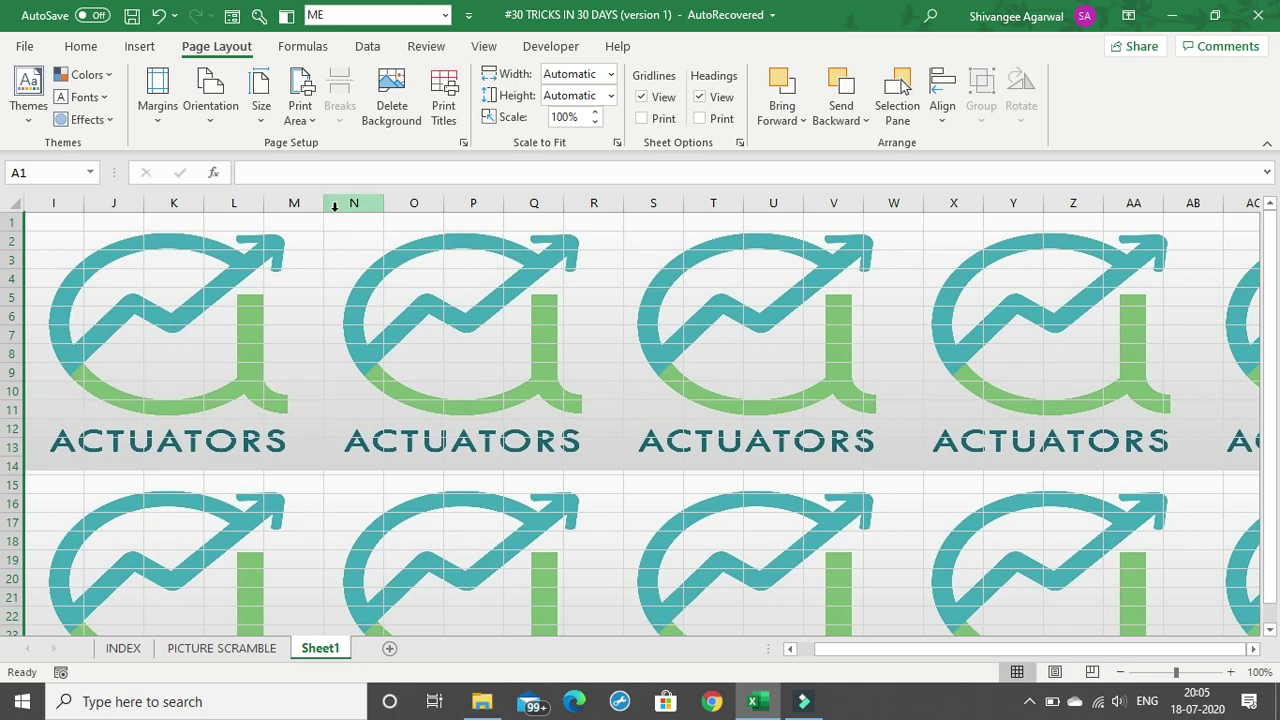
key("ctrl+z")
left_click_drag(528, 192, 491, 197)
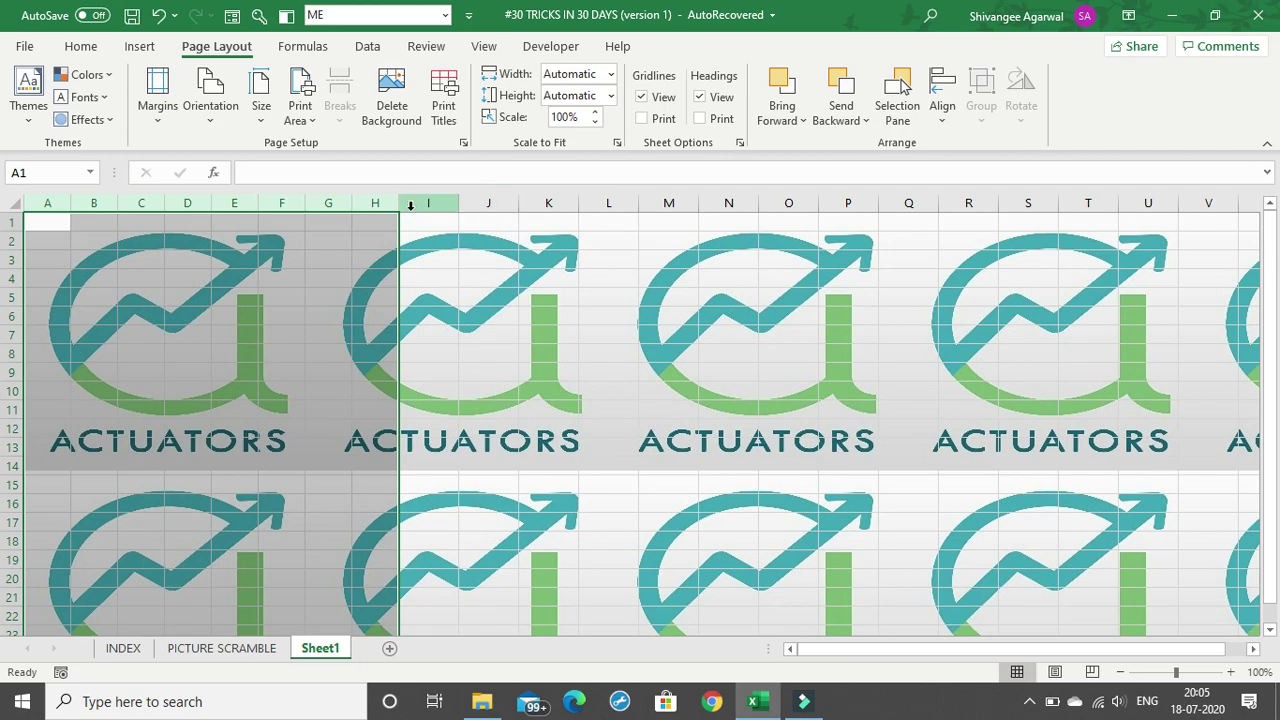
left_click_drag(398, 203, 392, 203)
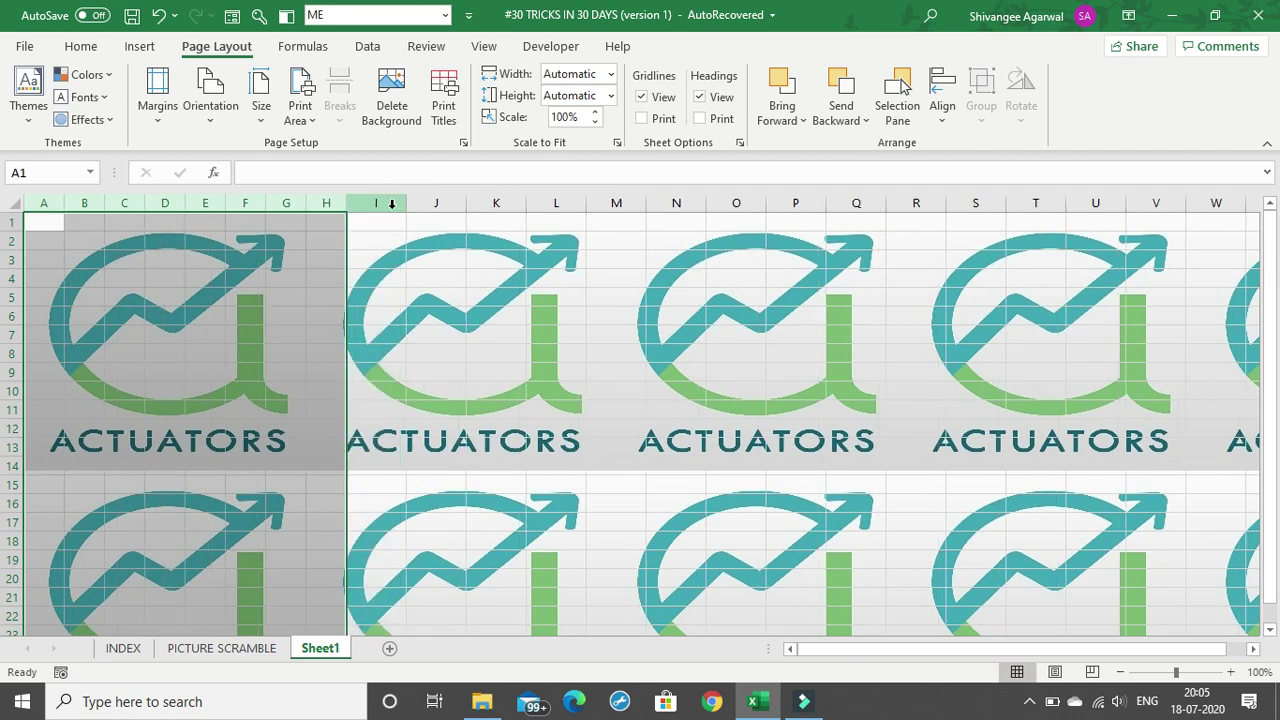
left_click(392, 203)
left_click_drag(375, 316, 375, 334)
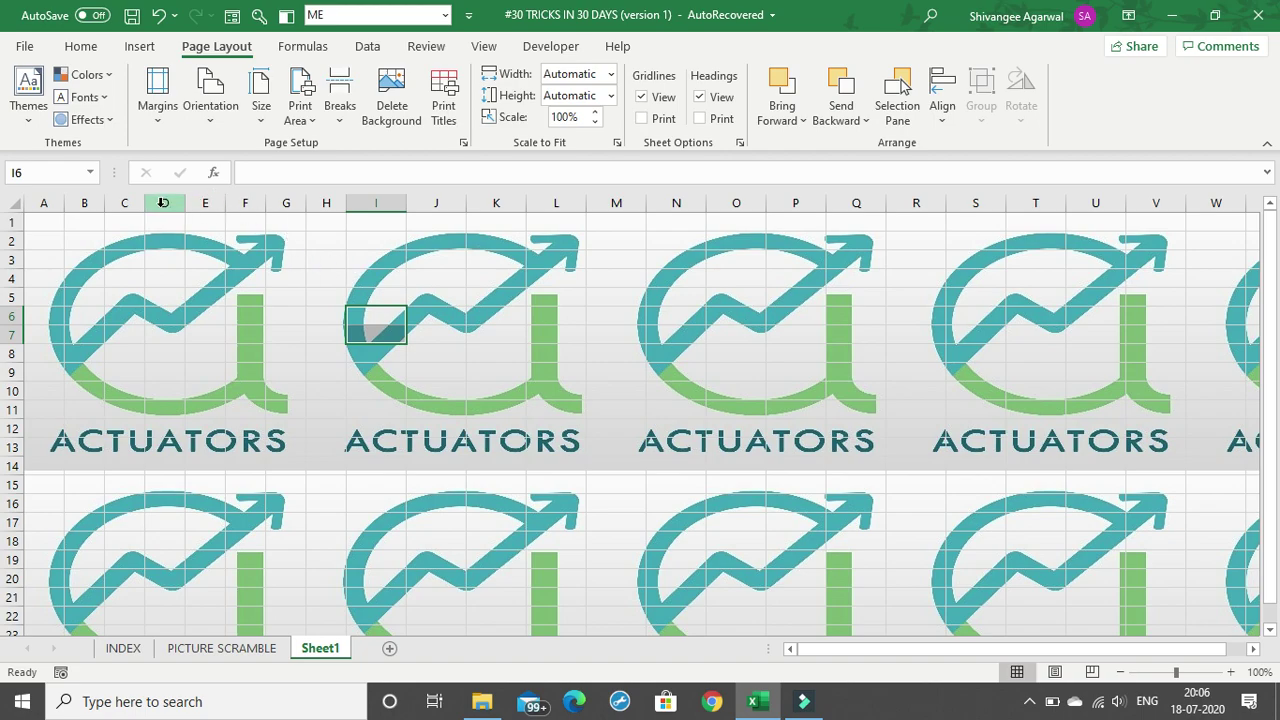
Shorten row 14 so the logo tile's height ends at row 14.
left_click(12, 466)
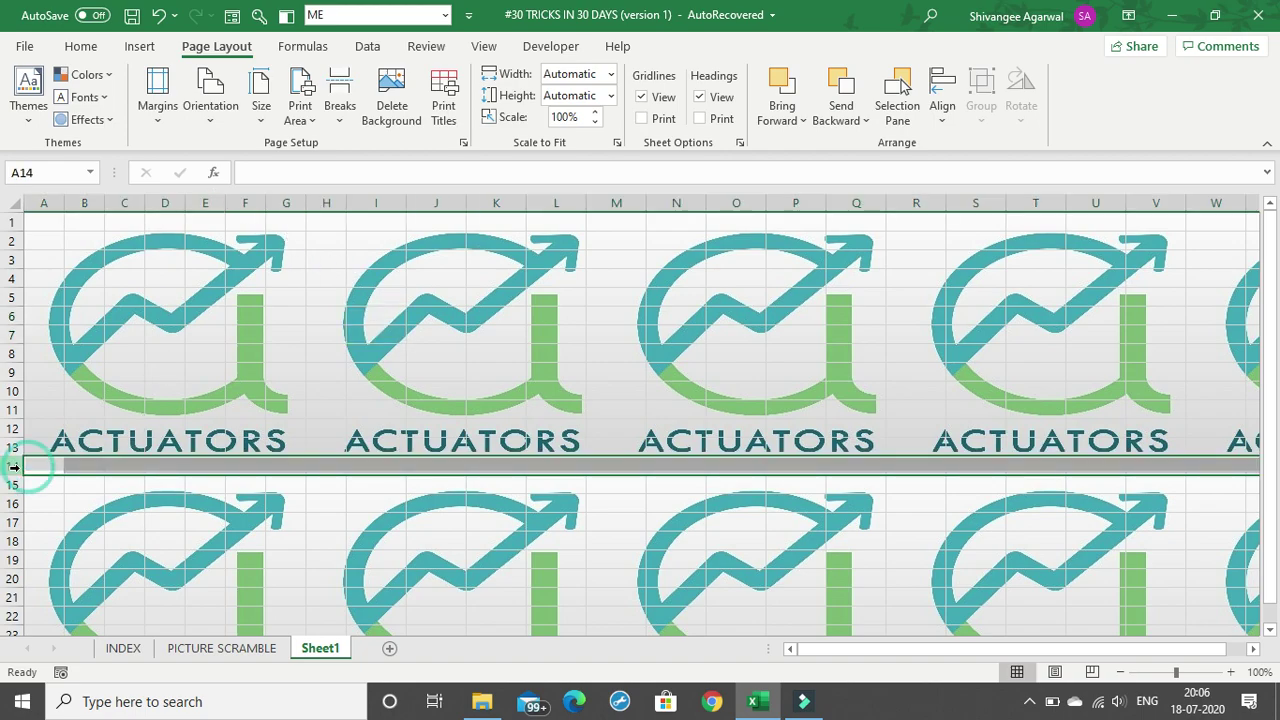
left_click_drag(12, 476, 12, 468)
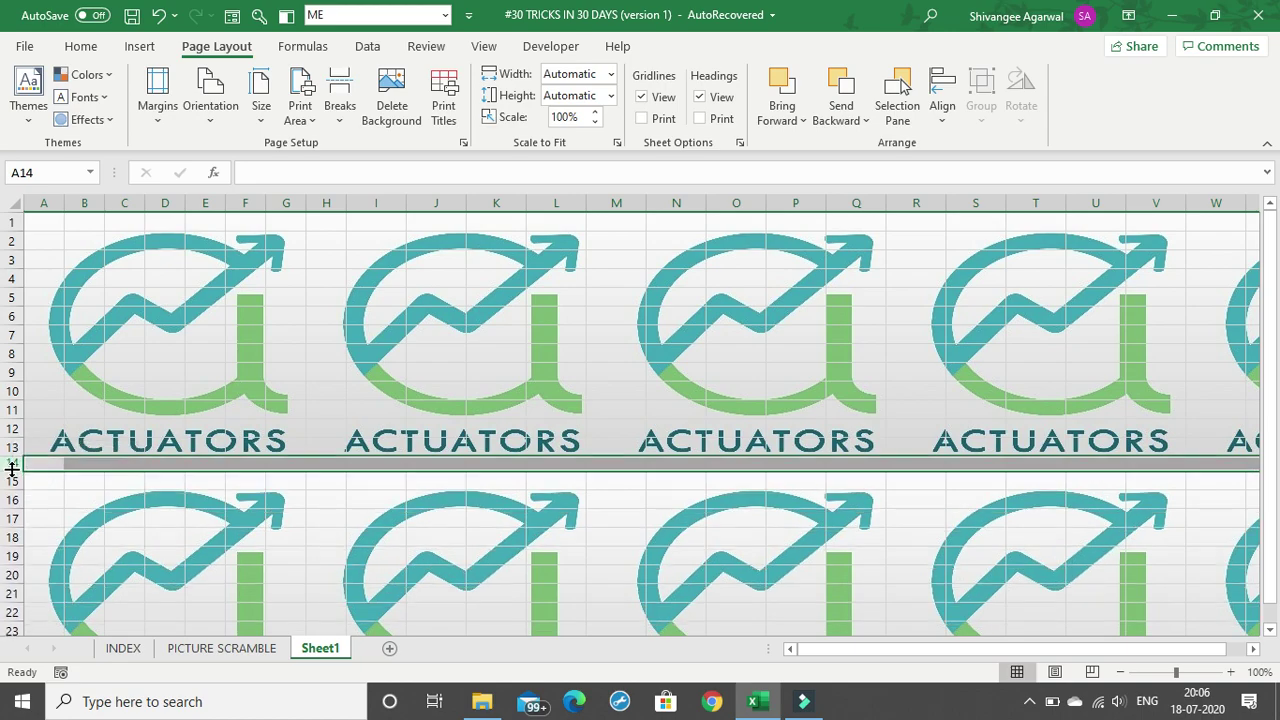
left_click(358, 408)
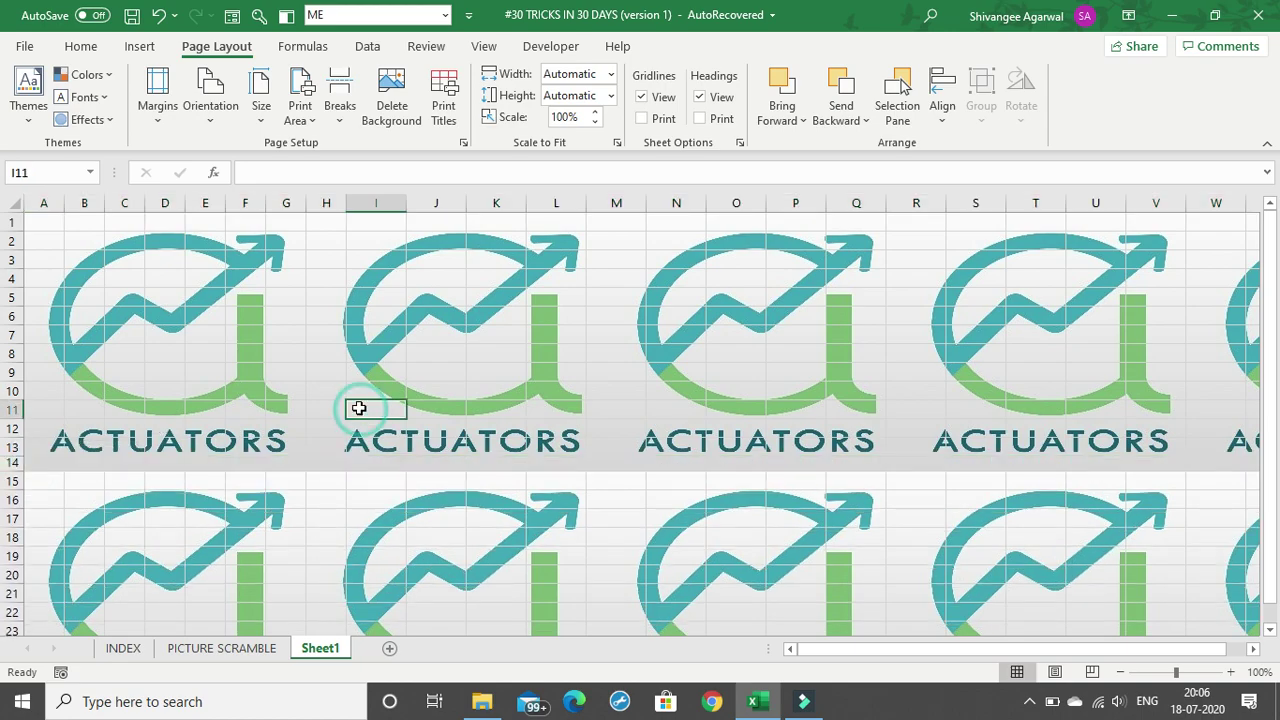
Compare columns H and I and the A1:G14 area to verify the logo tile's fit.
left_click(327, 204)
left_click(376, 204)
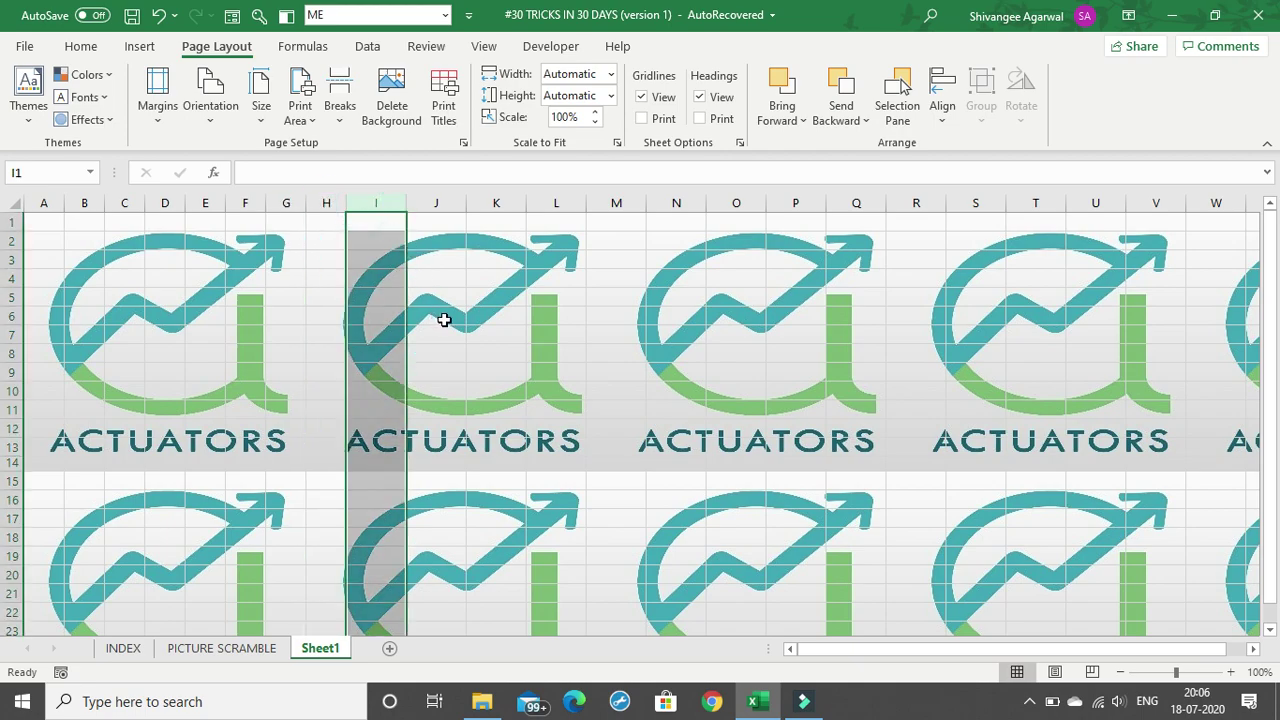
left_click(686, 336)
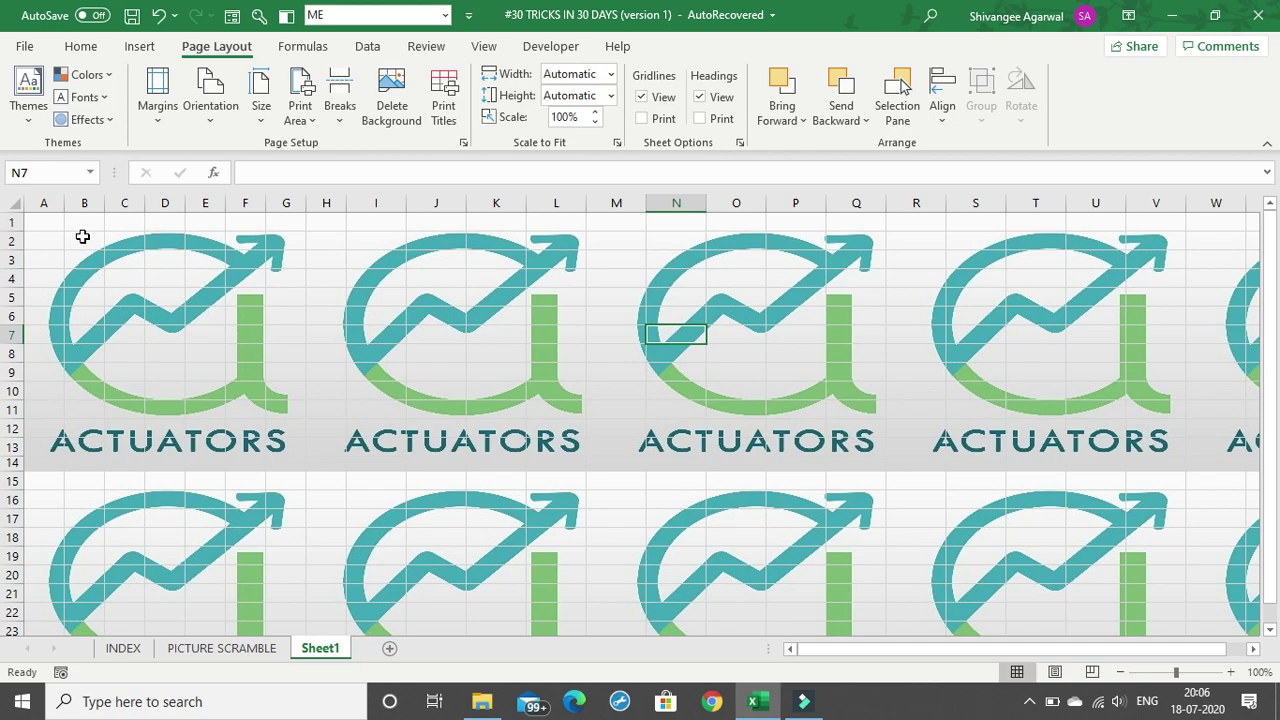
left_click_drag(43, 220, 281, 467)
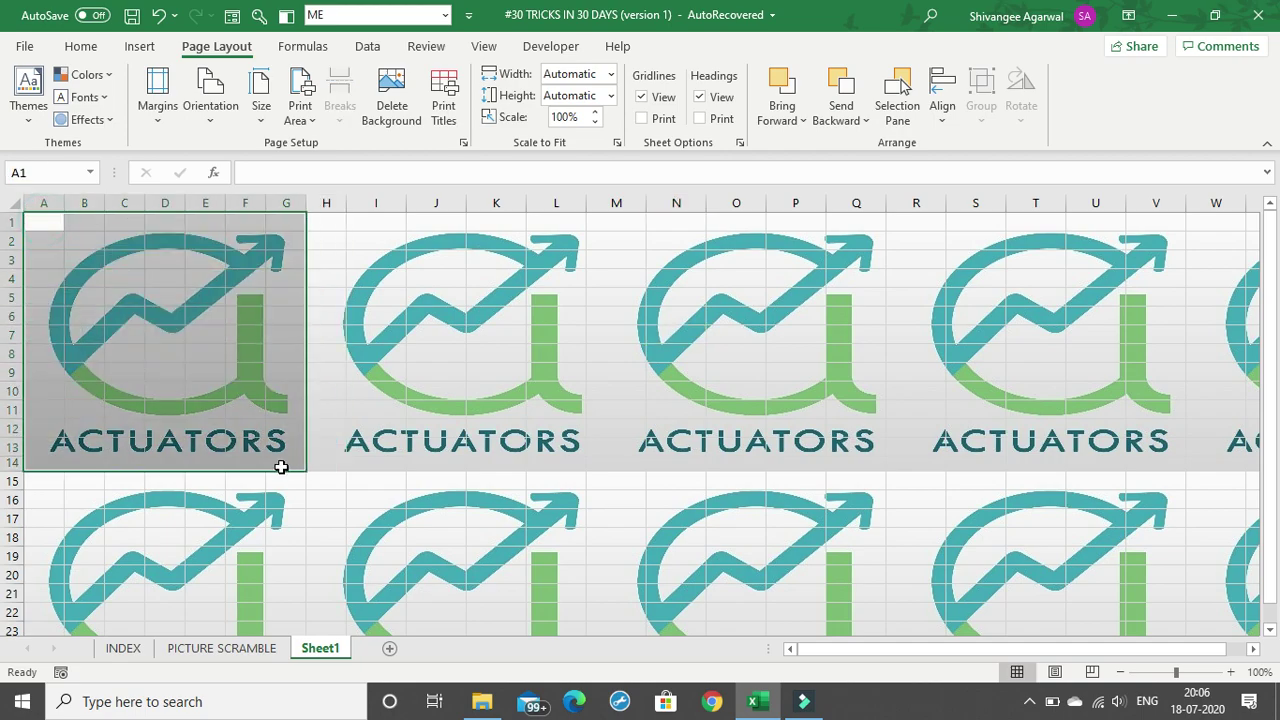
left_click(371, 462)
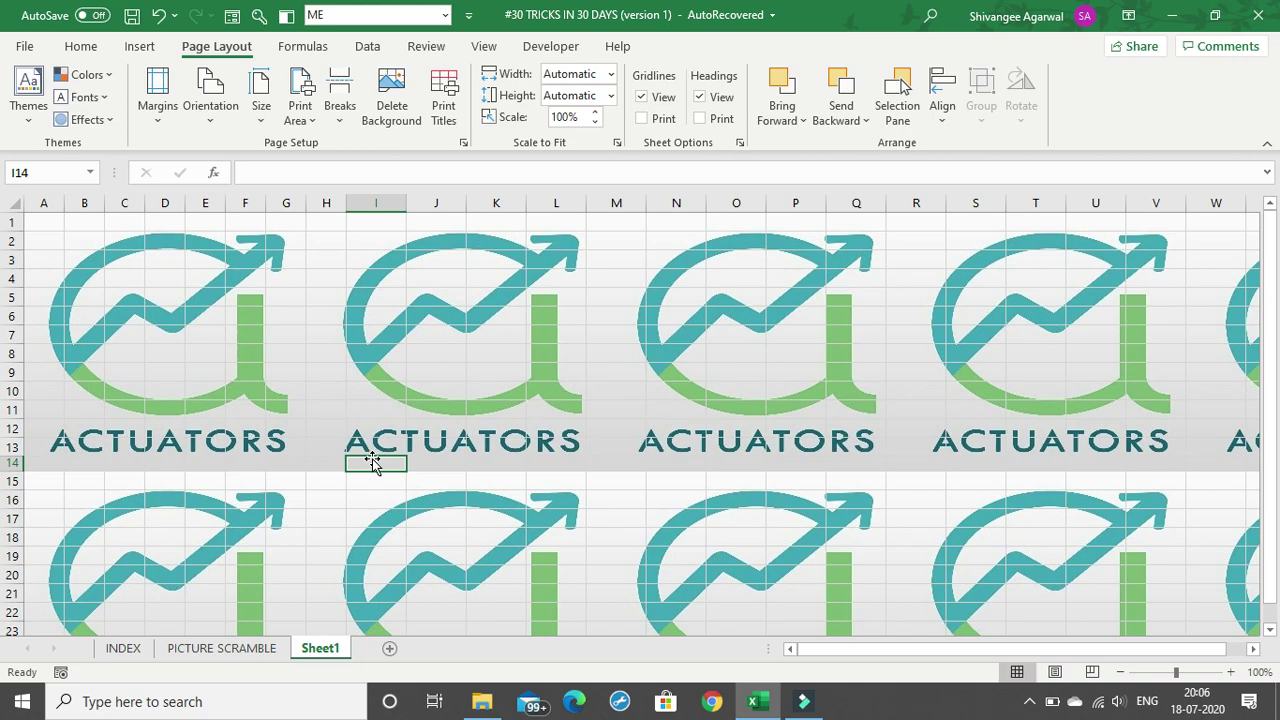
left_click(415, 313)
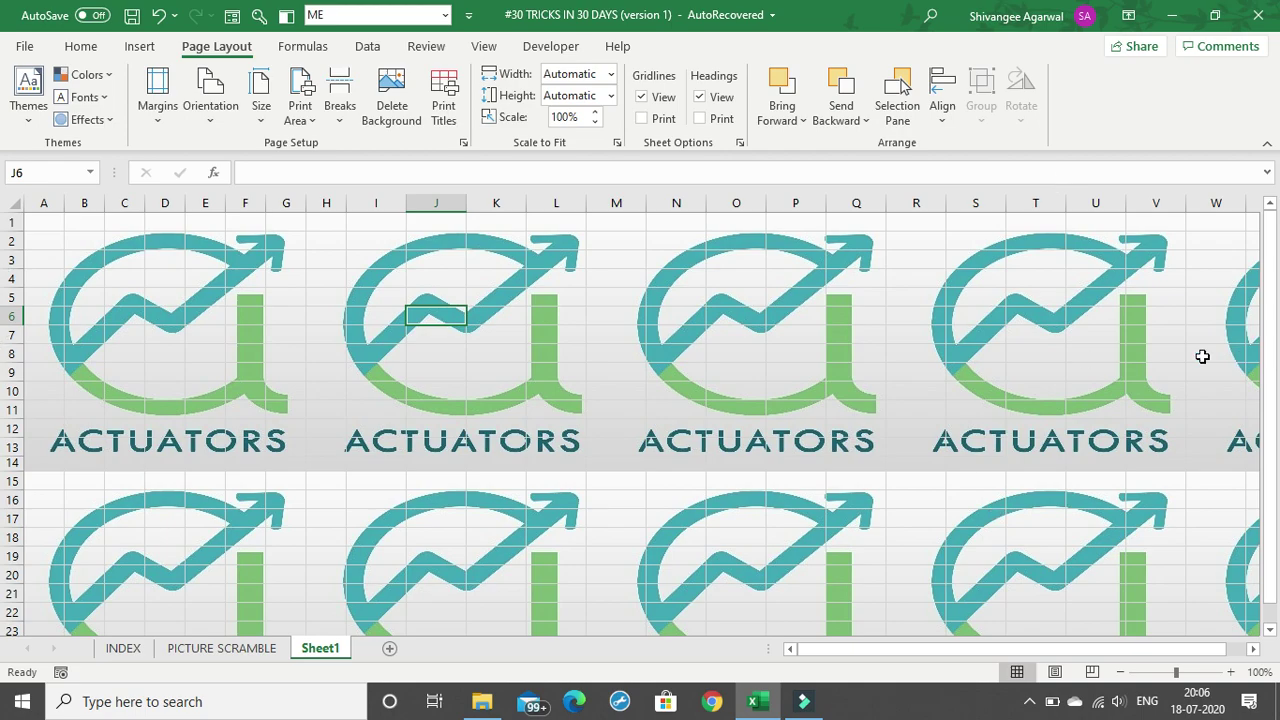
left_click(337, 198)
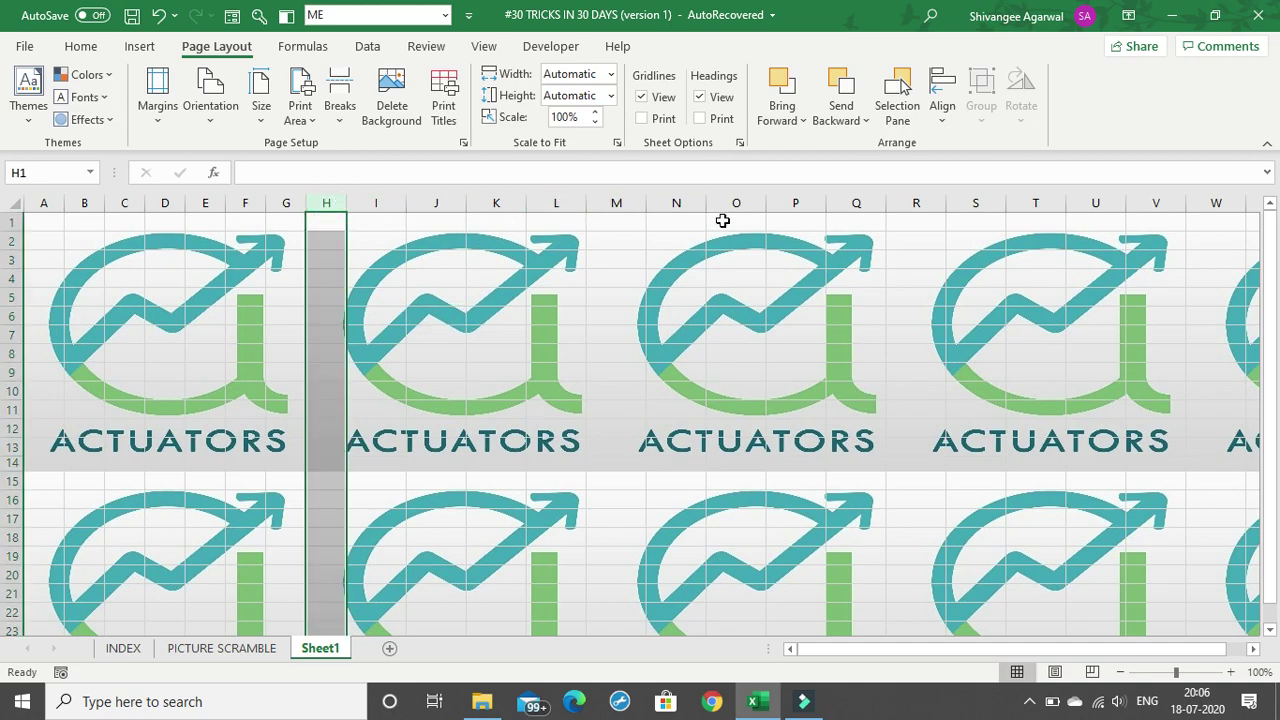
Fill every column from H to the sheet's last column white.
key("ctrl+shift+Right")
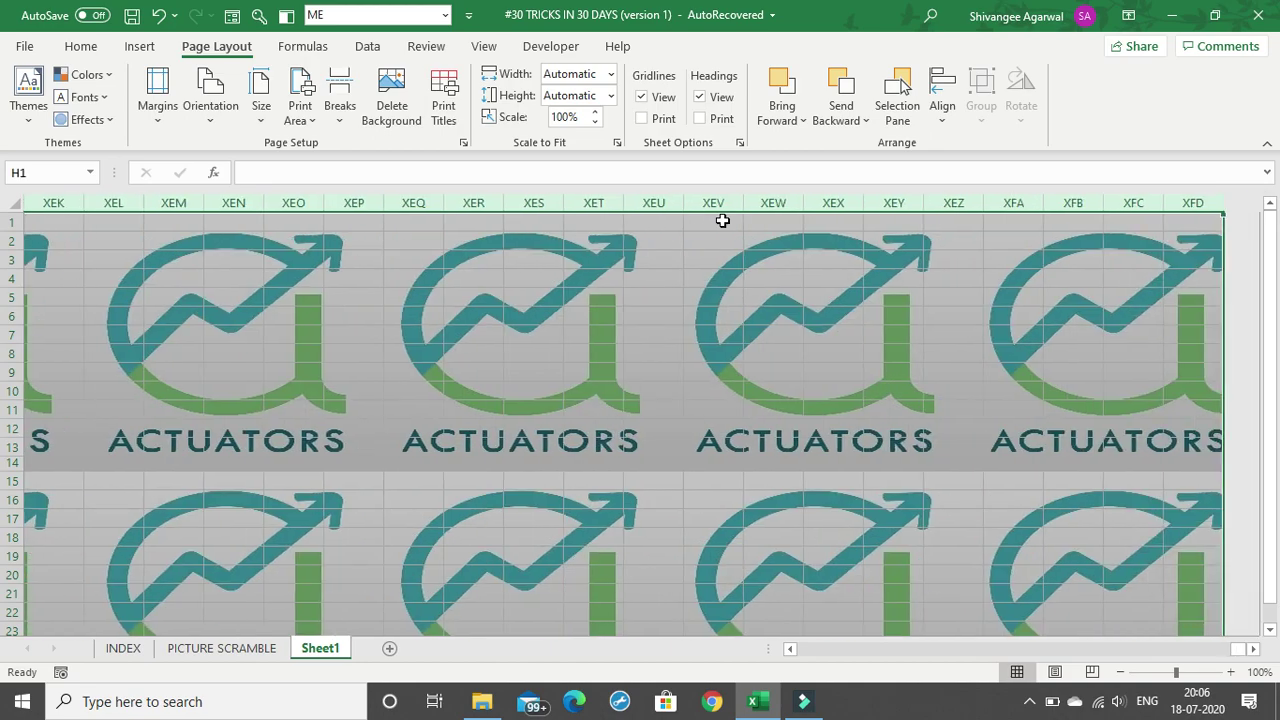
left_click(84, 46)
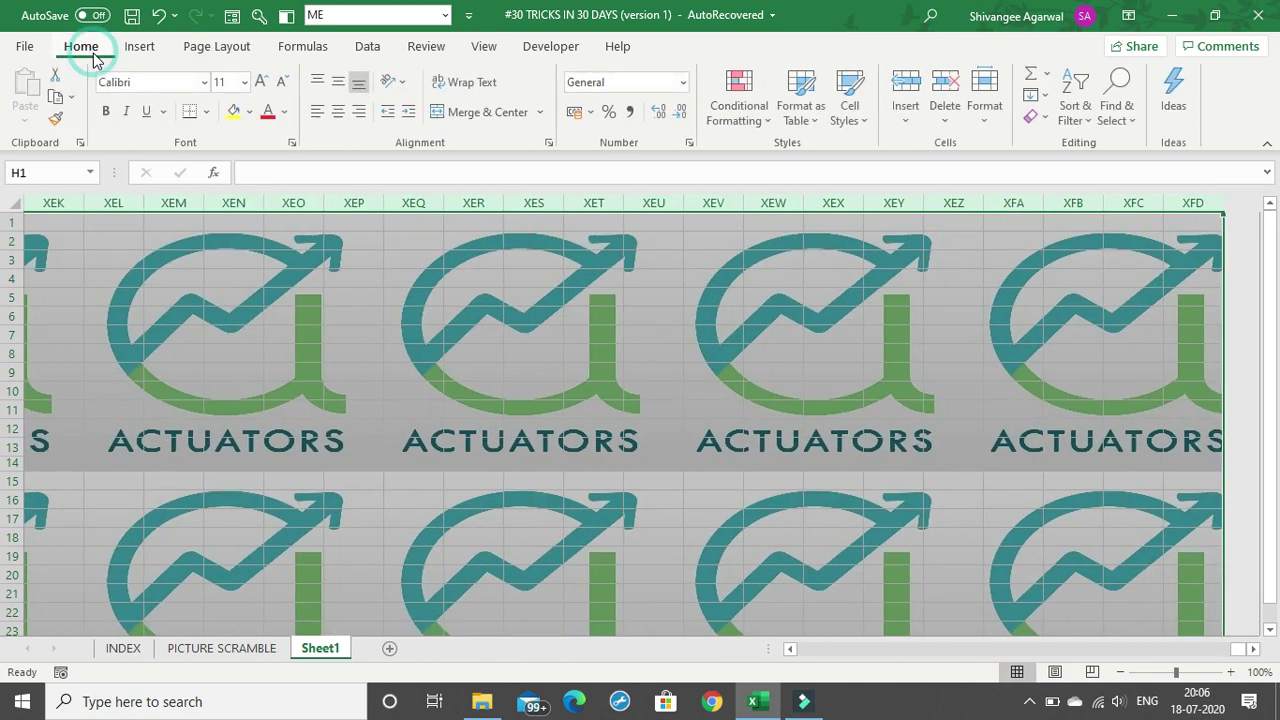
left_click(251, 112)
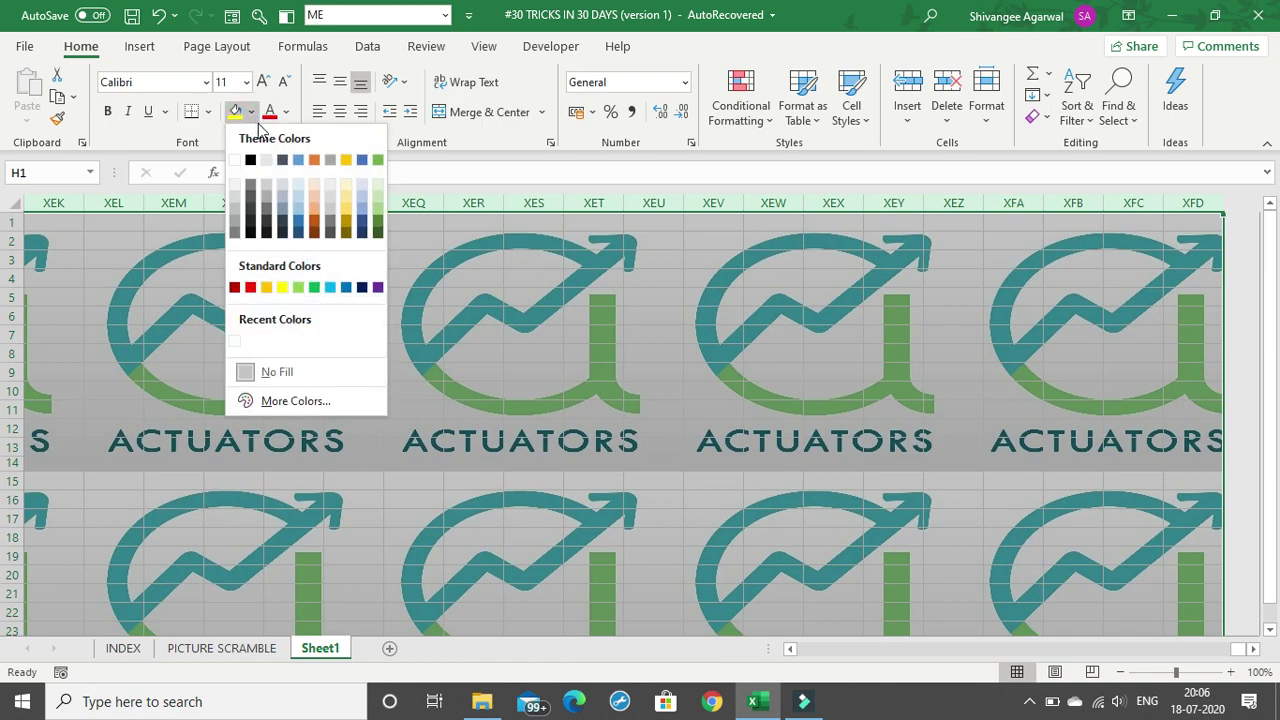
left_click(234, 160)
key("ctrl+BackSpace")
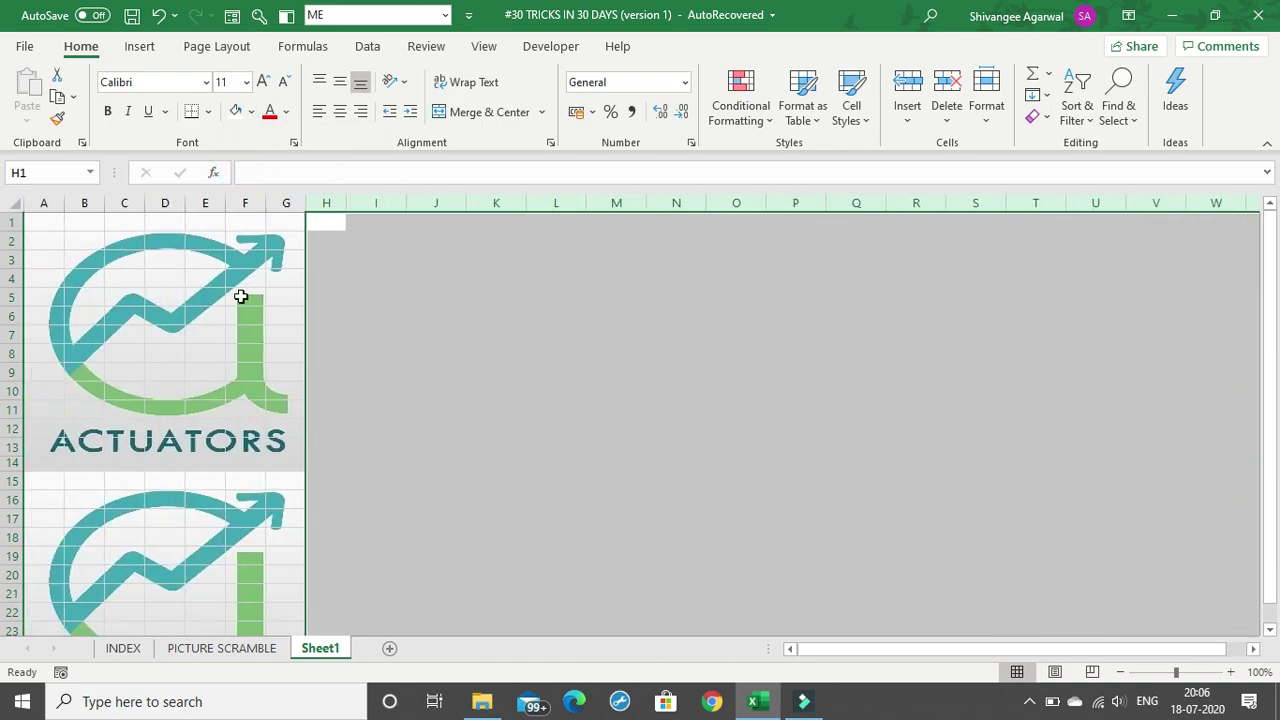
left_click(257, 383)
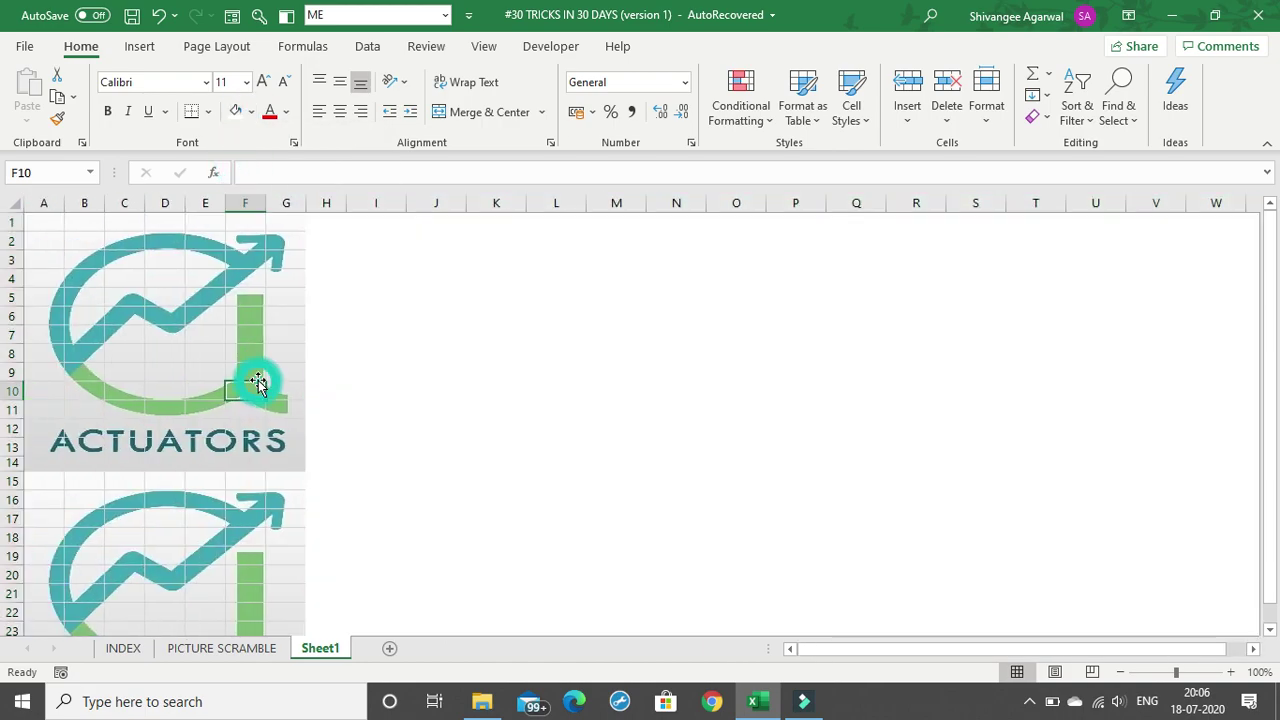
Fill every row from 15 to the last row white and return to the top.
left_click(14, 481)
key("ctrl+shift+Down")
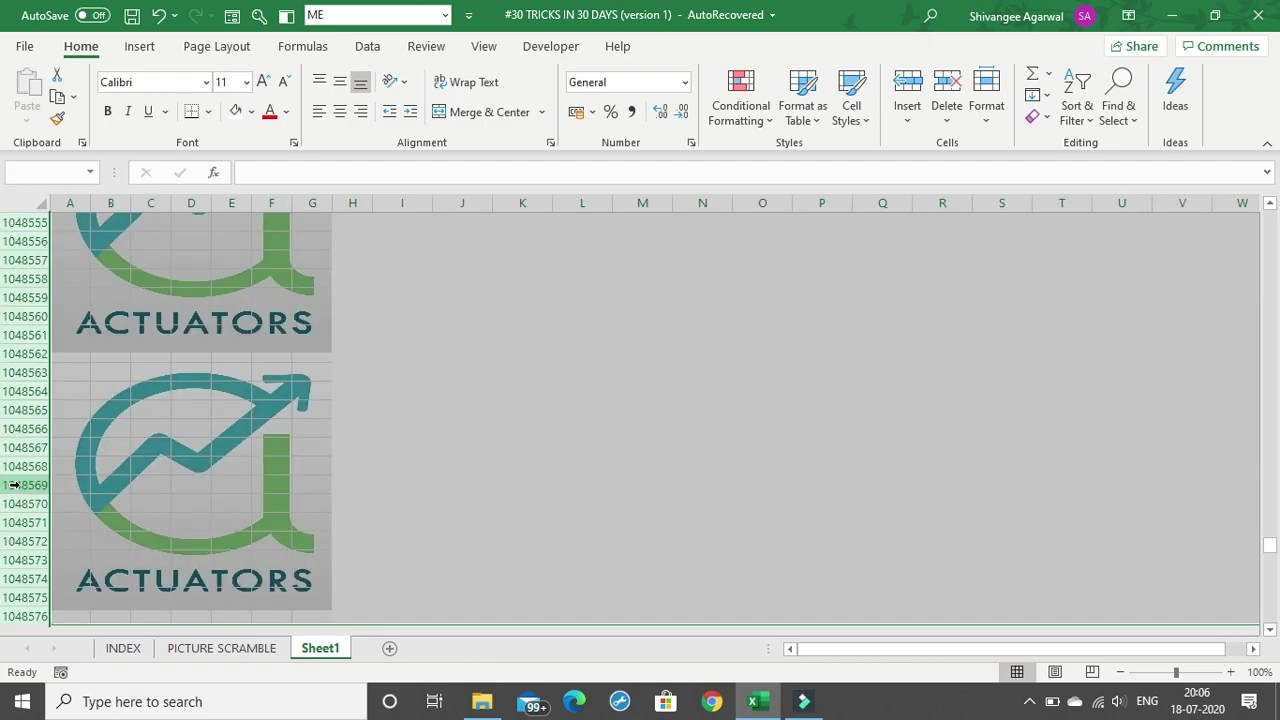
left_click(240, 112)
left_click(274, 349)
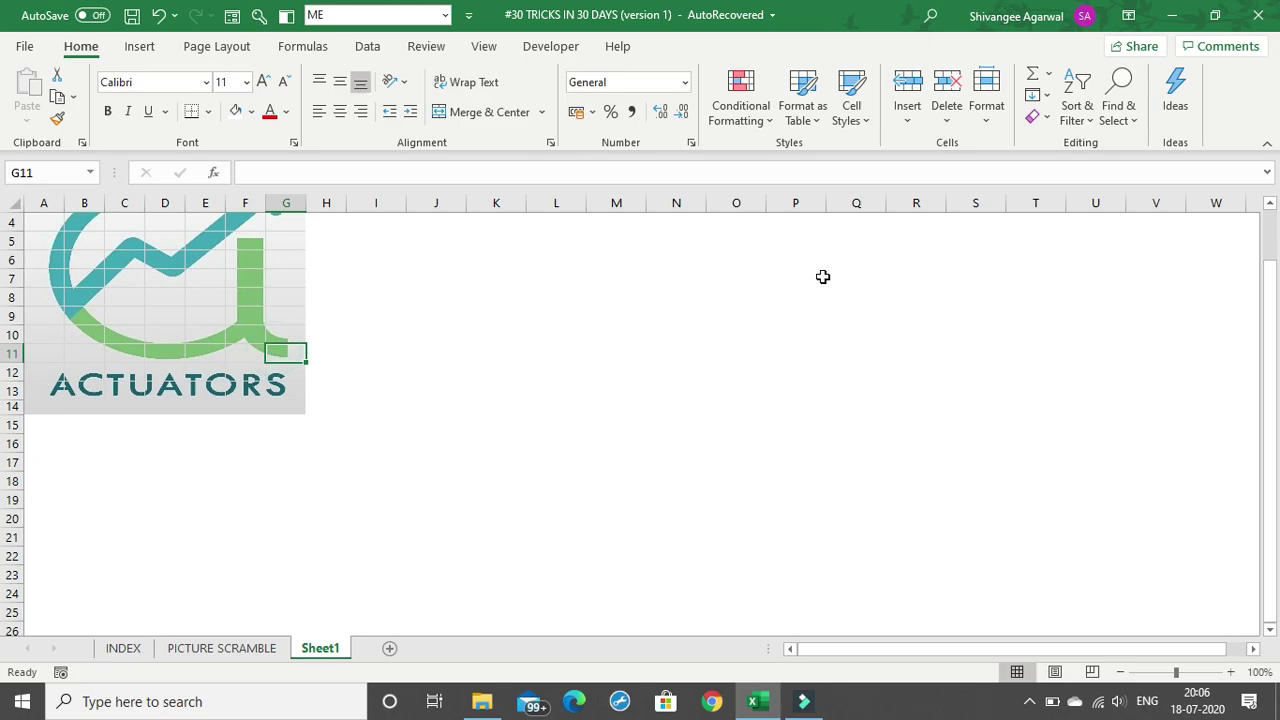
key("ctrl+Up")
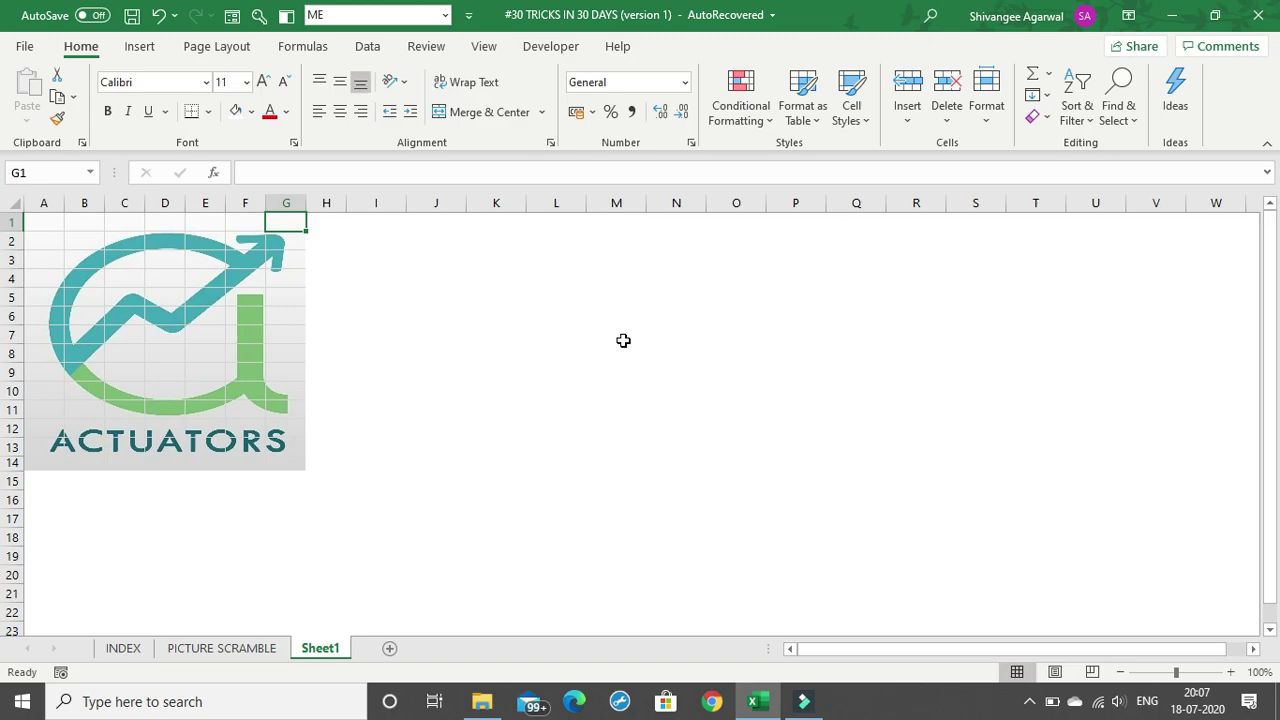
Widen column H slightly and enable the Developer tab in Customize the Ribbon.
left_click(386, 280)
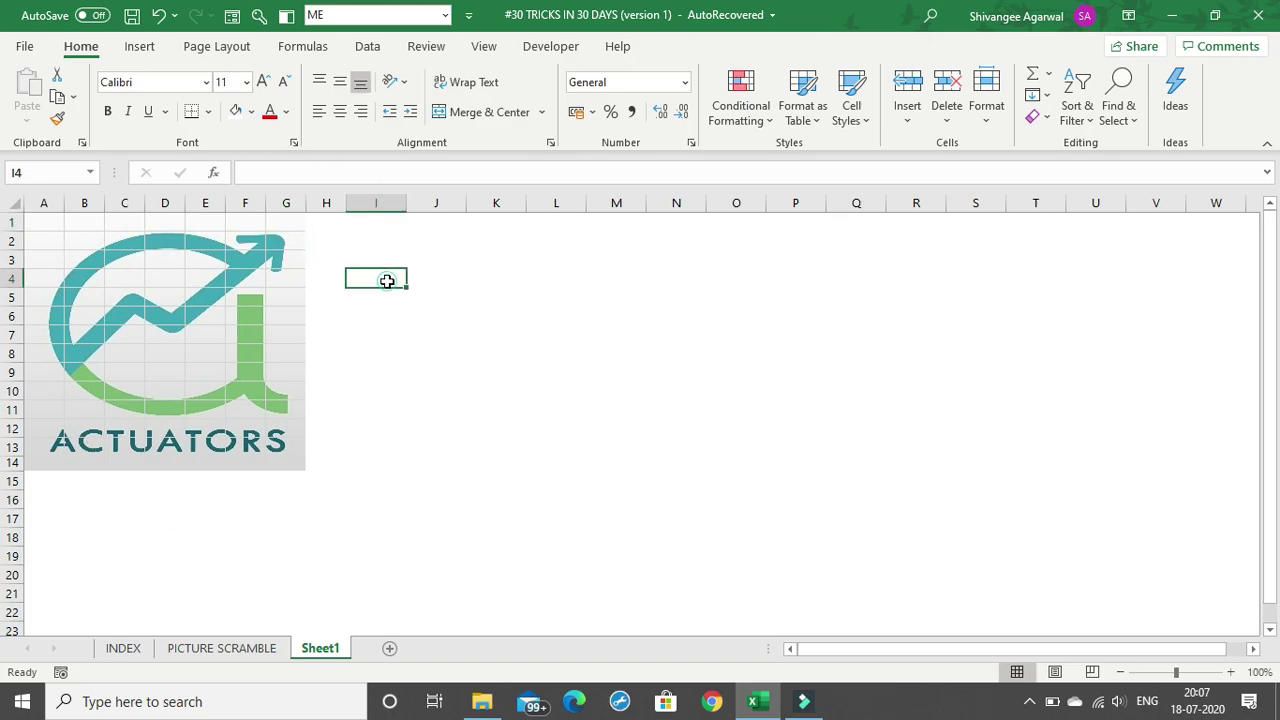
left_click_drag(348, 201, 366, 203)
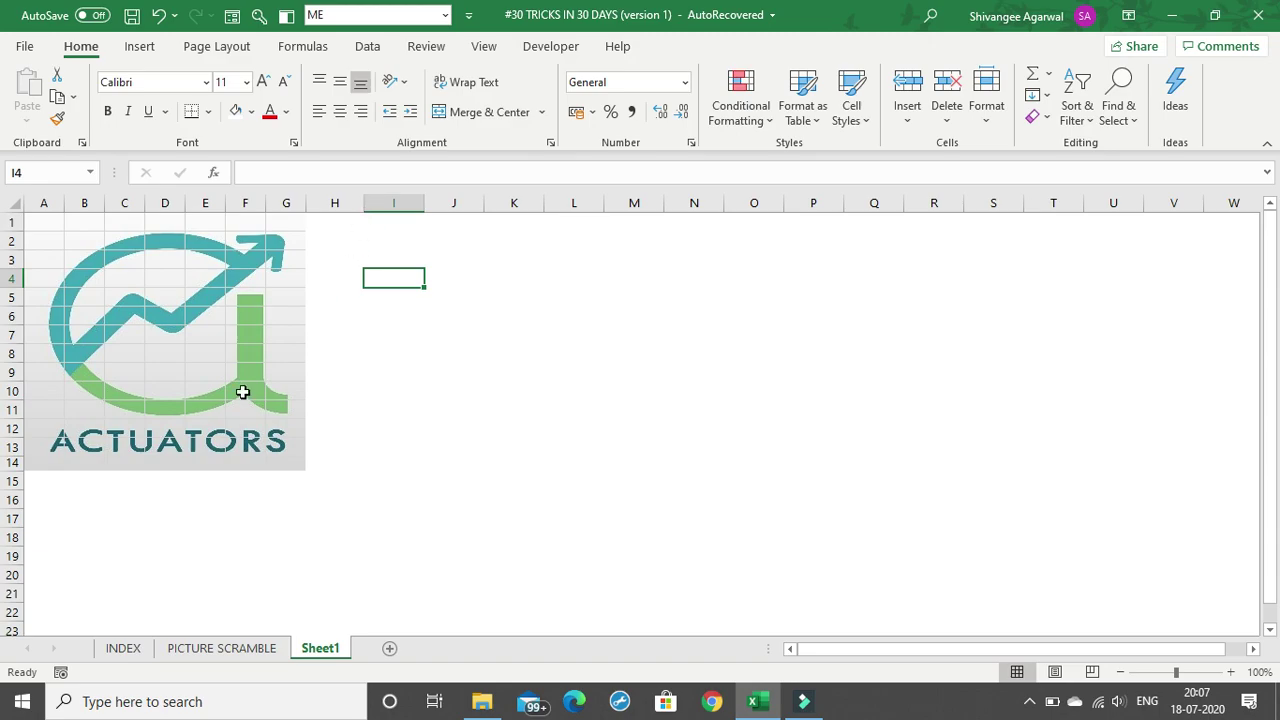
left_click(538, 47)
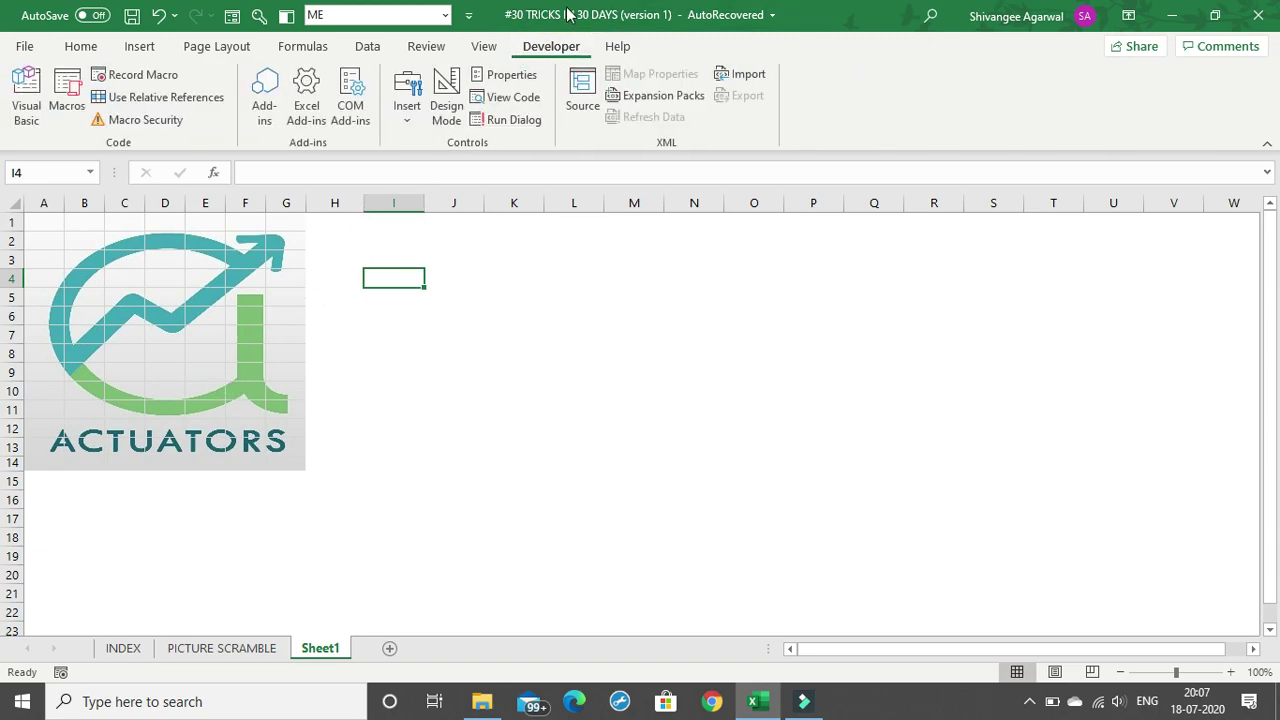
right_click(835, 61)
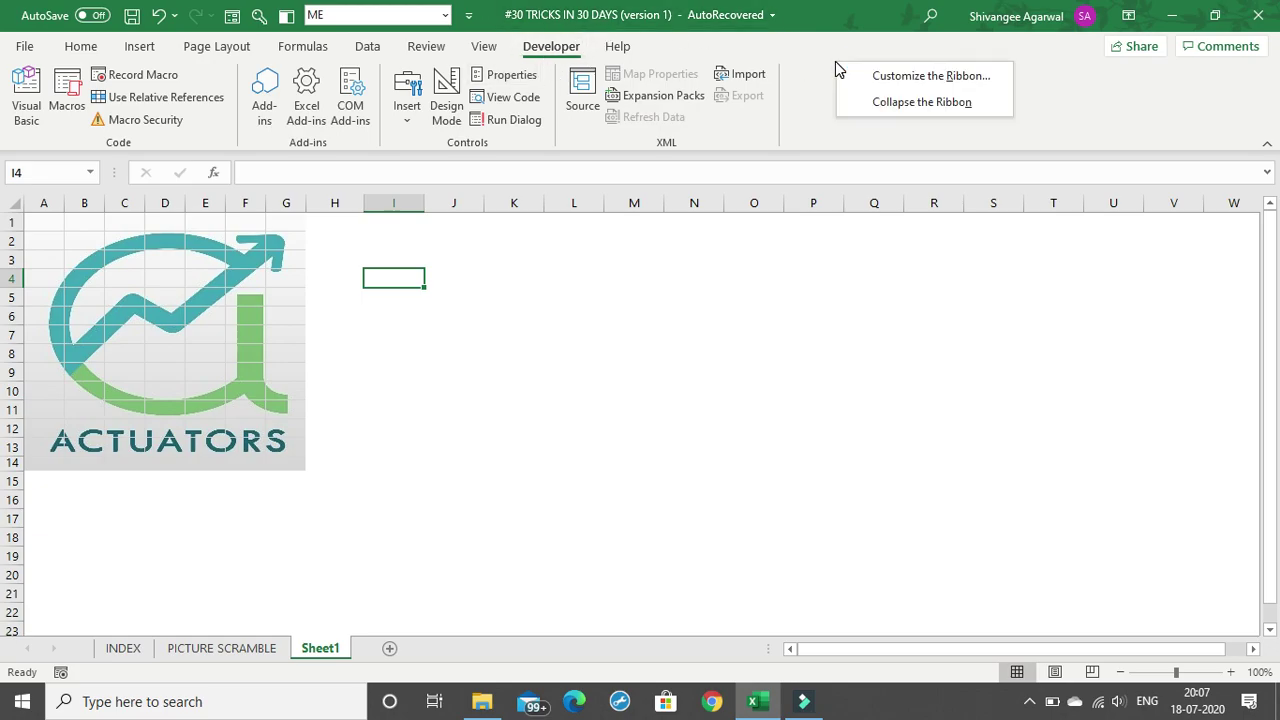
left_click(866, 78)
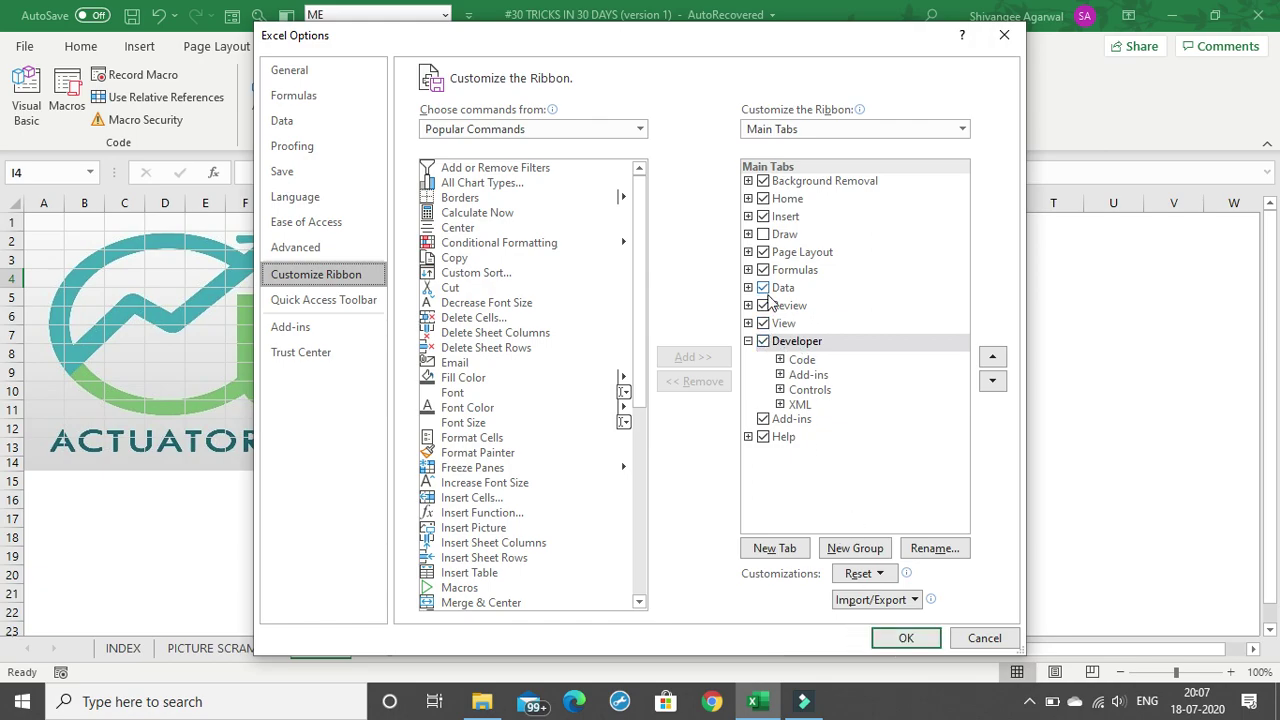
left_click_drag(738, 47, 896, 68)
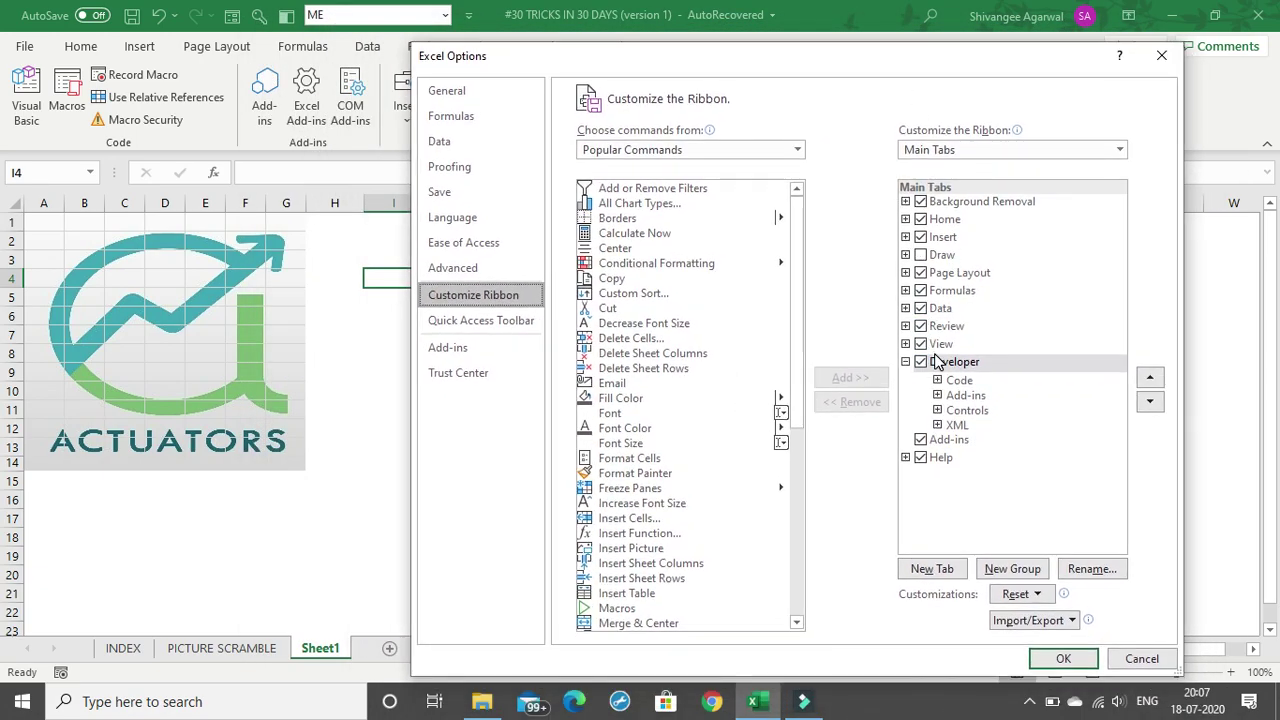
left_click(1063, 660)
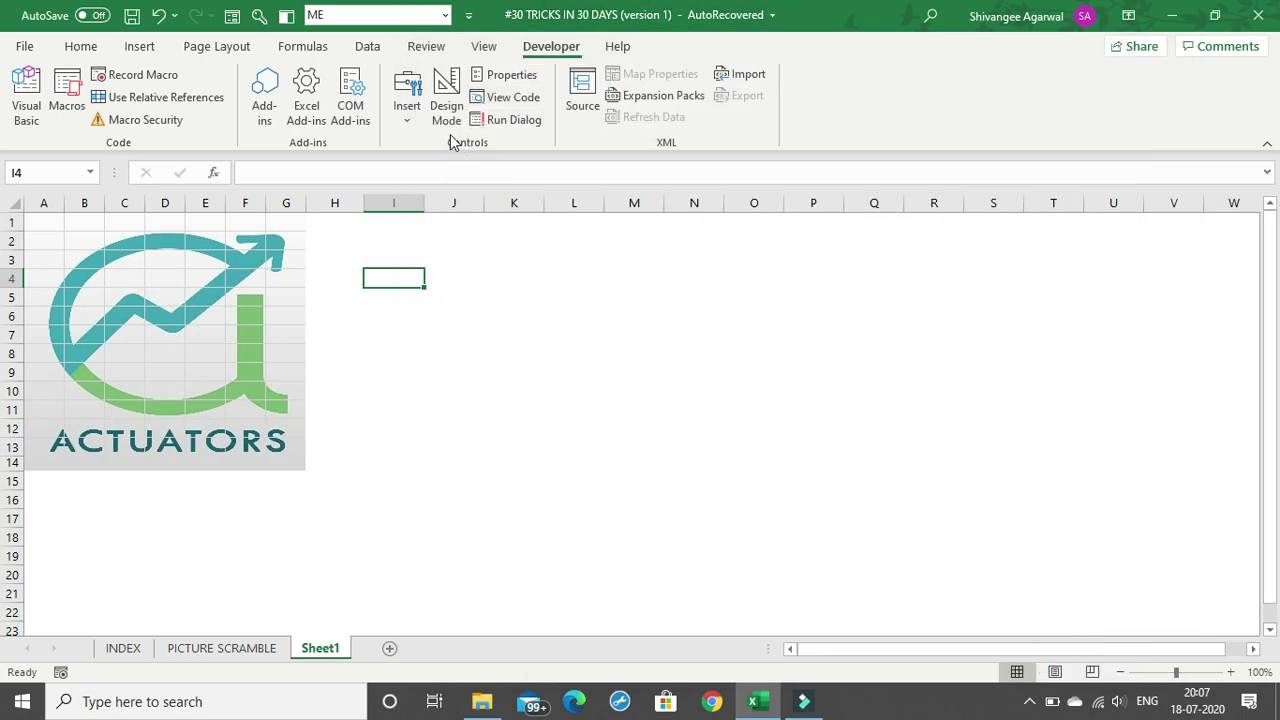
Draw an ActiveX Spin Button in column H beside the logo and bring up its context menu.
left_click(407, 108)
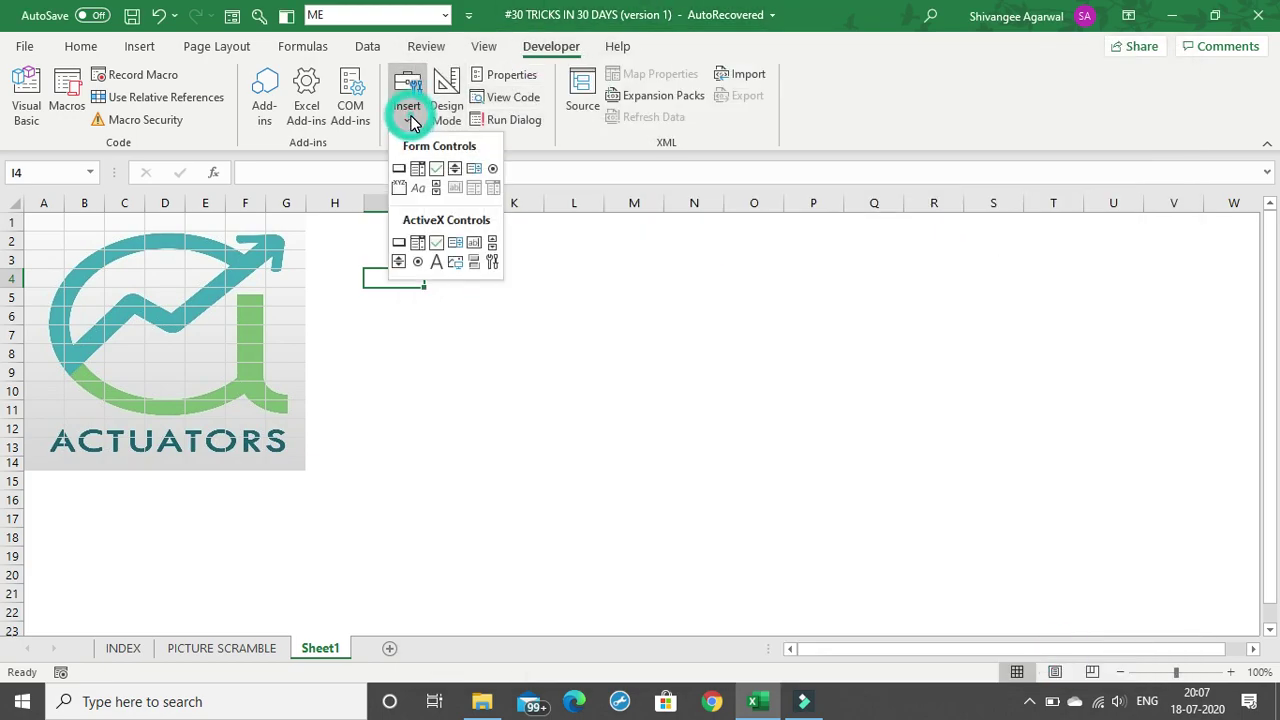
left_click(399, 262)
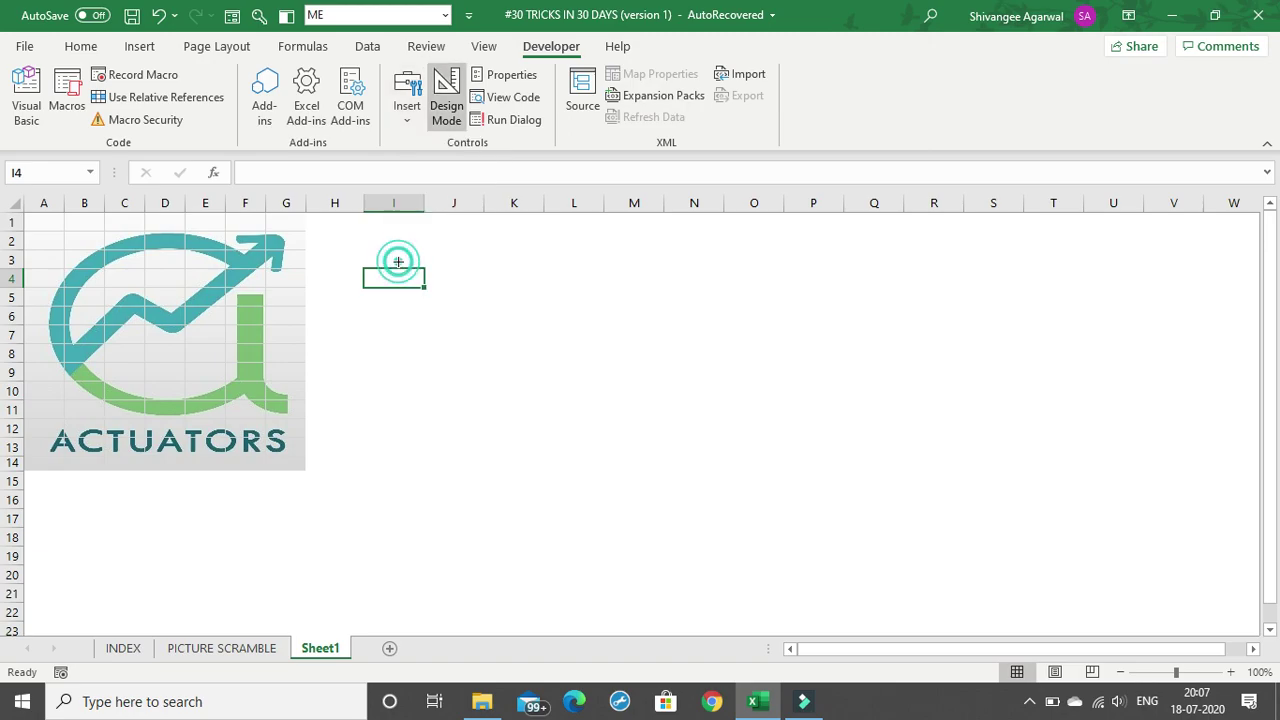
left_click_drag(317, 279, 363, 398)
left_click_drag(344, 336, 338, 352)
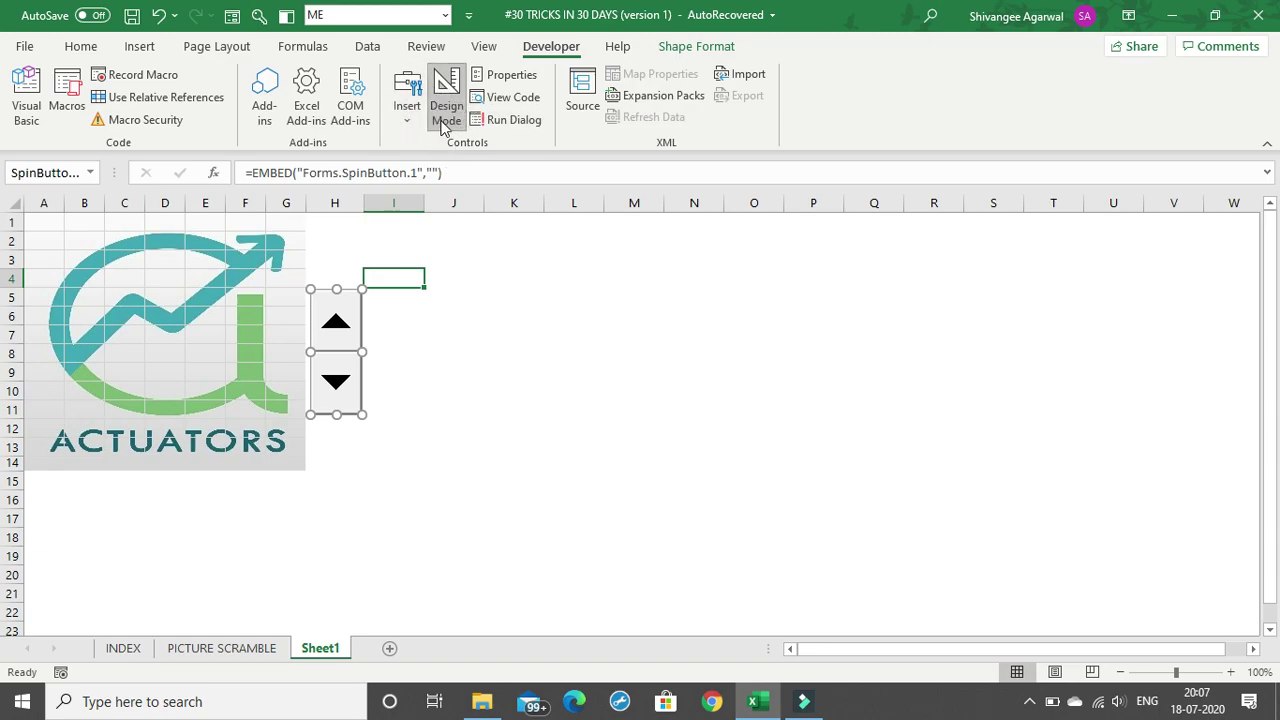
right_click(342, 322)
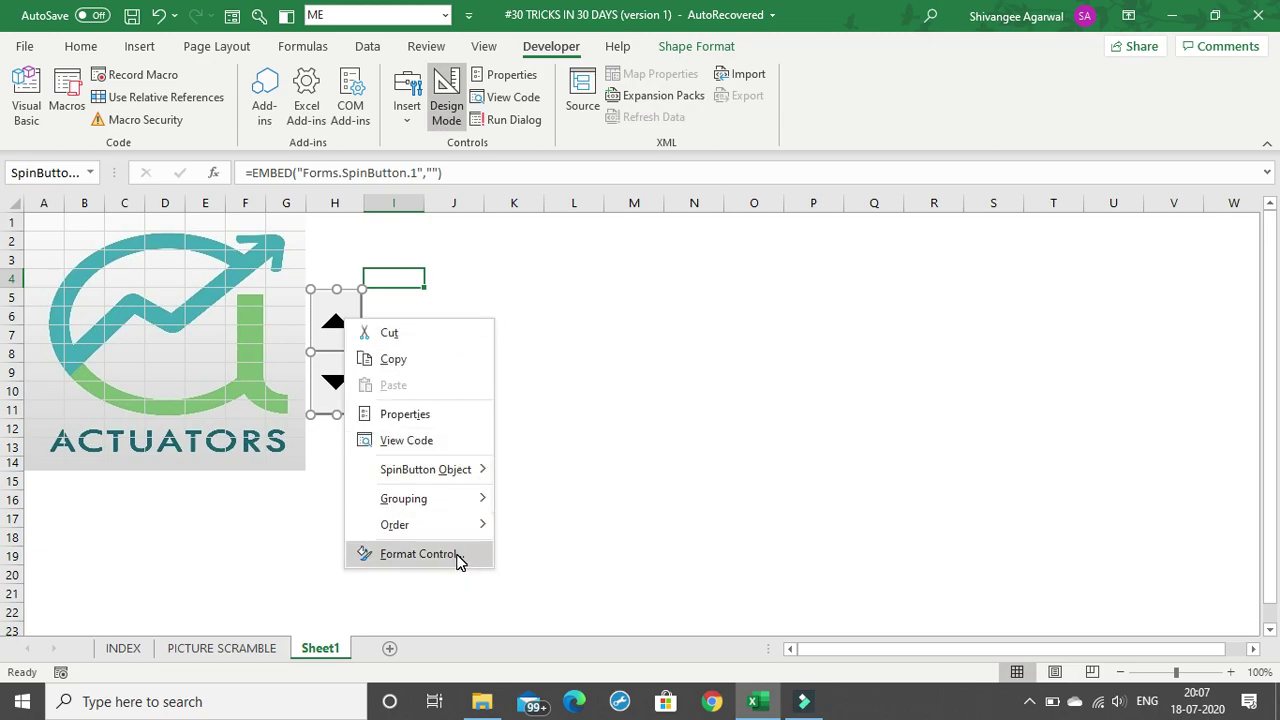
In SpinButton1's Properties set LinkedCell to H3 and SmallChange to 5, keeping Min 0, Max 100.
left_click(396, 416)
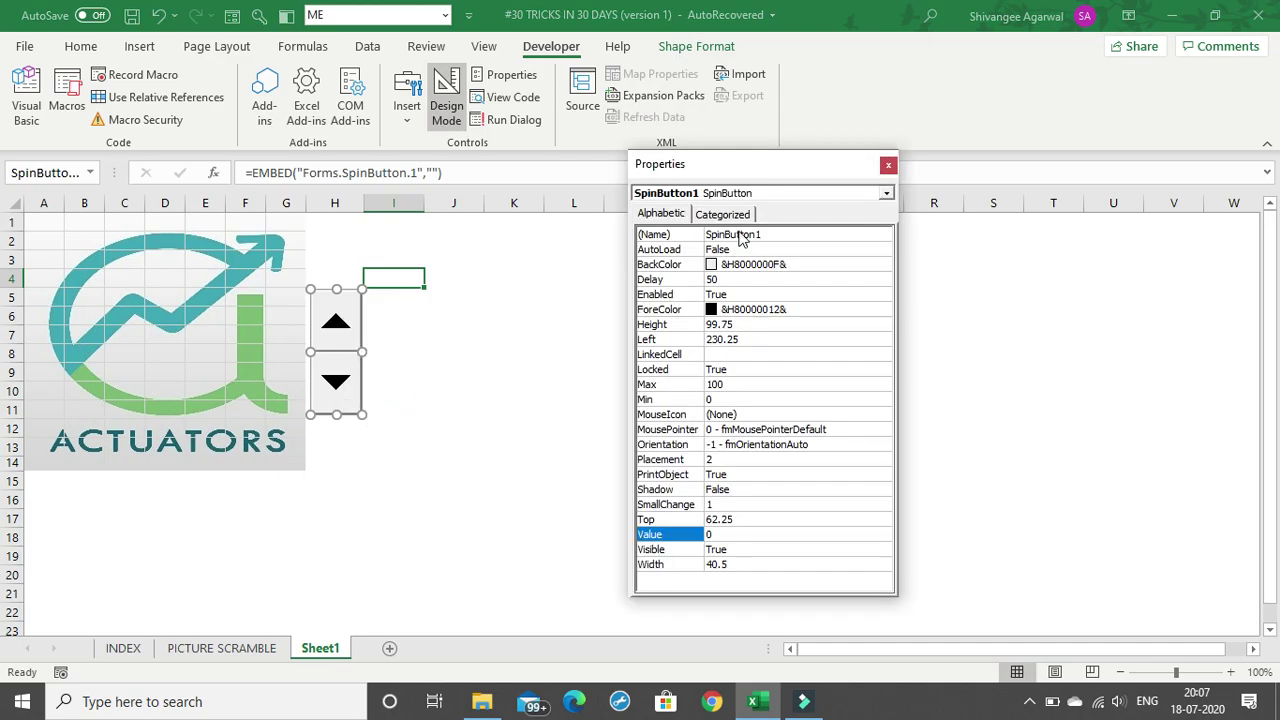
left_click_drag(772, 173, 681, 135)
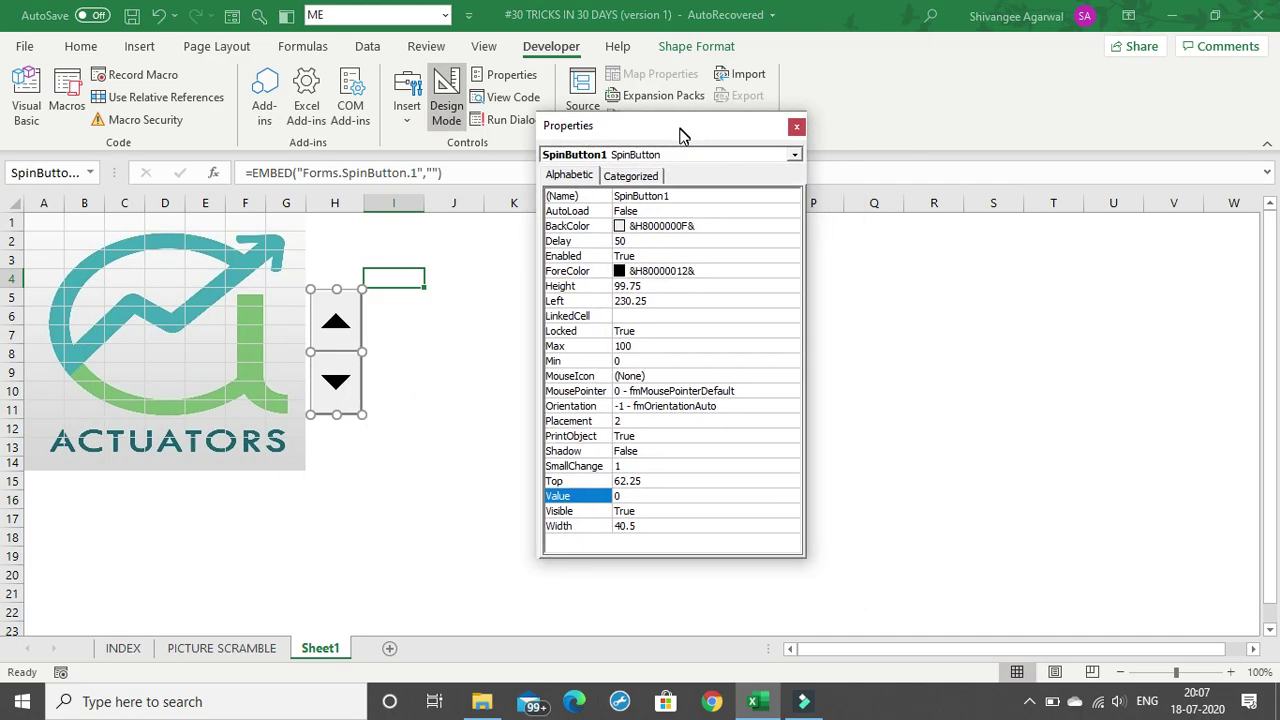
left_click(618, 362)
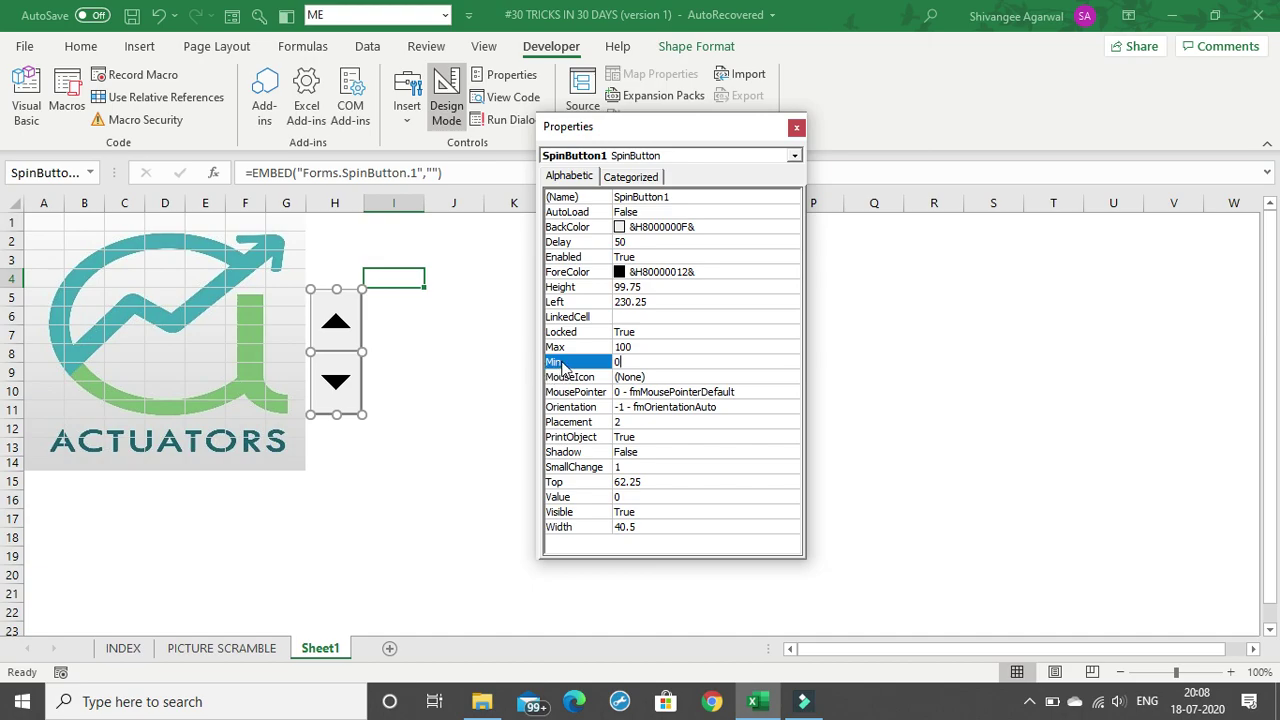
left_click(653, 347)
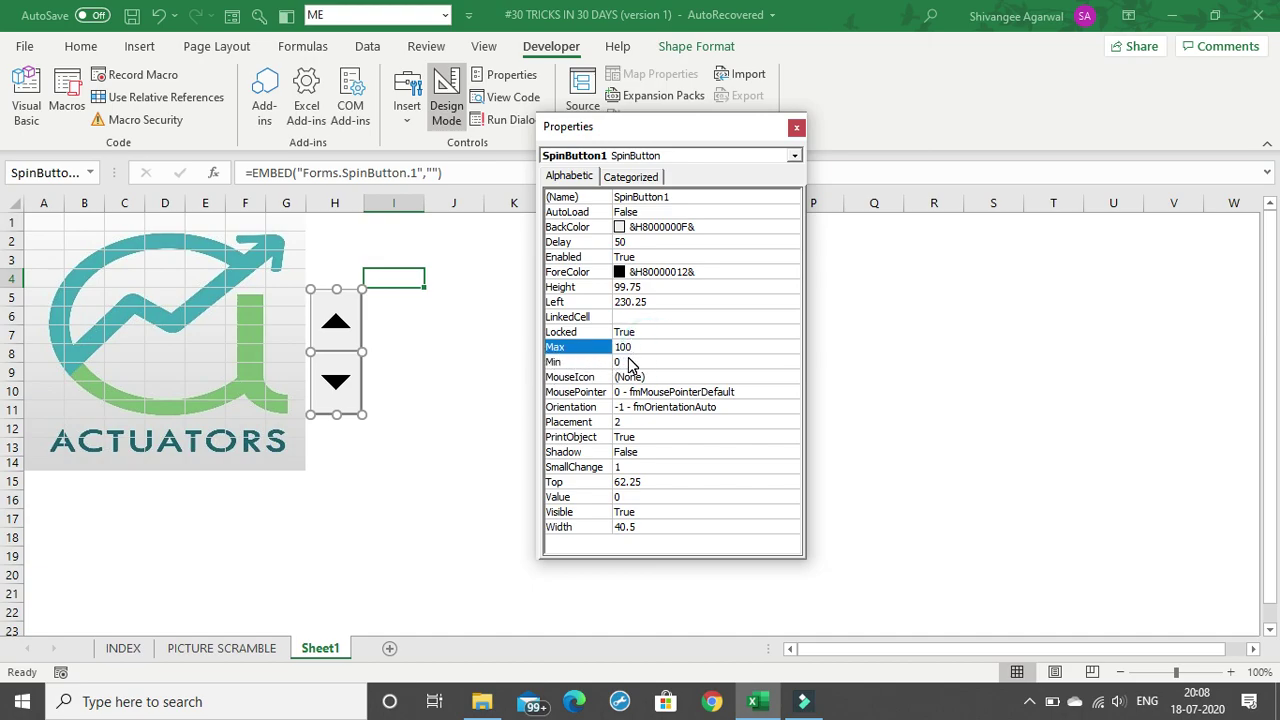
left_click(630, 362)
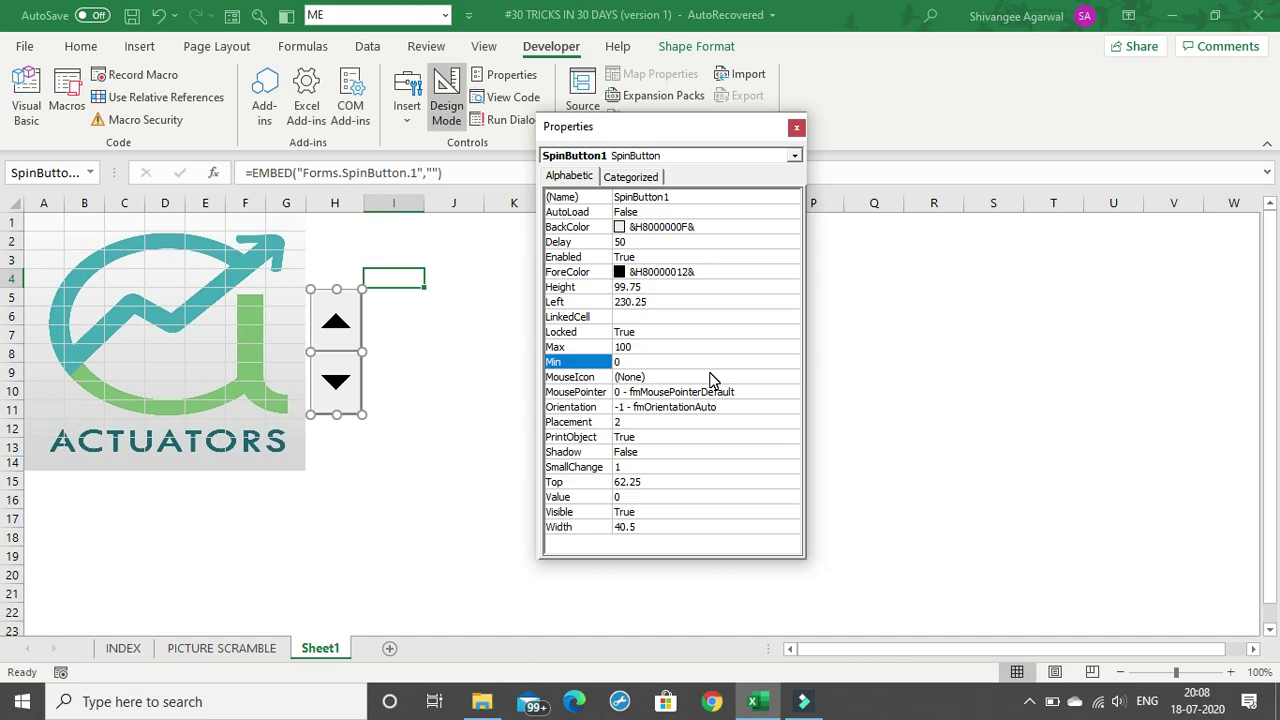
left_click(630, 317)
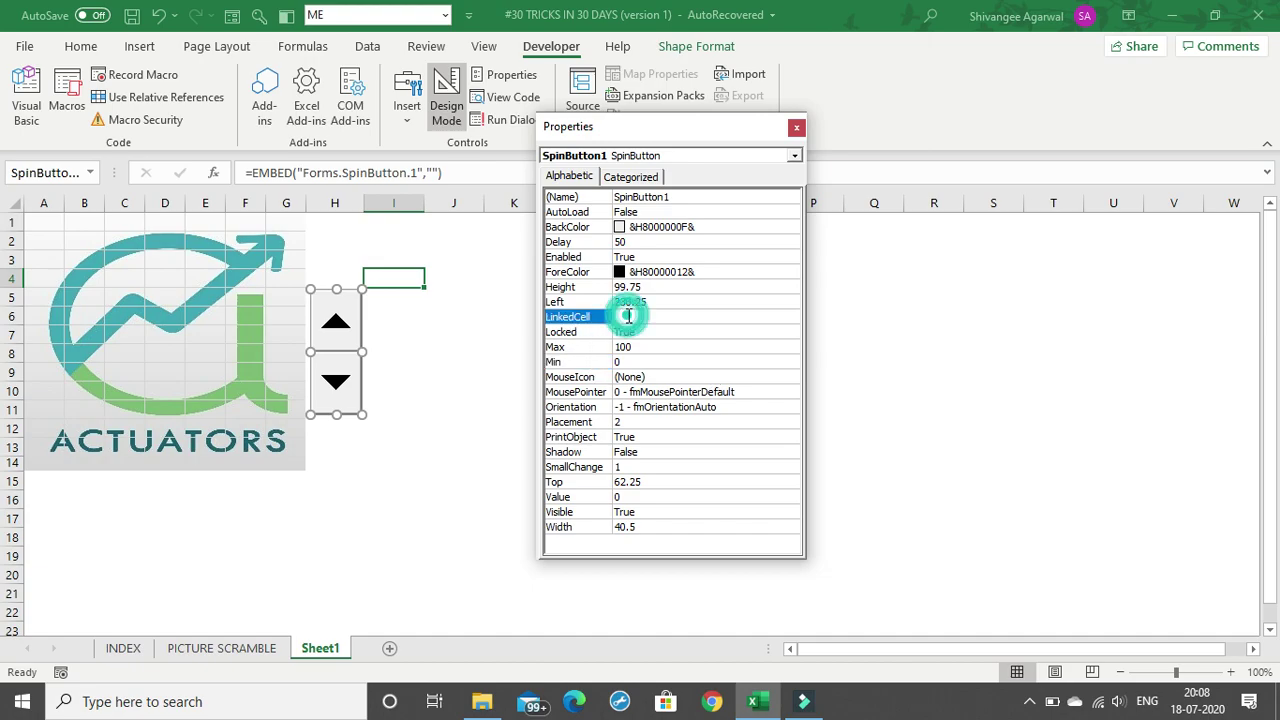
left_click(628, 317)
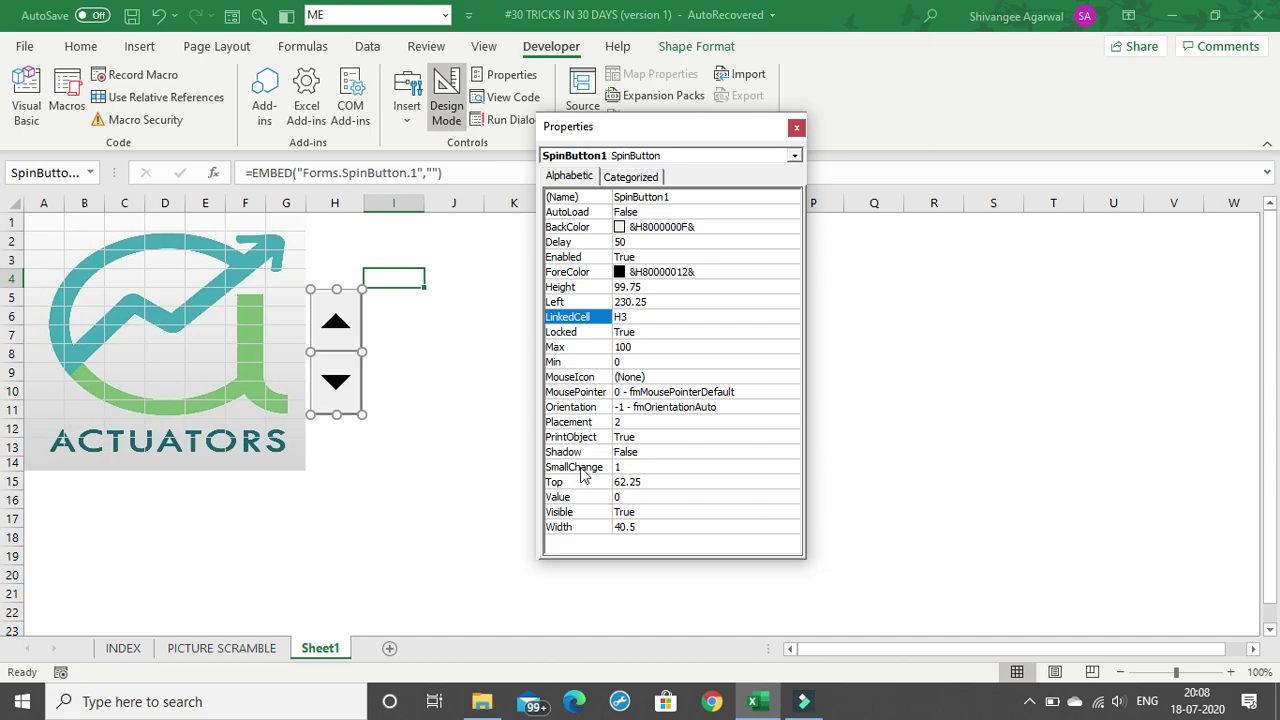
left_click(626, 467)
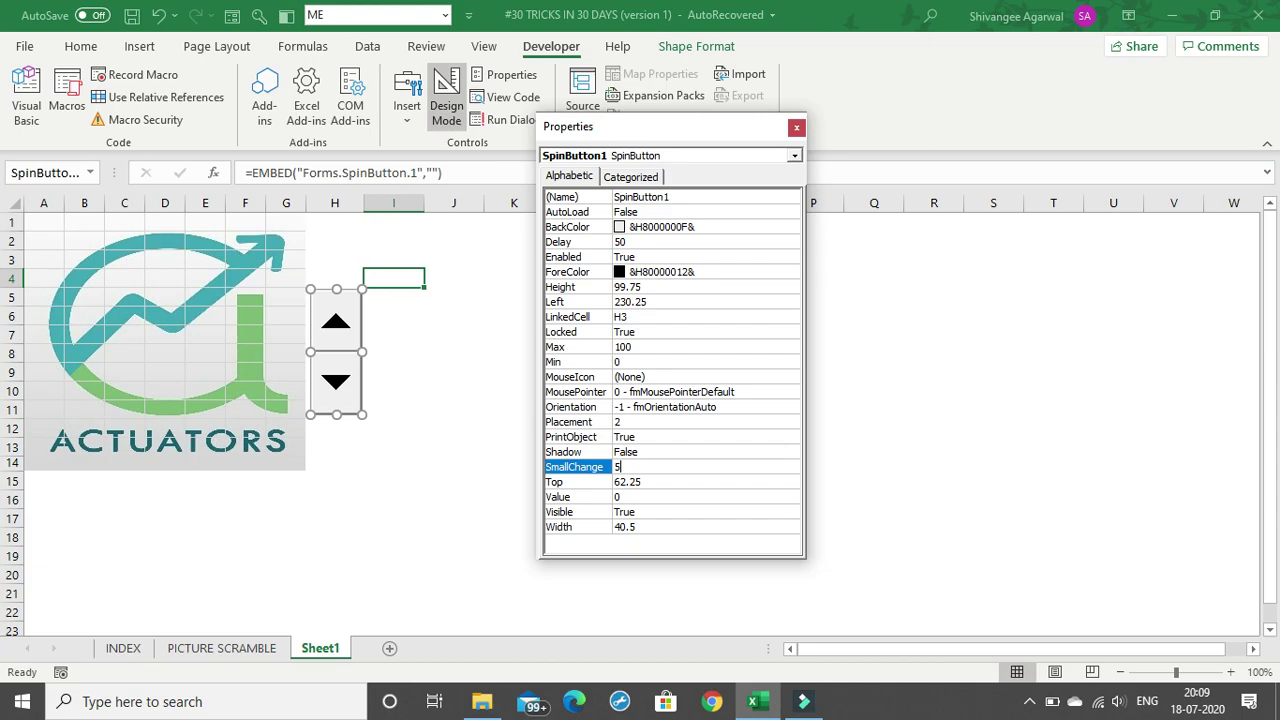
left_click(342, 257)
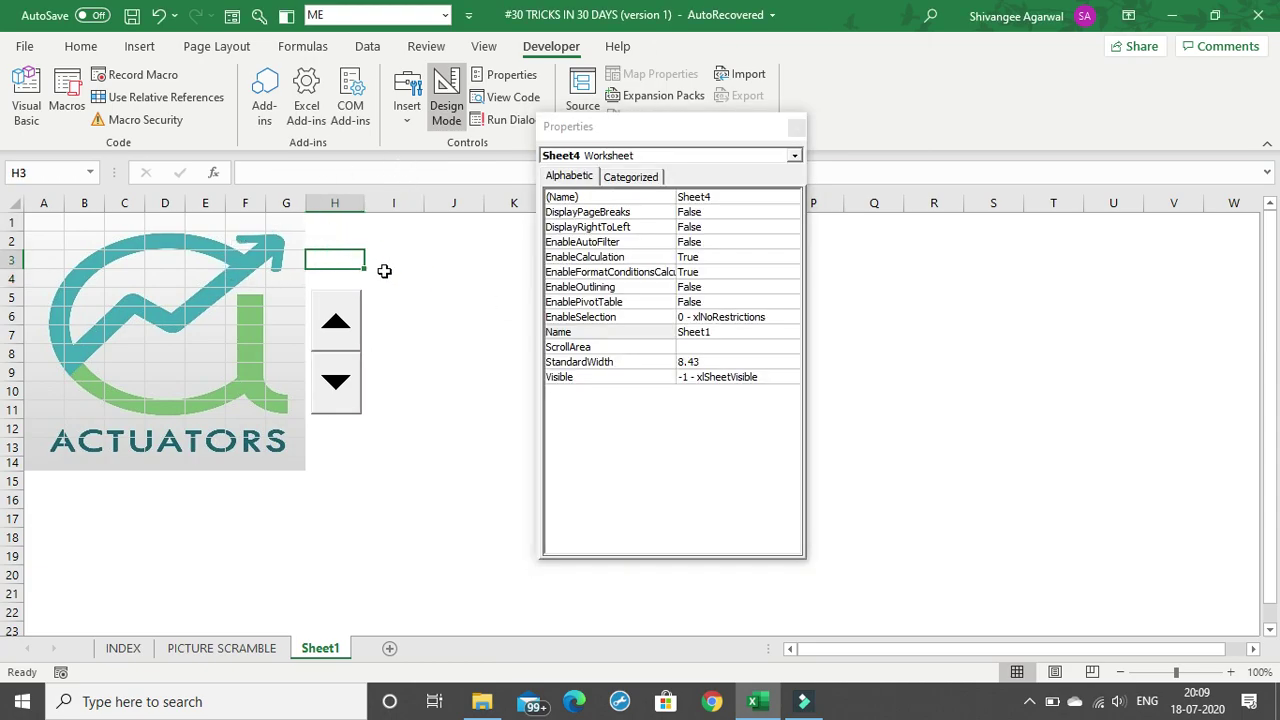
Enter 0 as the starting value in cell H3.
left_click(347, 336)
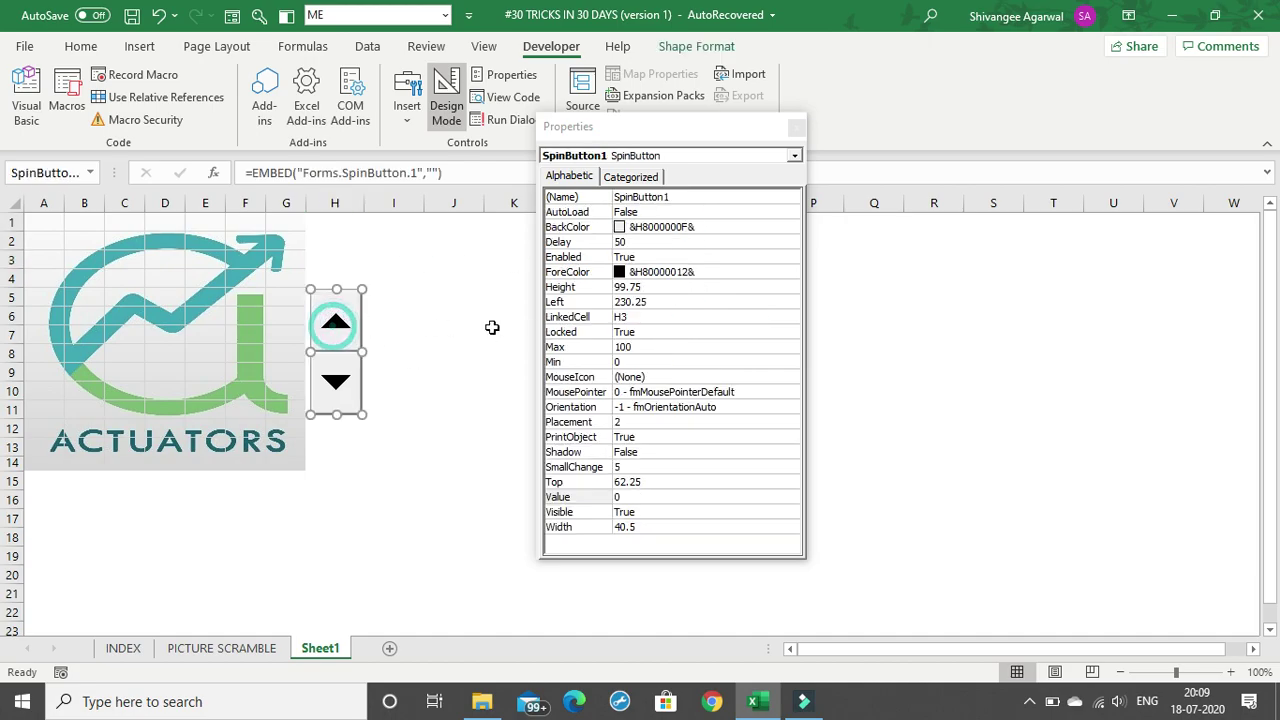
left_click(342, 259)
type("0")
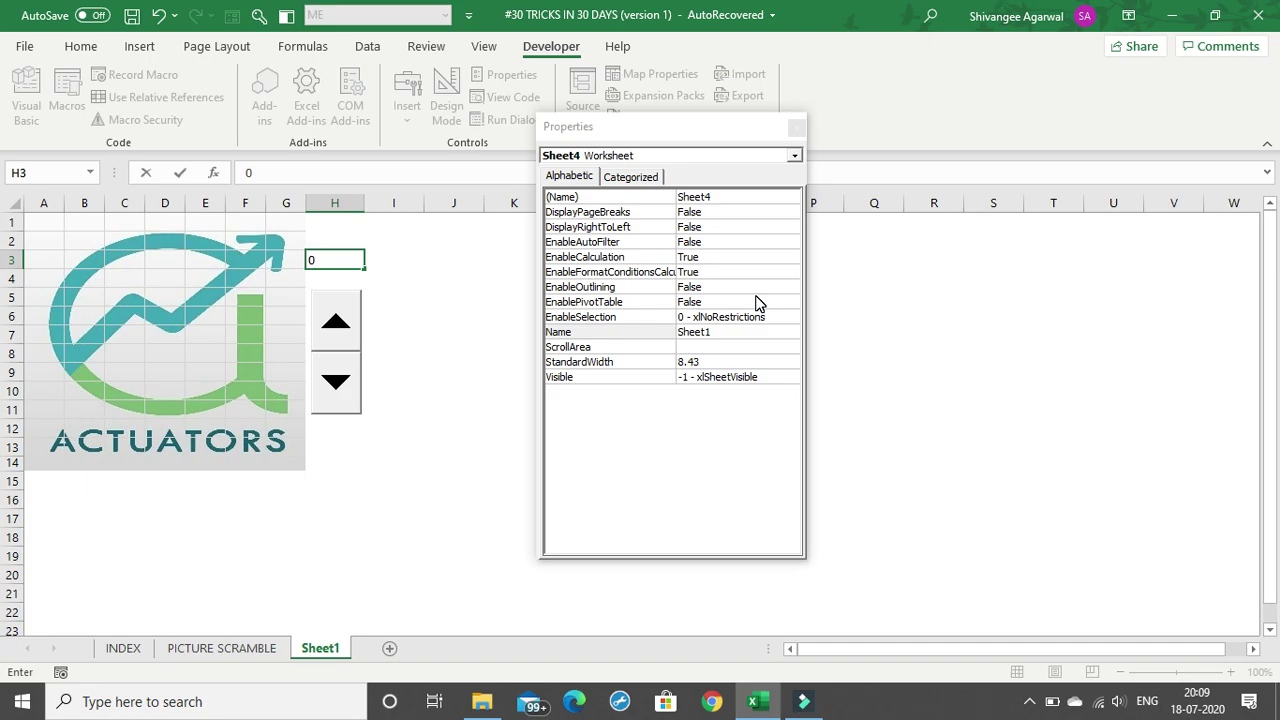
left_click(504, 406)
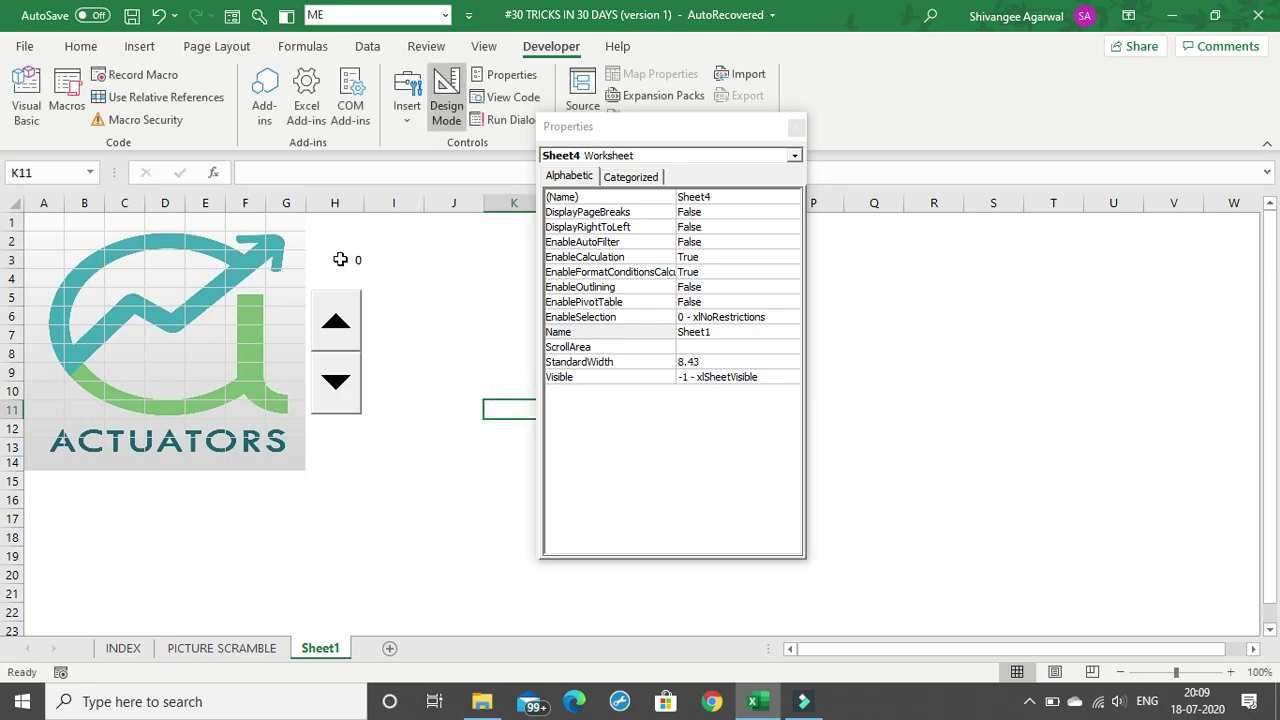
Exit Design Mode, test the spin button raising H3 and back to 0, and close Properties.
left_click(447, 110)
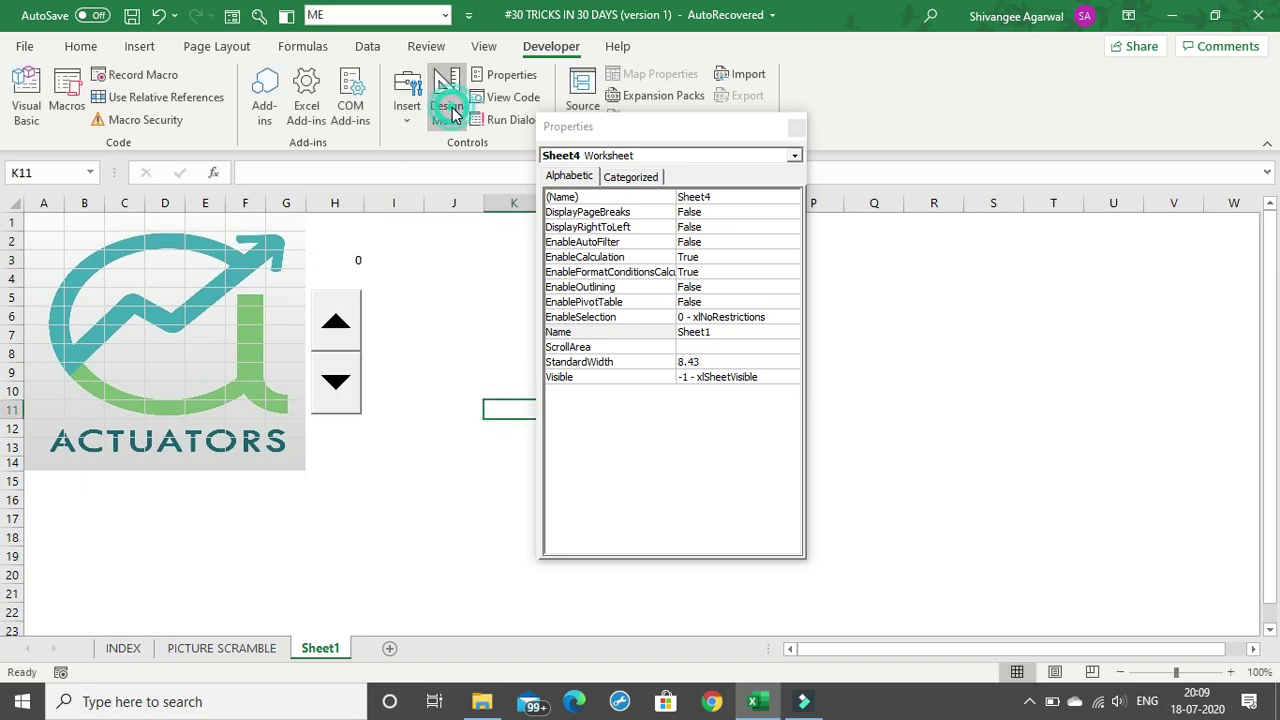
left_click(336, 322)
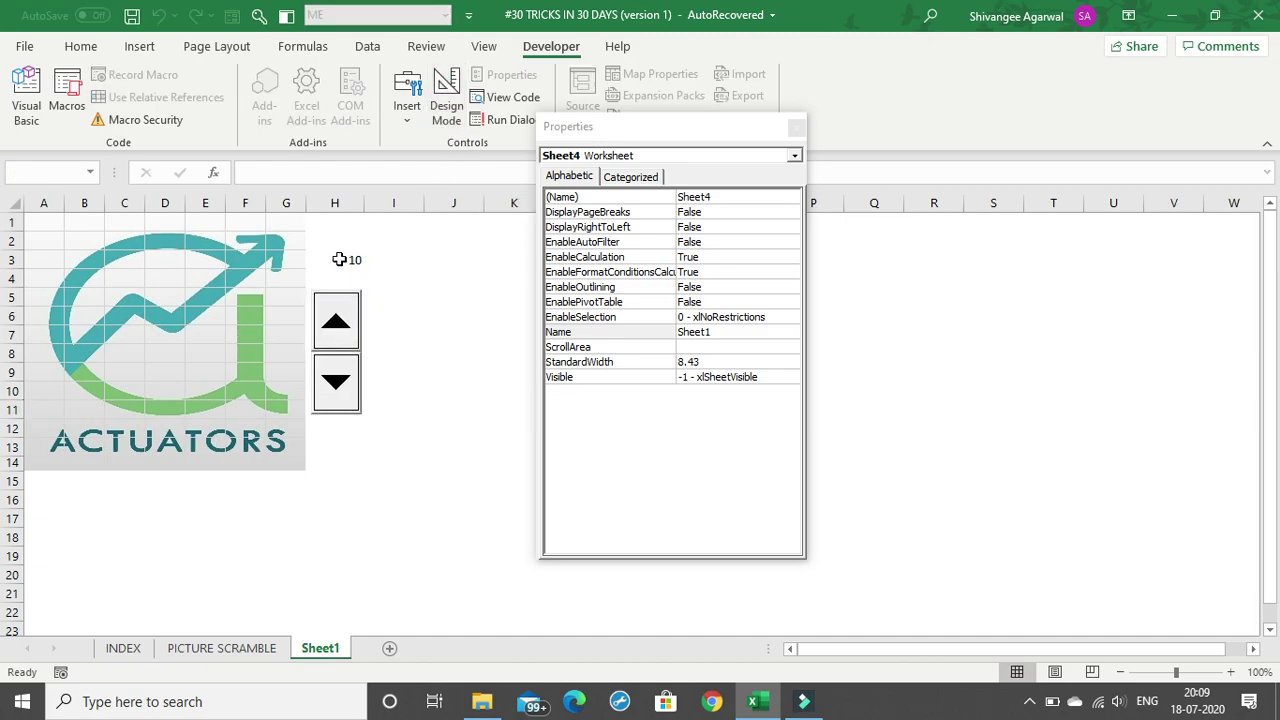
left_click(349, 323)
left_click(337, 318)
left_click(337, 318)
left_click(337, 318)
left_click(337, 318)
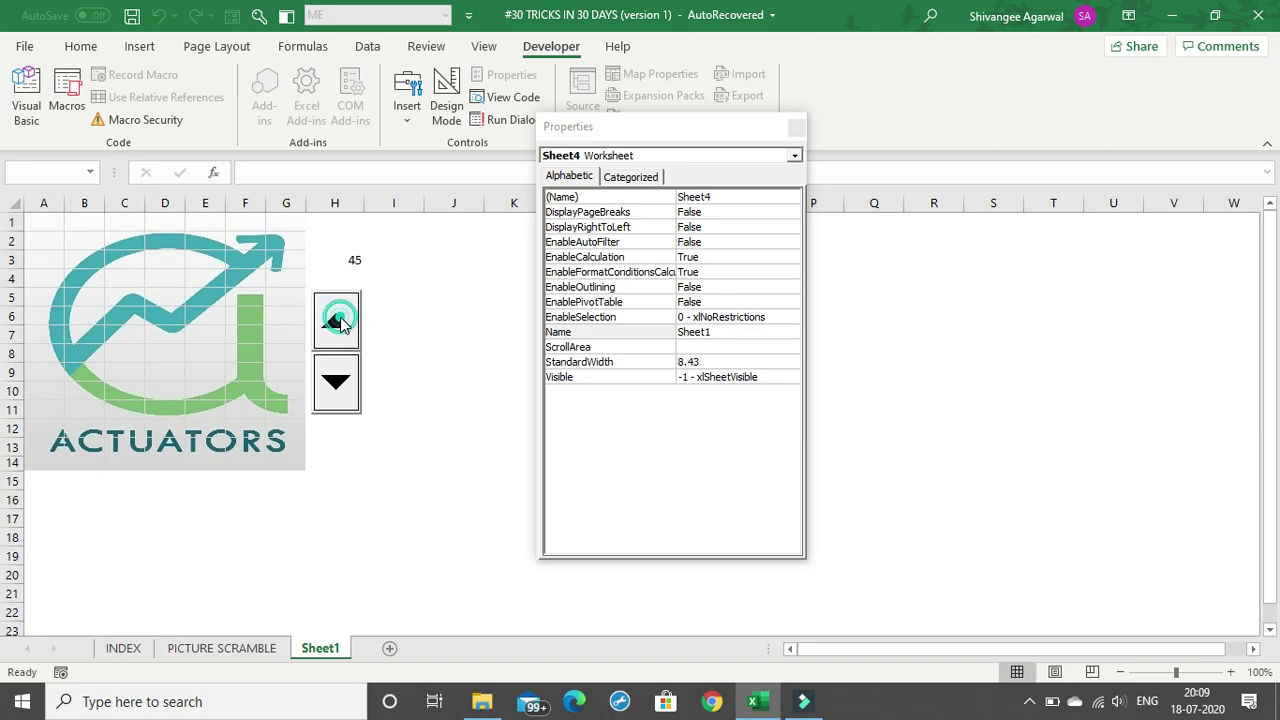
left_click(337, 380)
left_click(337, 380)
left_click(337, 380)
left_click(337, 380)
left_click(337, 380)
left_click(337, 380)
left_click(337, 380)
left_click(337, 380)
left_click(337, 380)
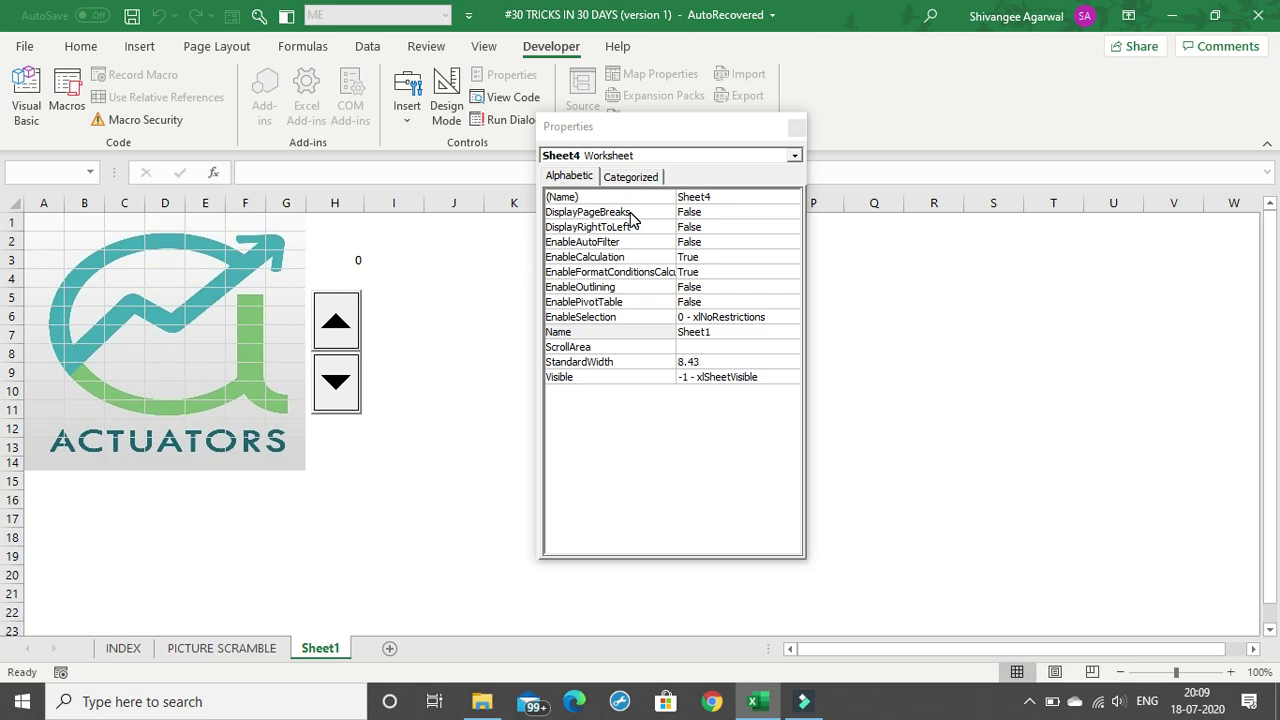
left_click(796, 127)
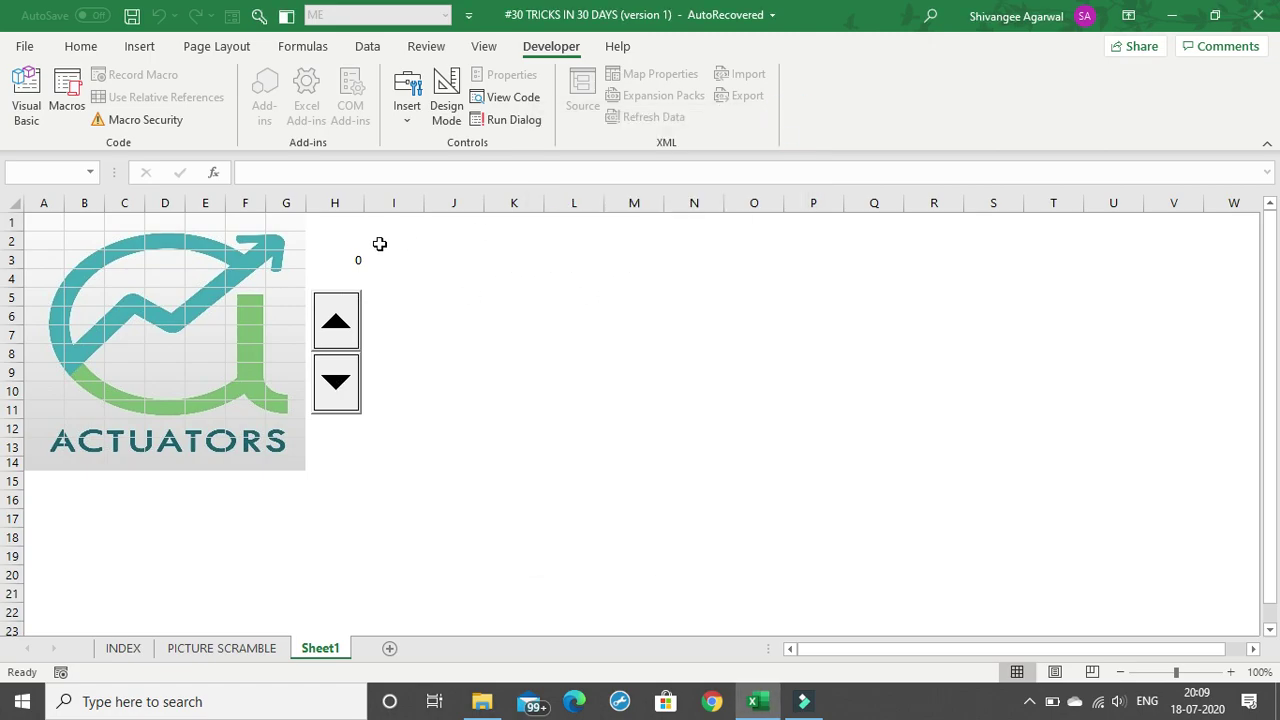
left_click(354, 261)
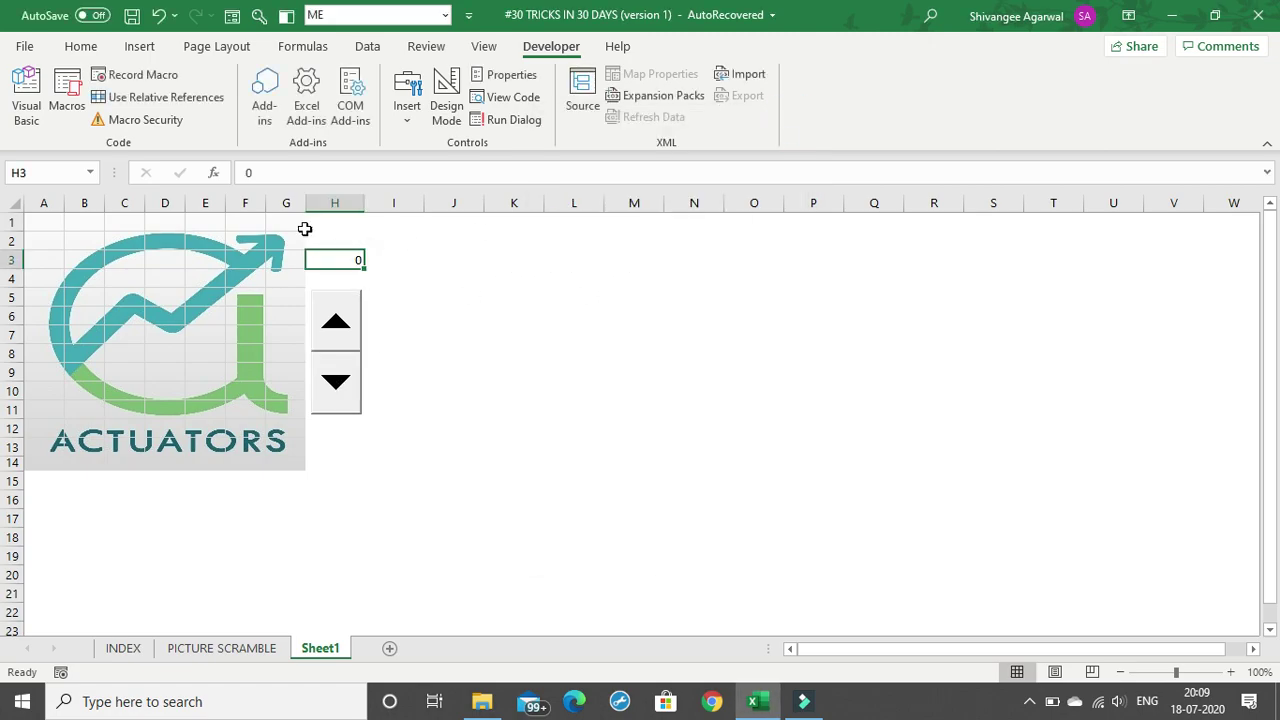
Make H3 bold and centred, and increase its font size by two steps.
left_click(80, 47)
left_click(108, 113)
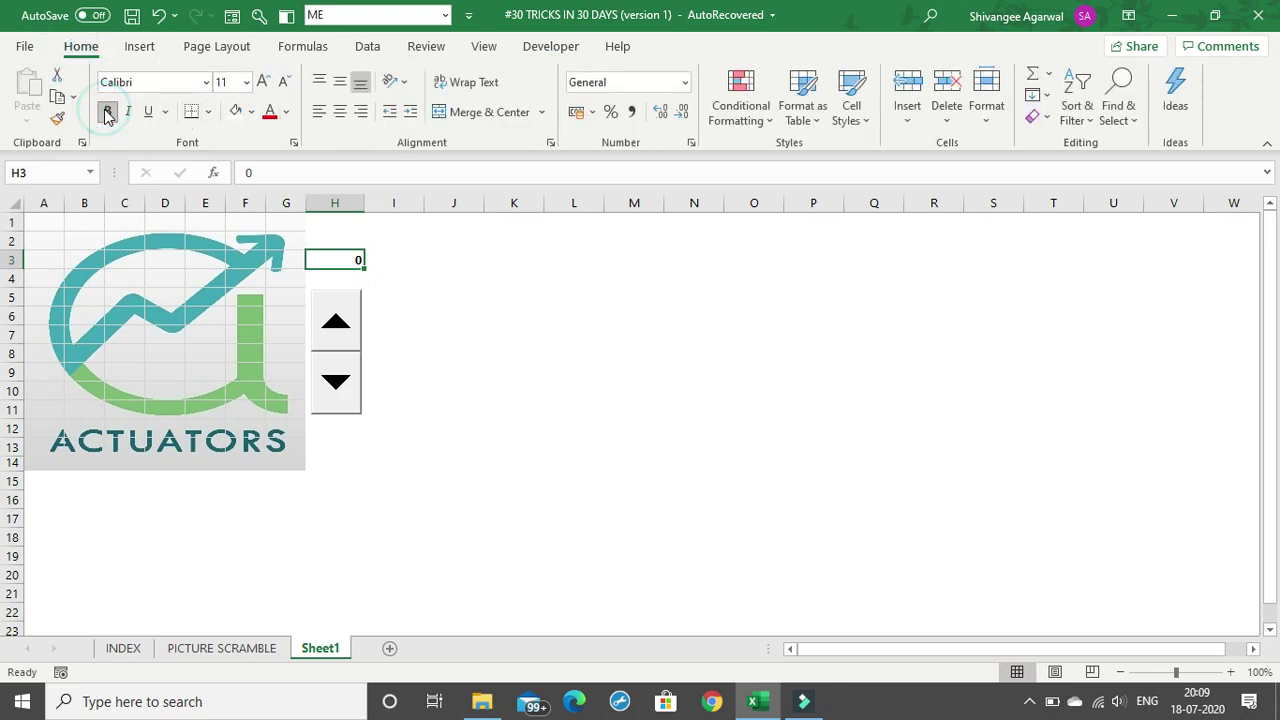
left_click(338, 115)
left_click(514, 336)
left_click(335, 261)
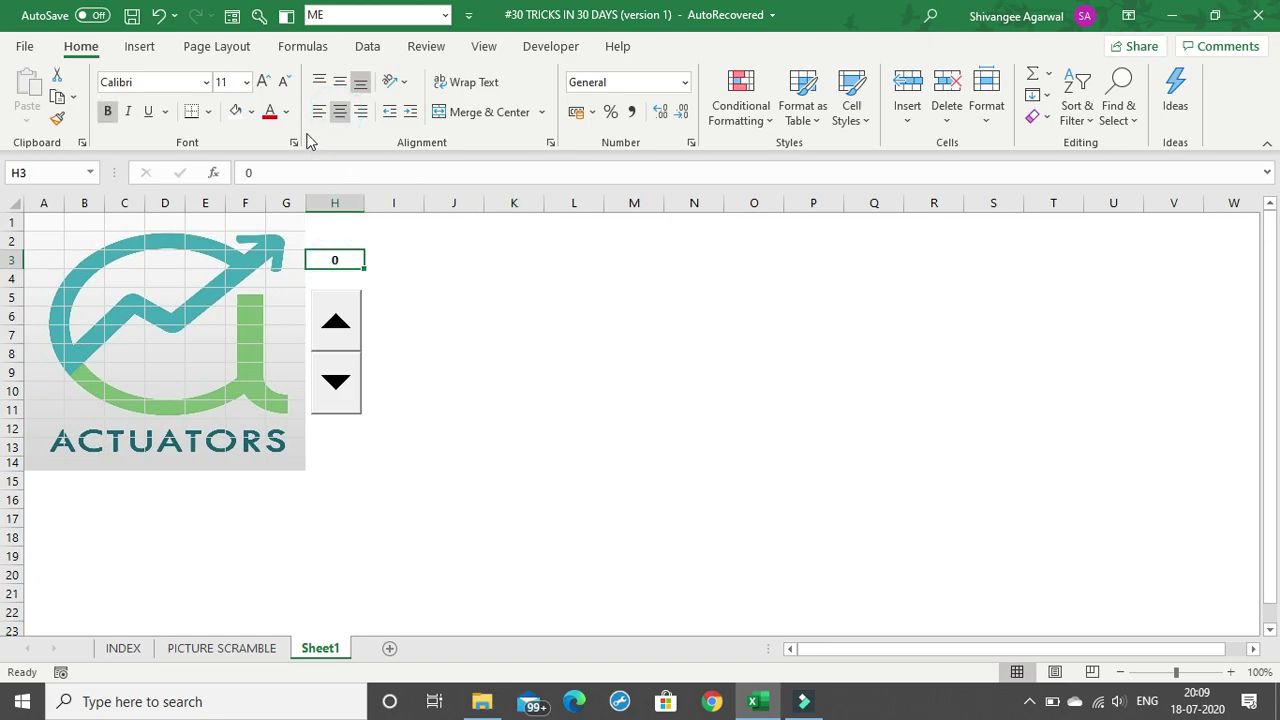
left_click(263, 81)
left_click(263, 81)
left_click(503, 296)
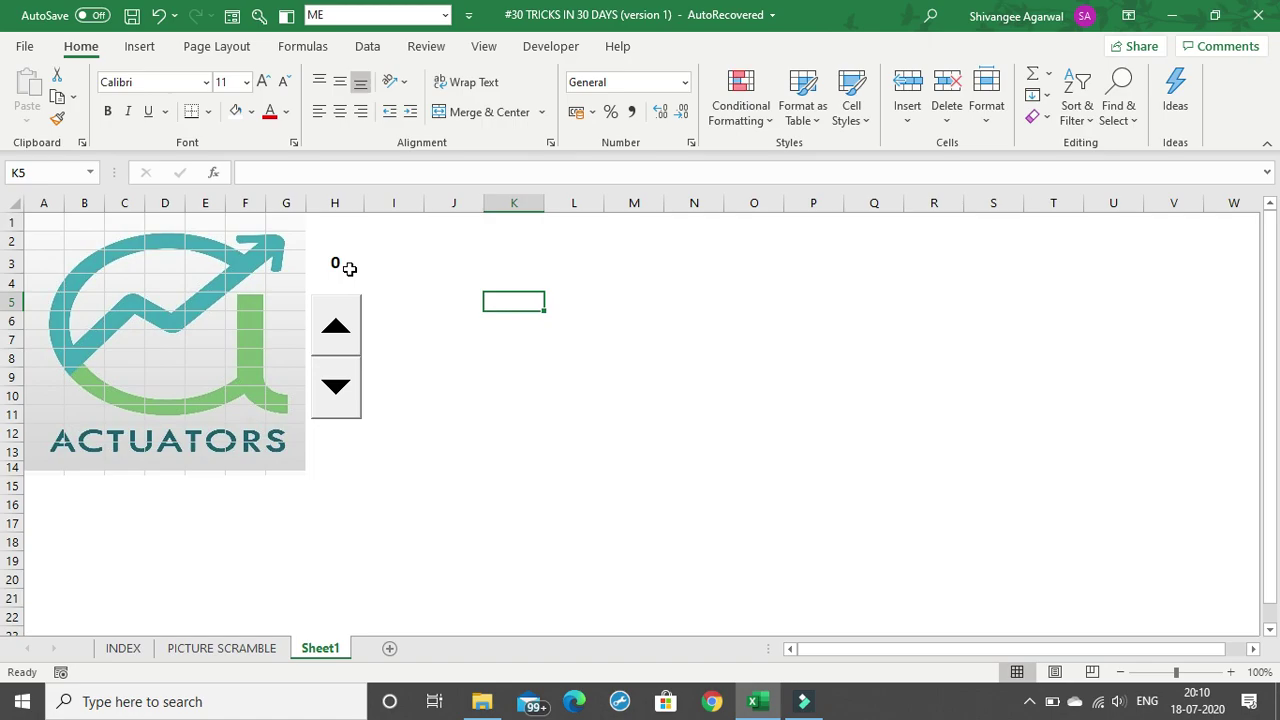
Reduce H3's font one size so it ends at 12 point.
left_click_drag(54, 217, 289, 467)
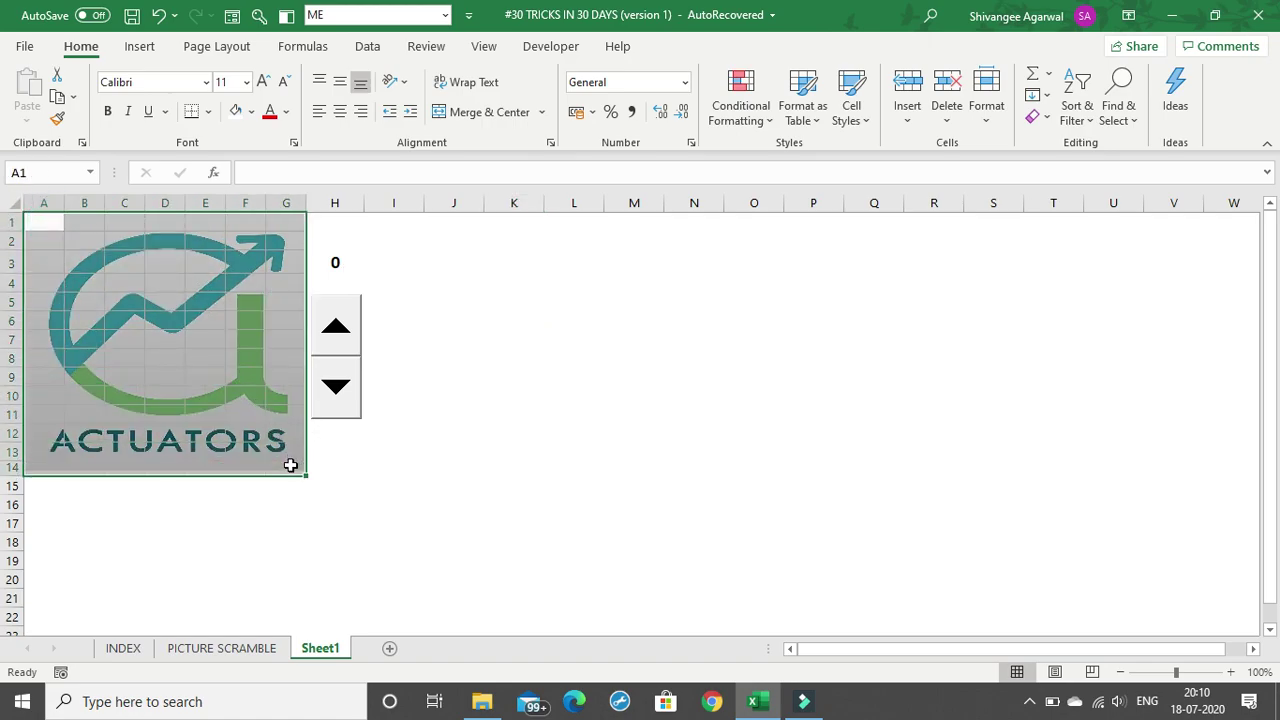
left_click(453, 495)
left_click(14, 468)
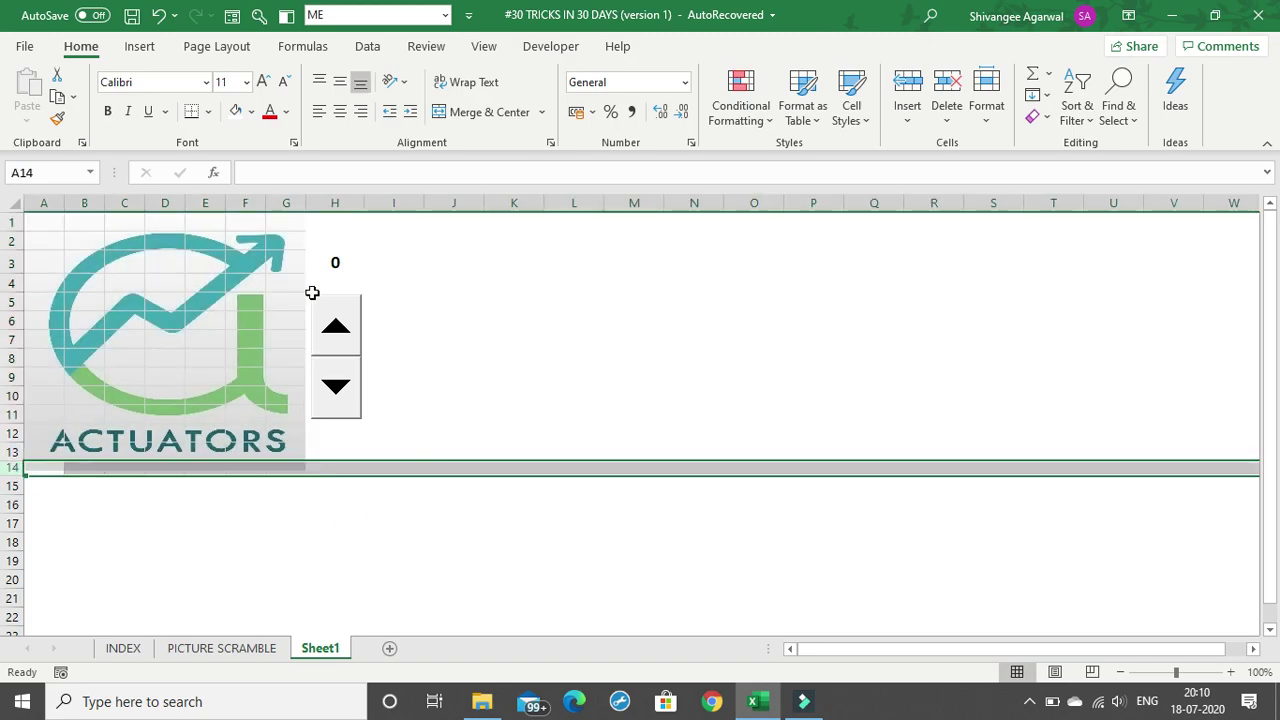
left_click(339, 262)
left_click(284, 81)
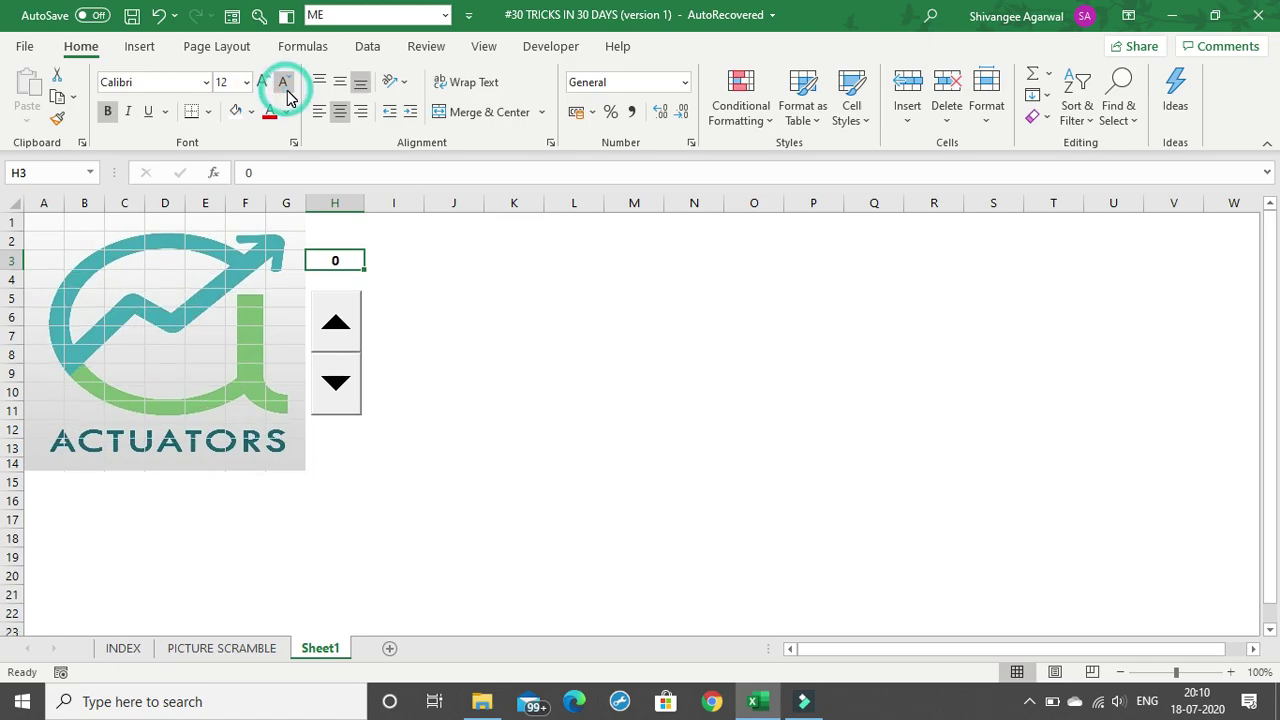
left_click_drag(11, 470, 10, 470)
left_click(371, 477)
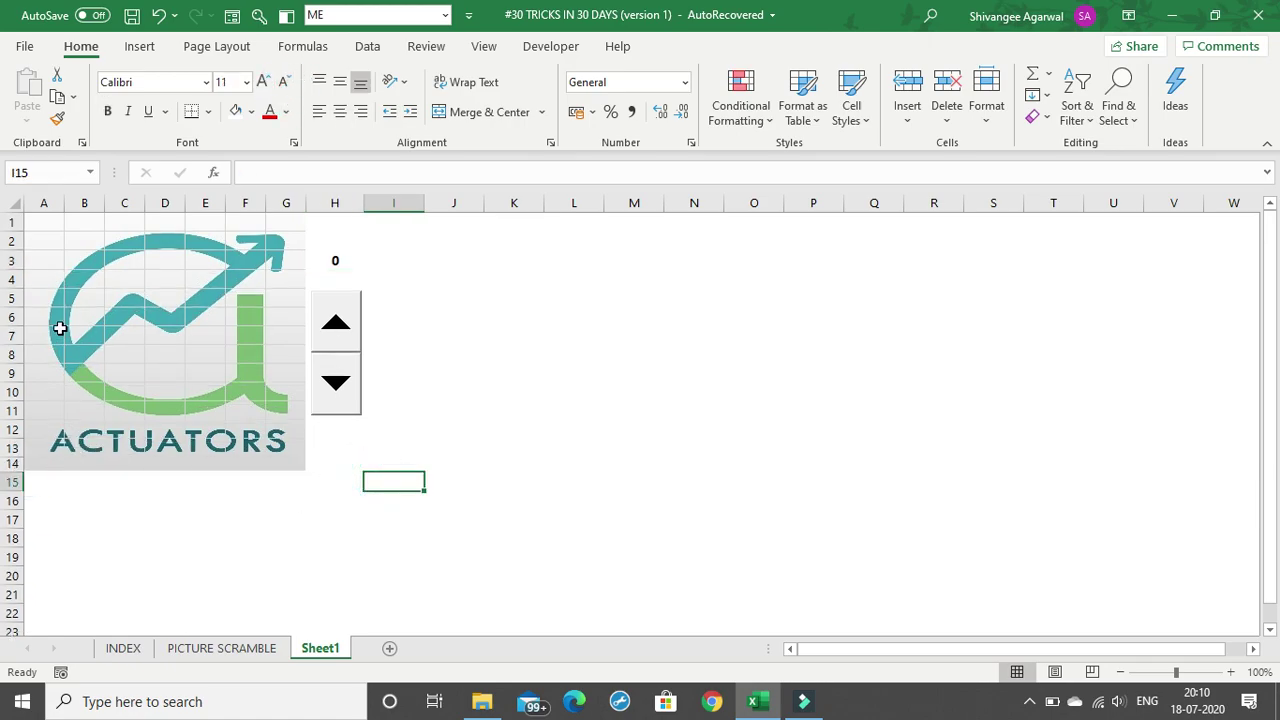
left_click_drag(44, 223, 272, 462)
Fill A1:G14 with =RANDBETWEEN(0,100) in one Ctrl+Enter entry.
left_click(275, 173)
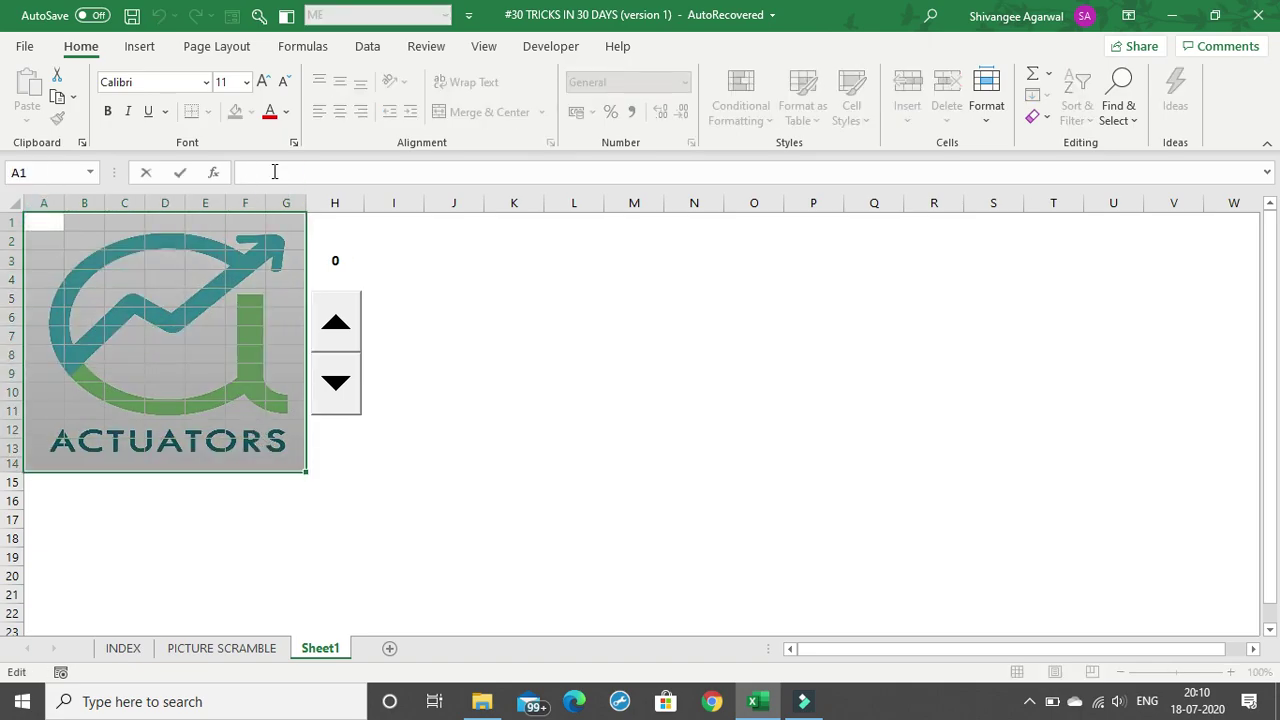
type("=RAND")
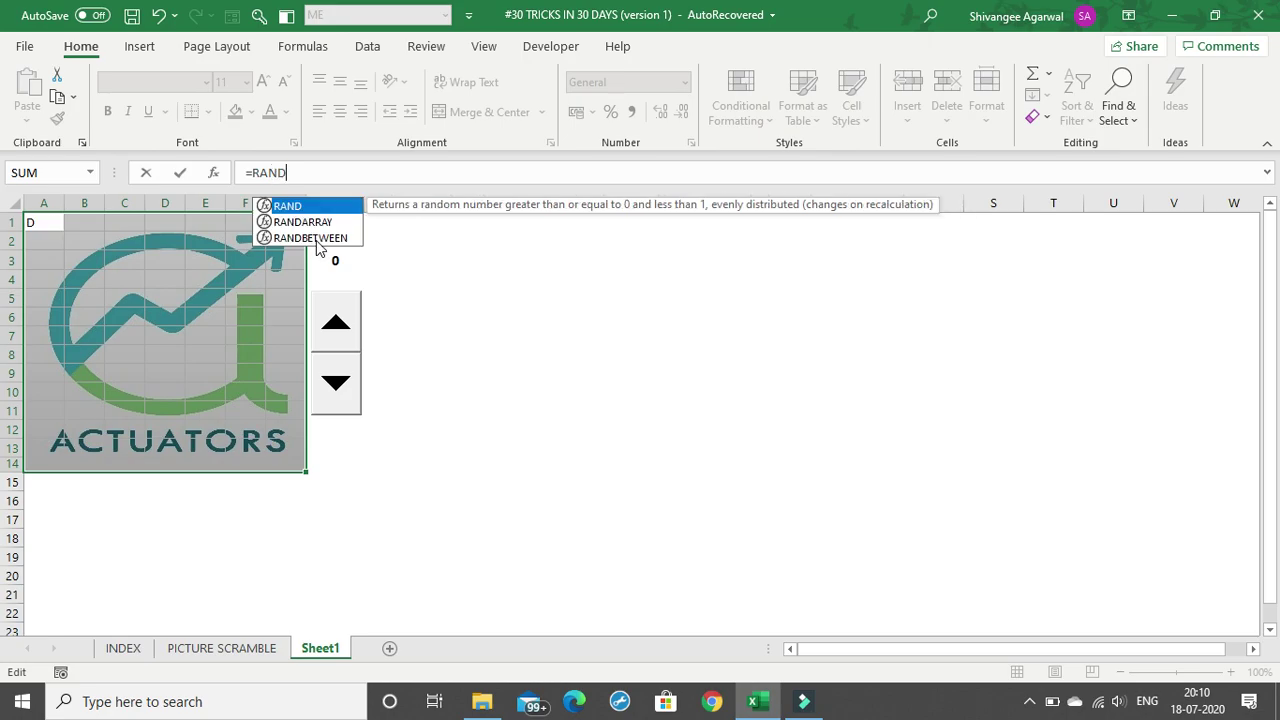
left_click(314, 241)
double_click(314, 240)
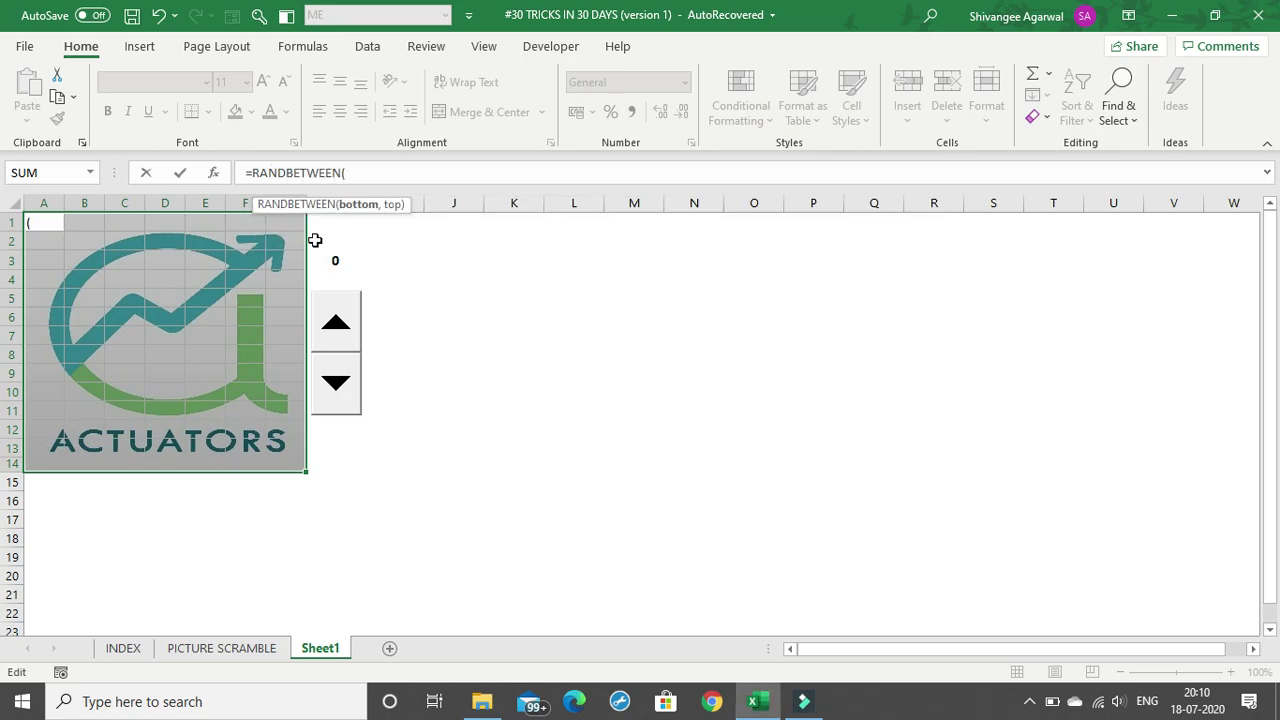
type("0,100")
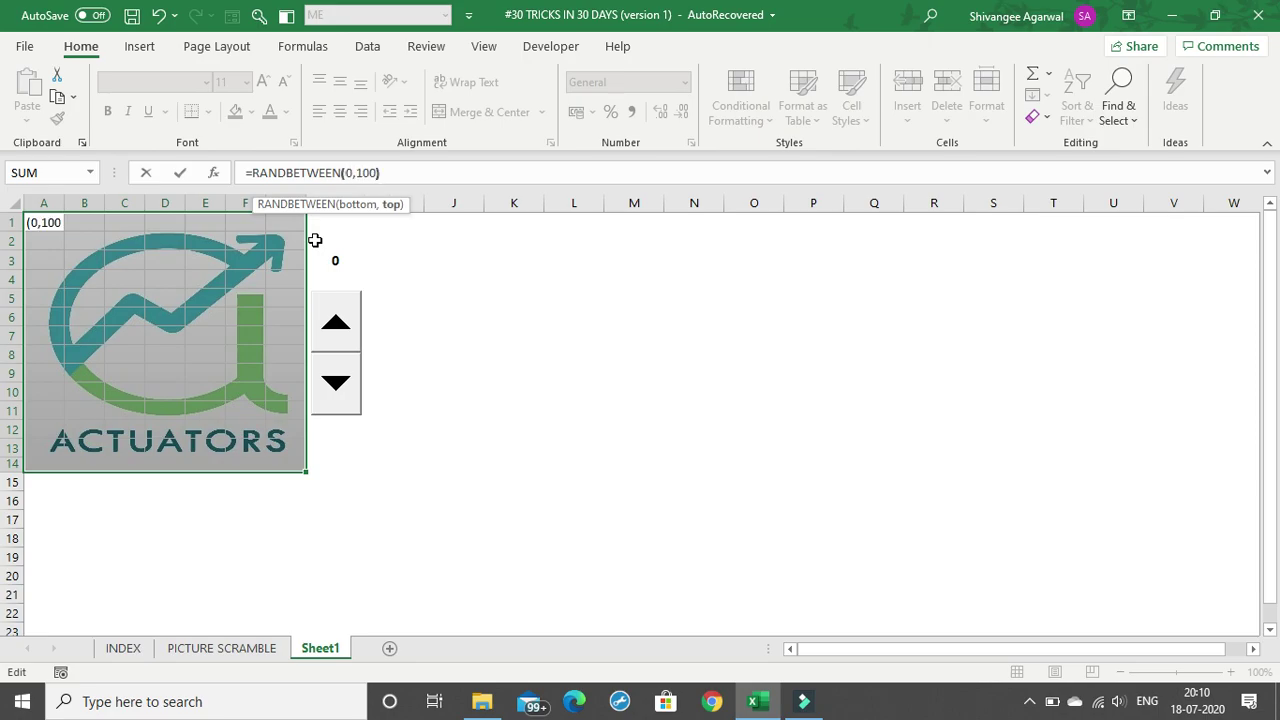
type(")")
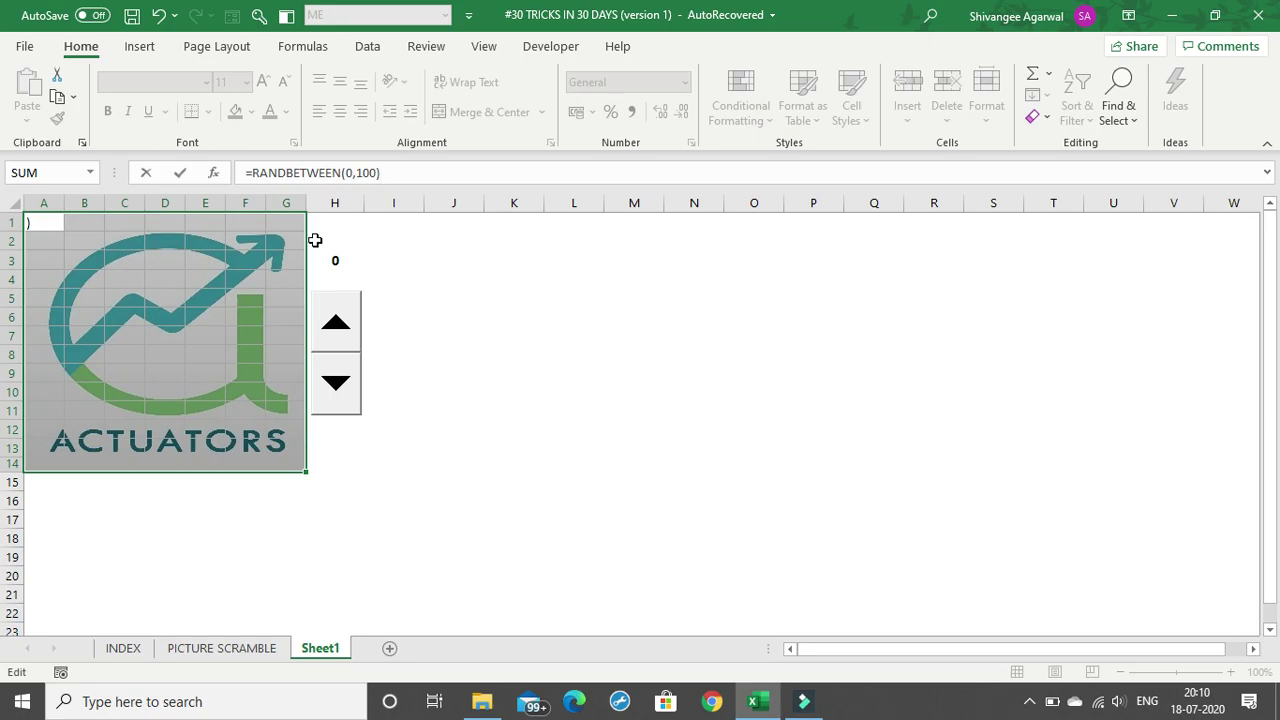
key("ctrl+Return")
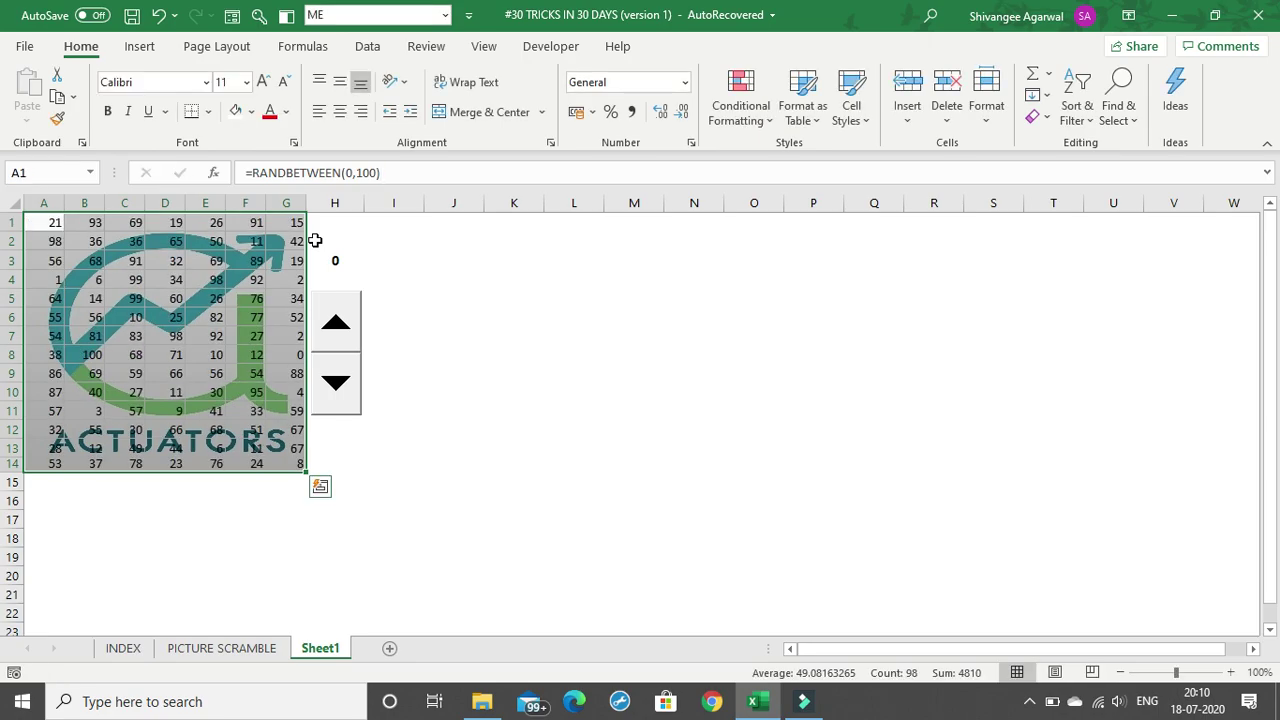
left_click(429, 400)
Copy A1:G14 and paste it back as values, replacing the RANDBETWEEN formulas with fixed numbers.
left_click(125, 256)
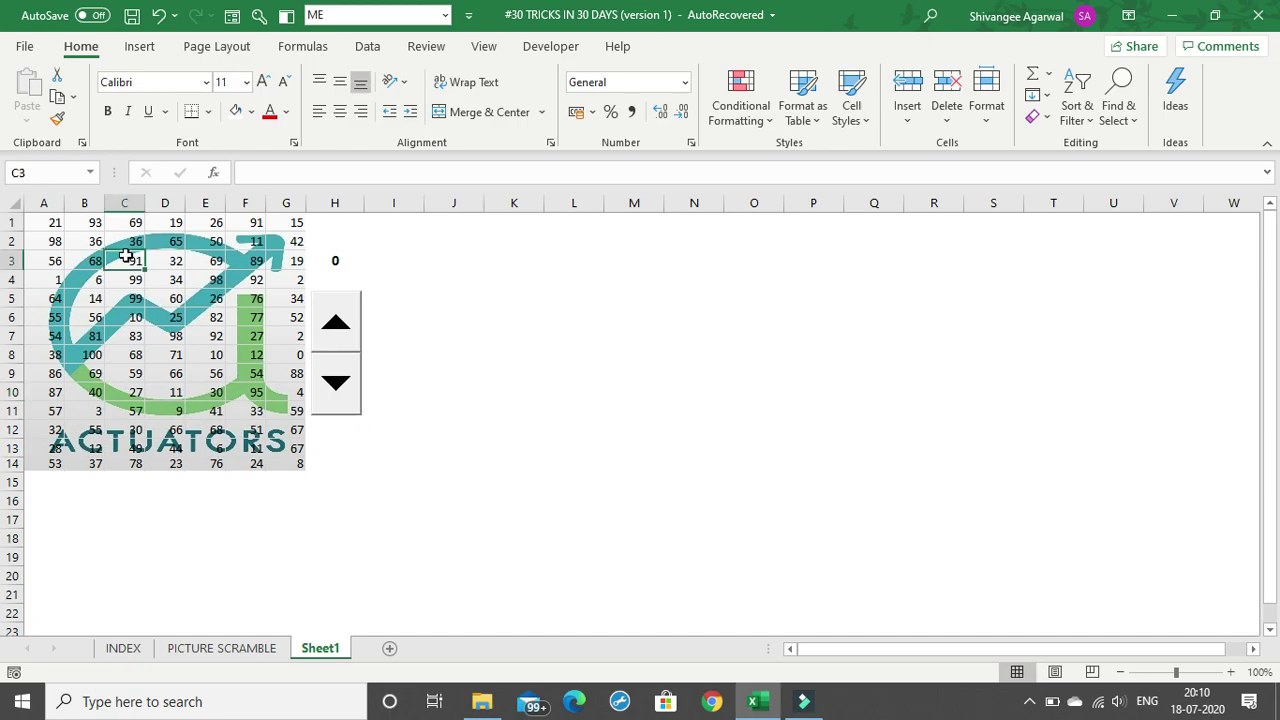
left_click_drag(48, 222, 298, 465)
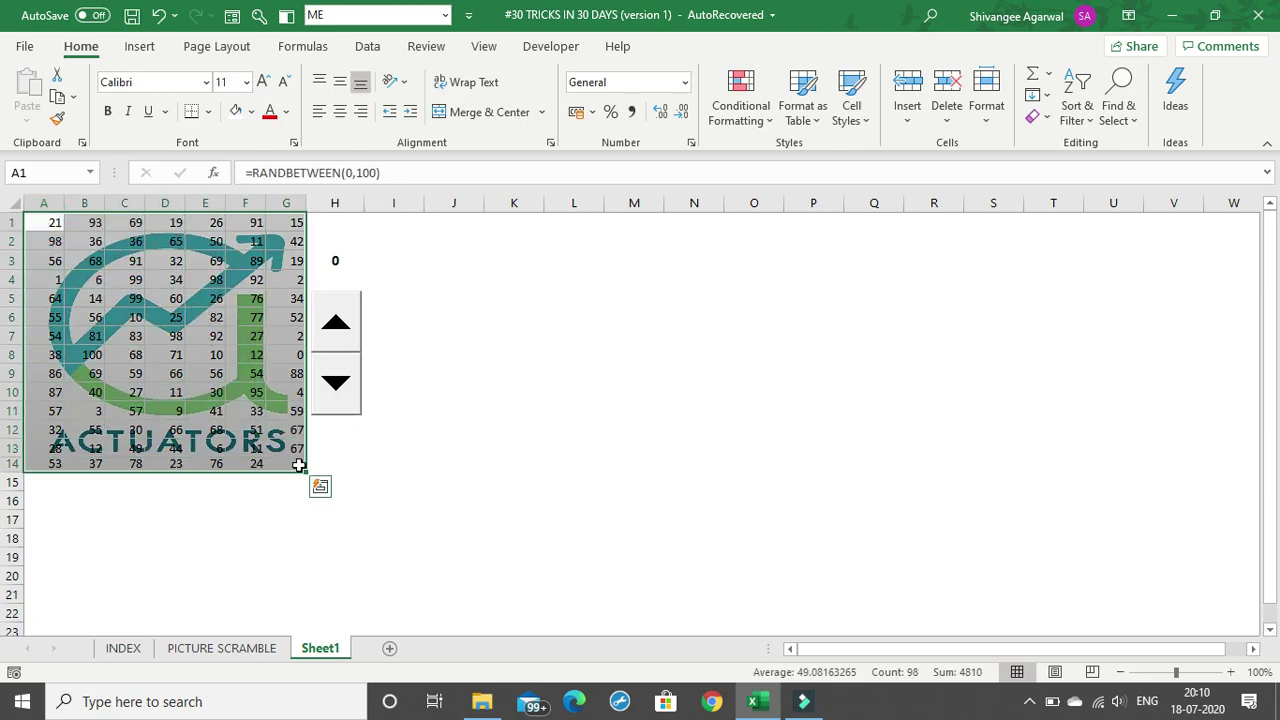
key("ctrl+c")
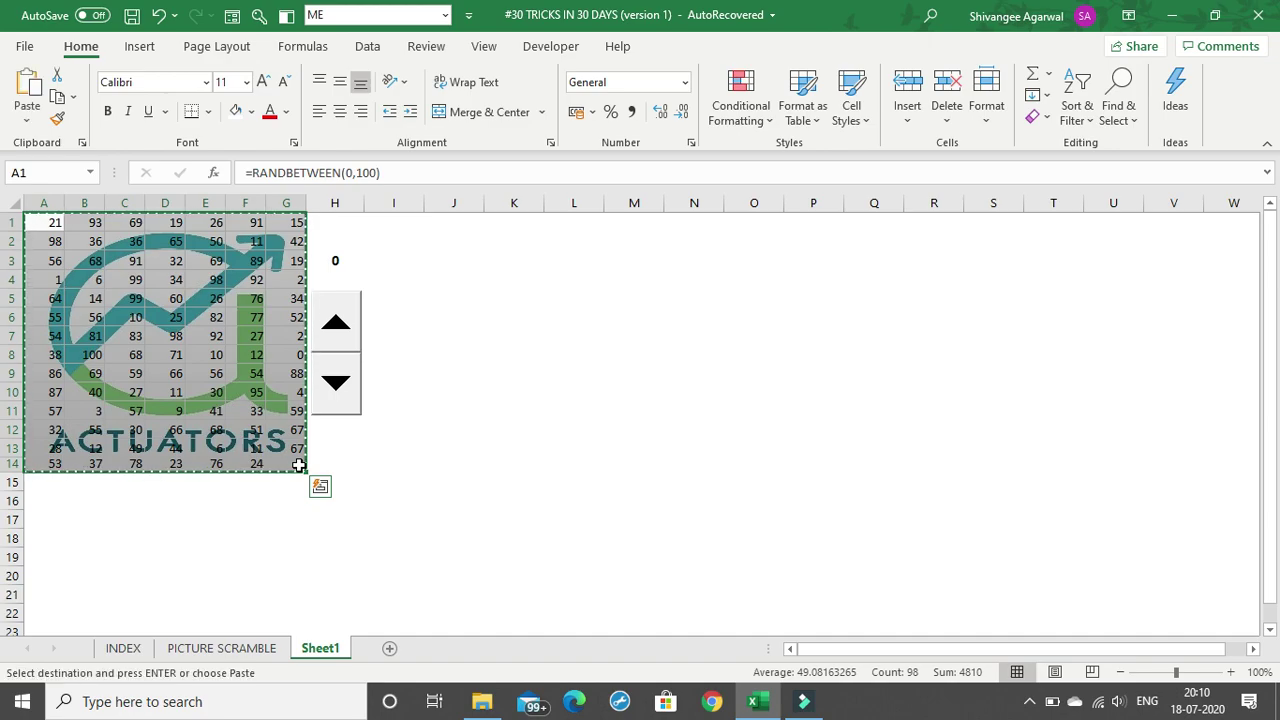
key("ctrl+v")
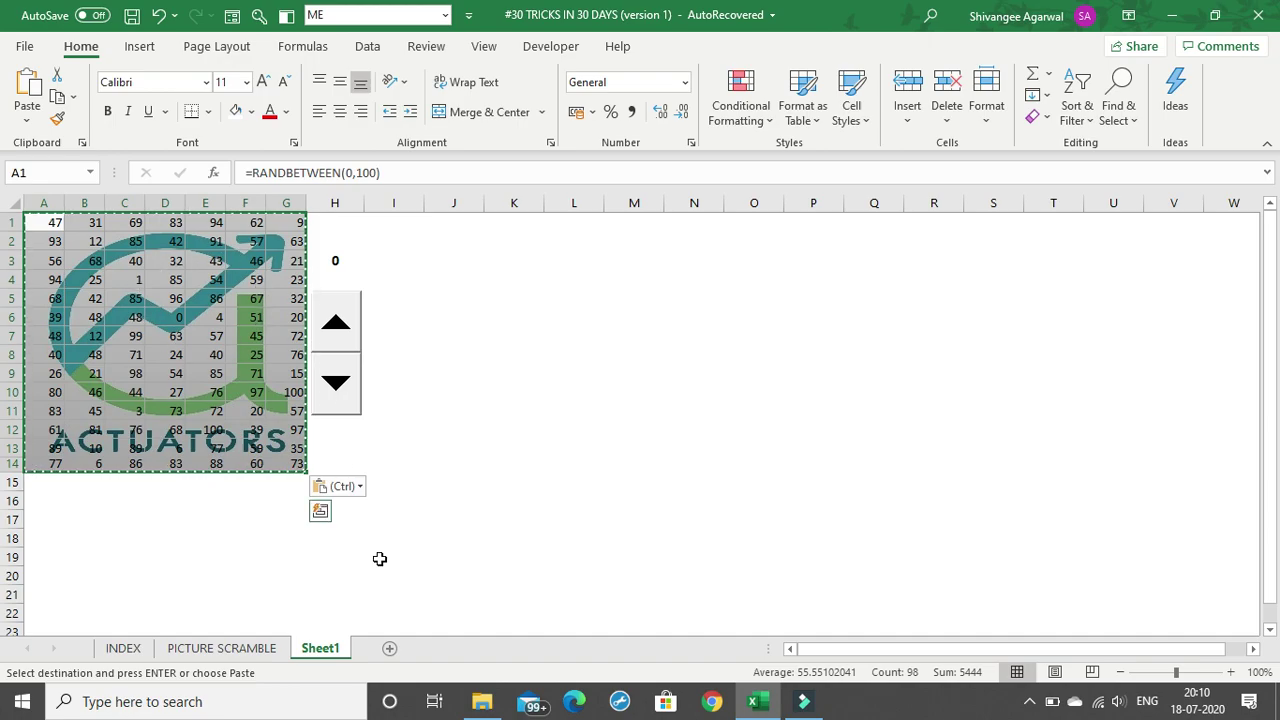
left_click(343, 490)
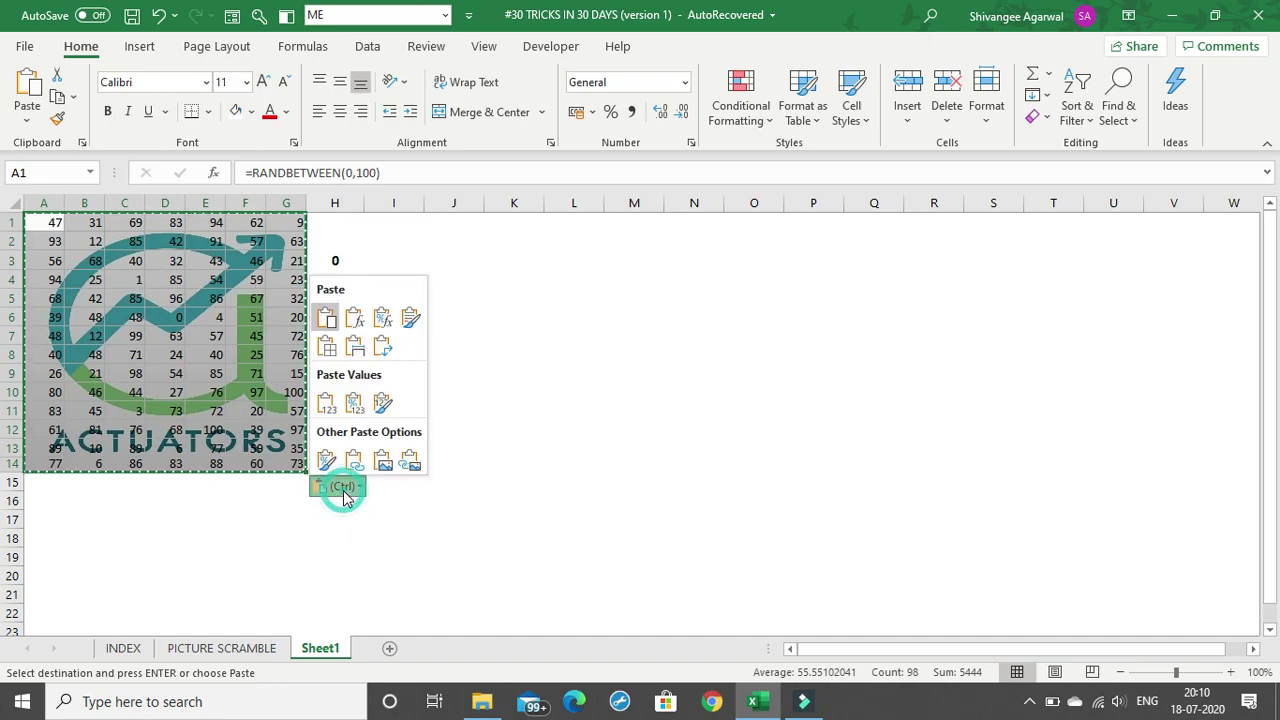
left_click(325, 404)
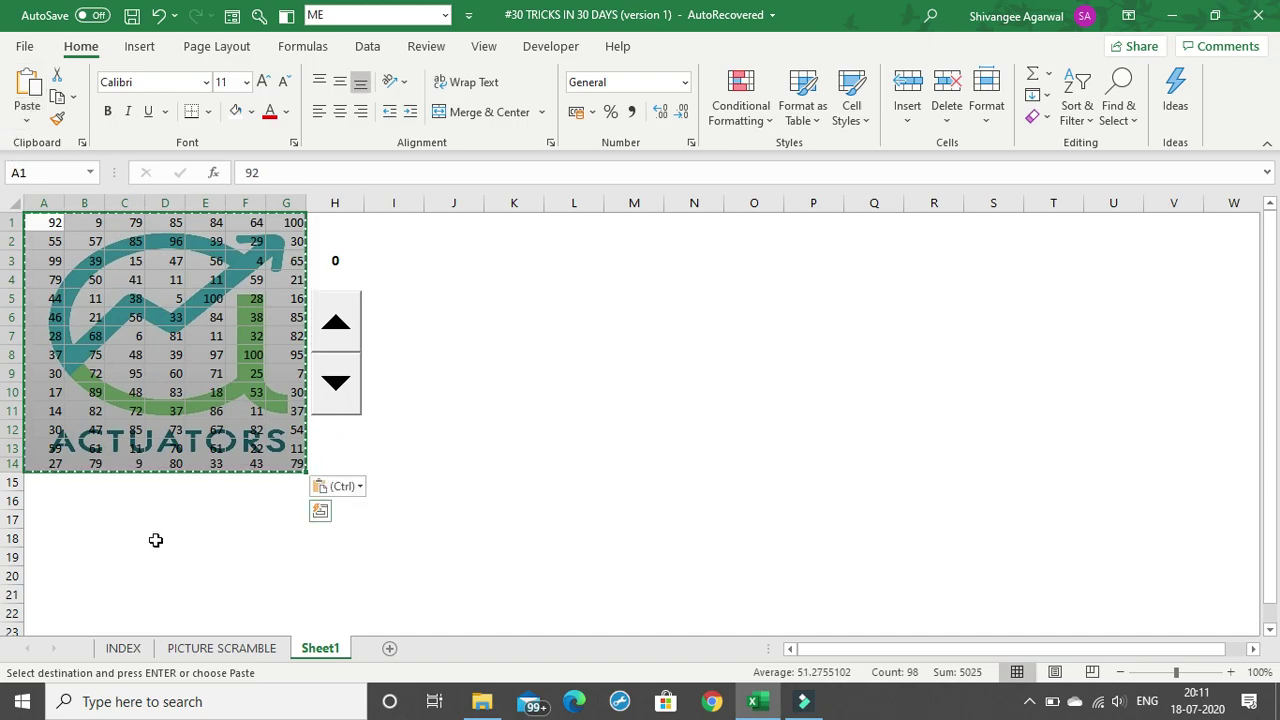
left_click(485, 416)
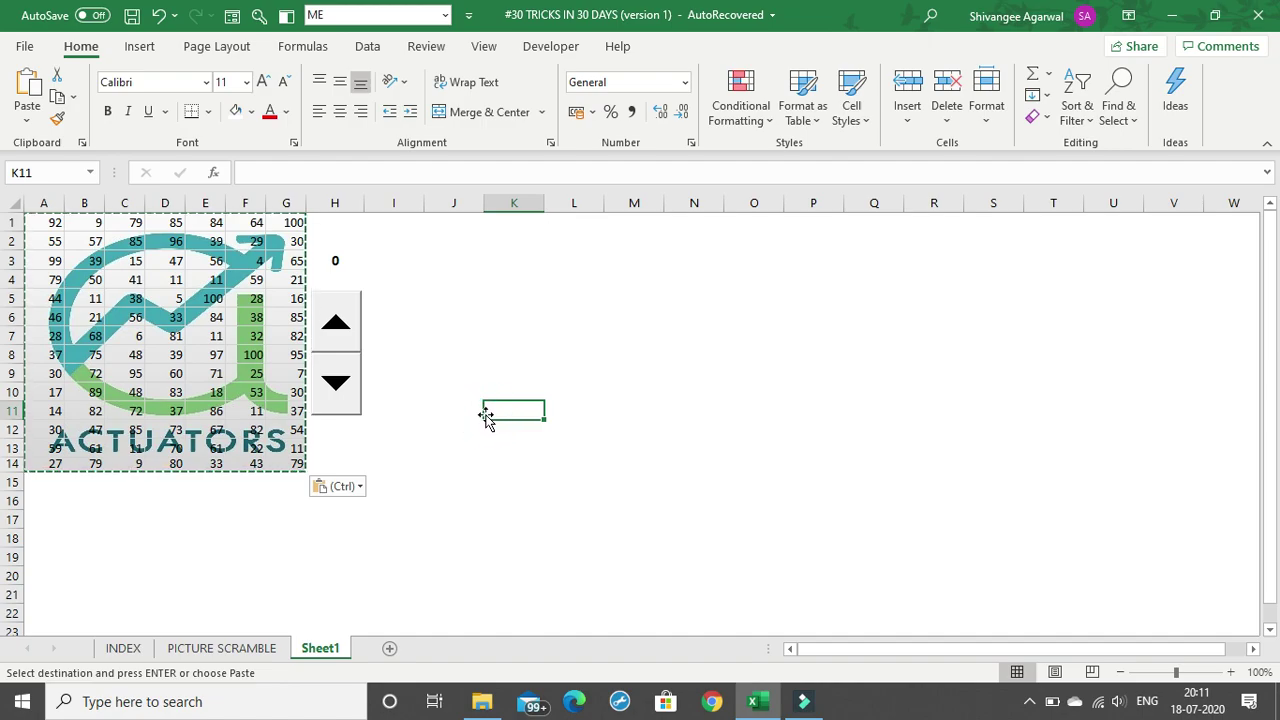
key("Escape")
left_click(118, 260)
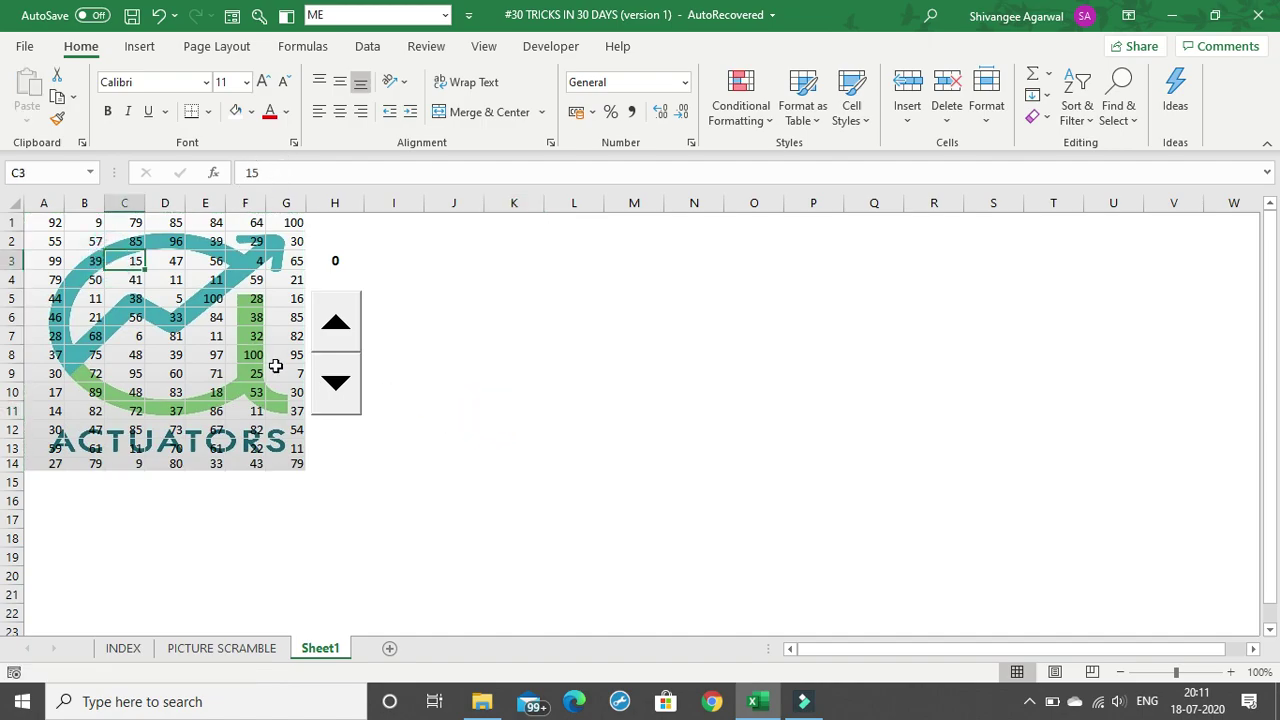
Enter 100 in A12, C13 and D13, 90 in E12 and G12, and 80 in F13.
left_click(176, 373)
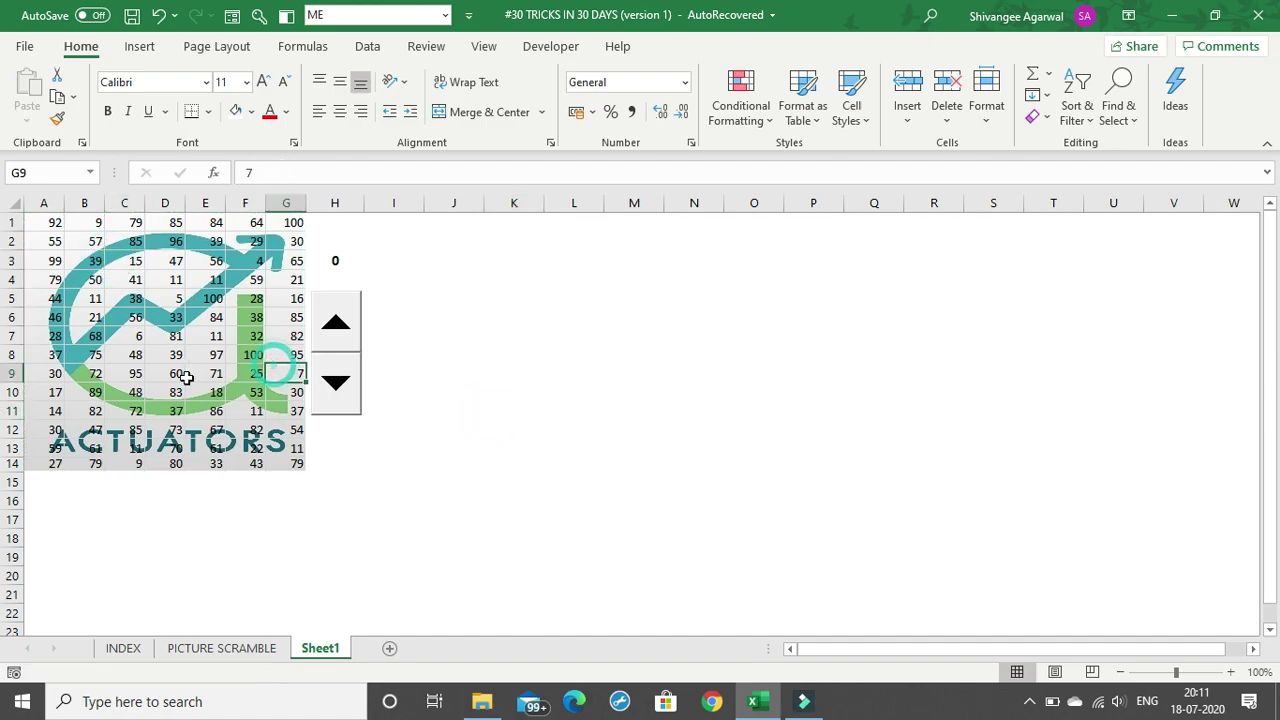
left_click(242, 298)
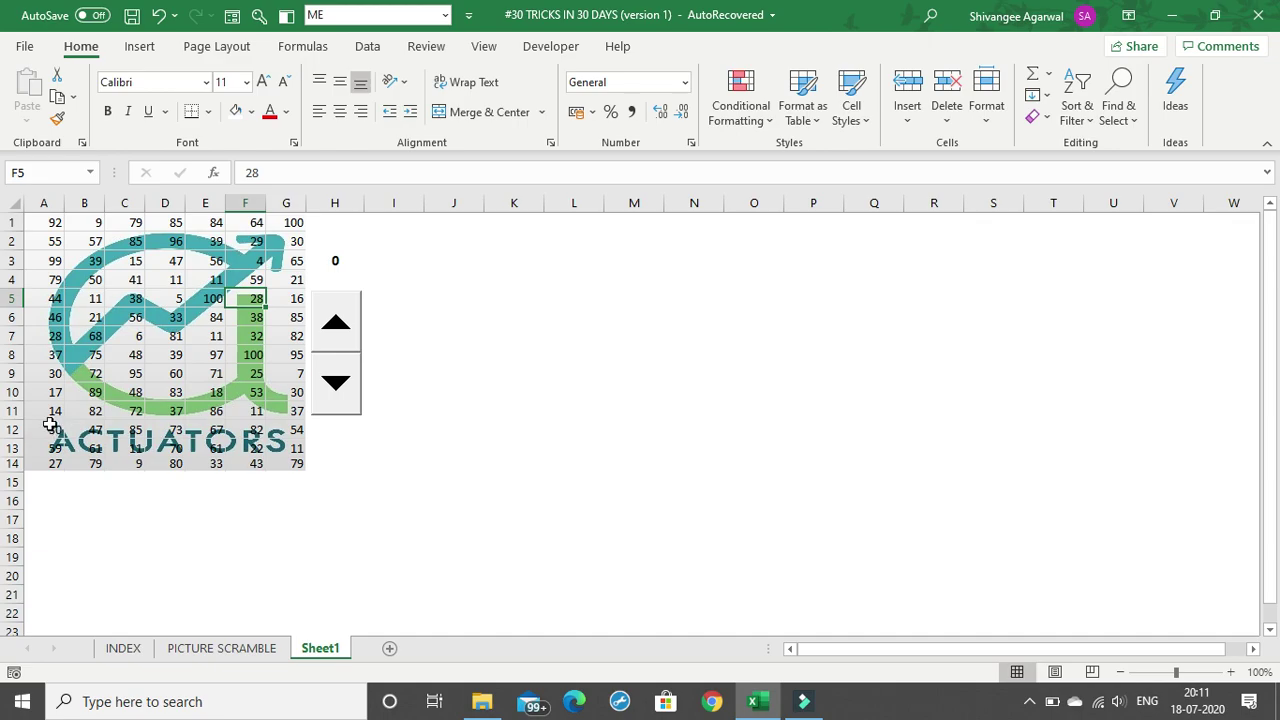
left_click(57, 427)
type("100")
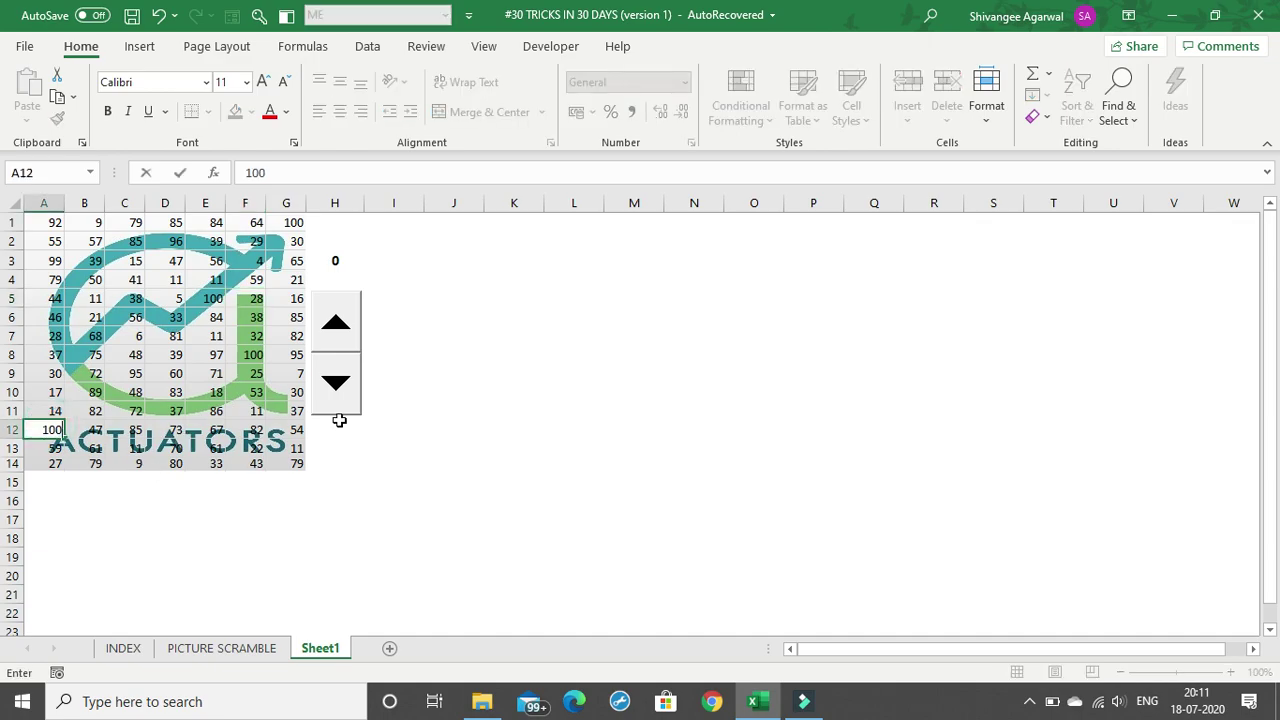
left_click(134, 447)
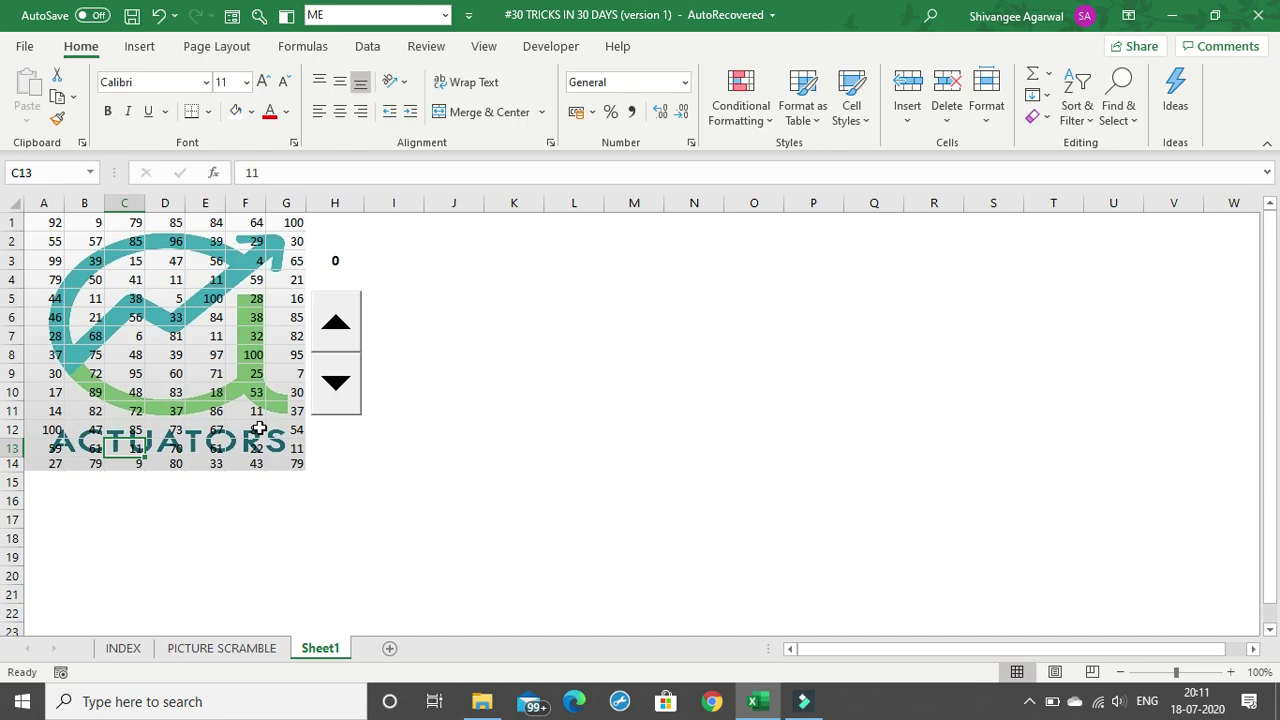
type("100")
left_click(176, 452)
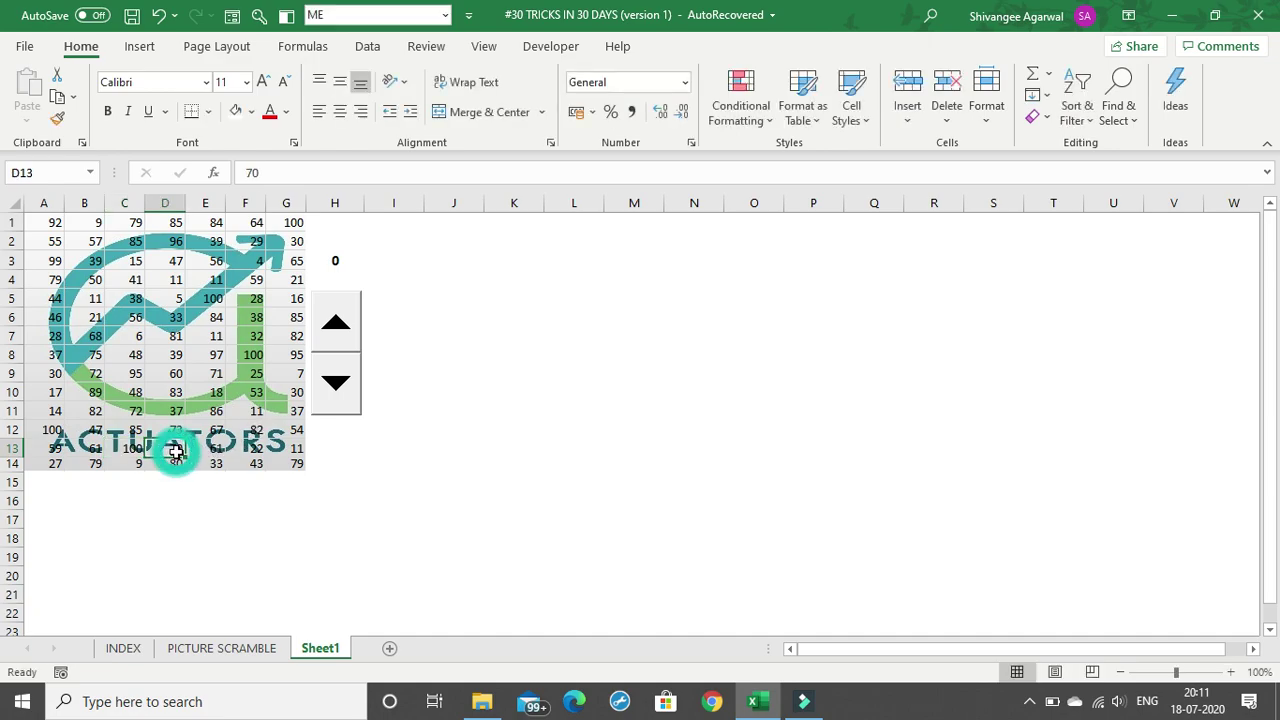
type("100")
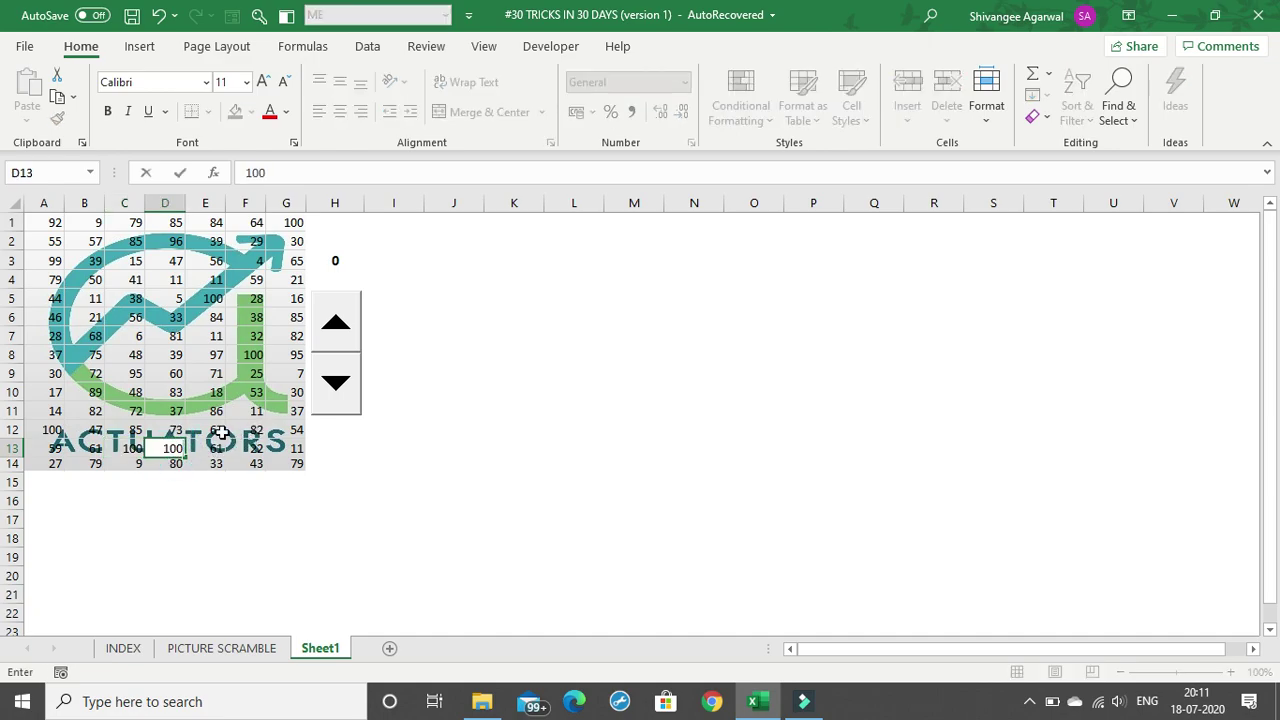
left_click(218, 432)
type("90")
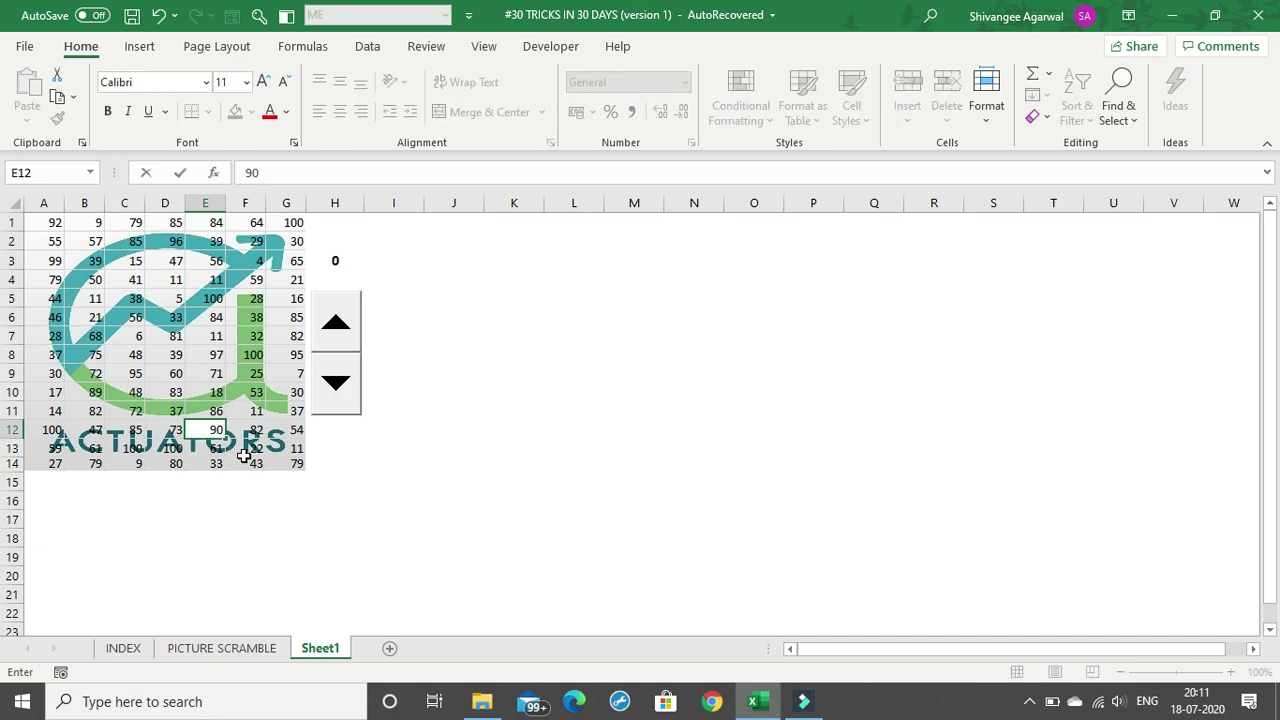
left_click(249, 450)
type("80")
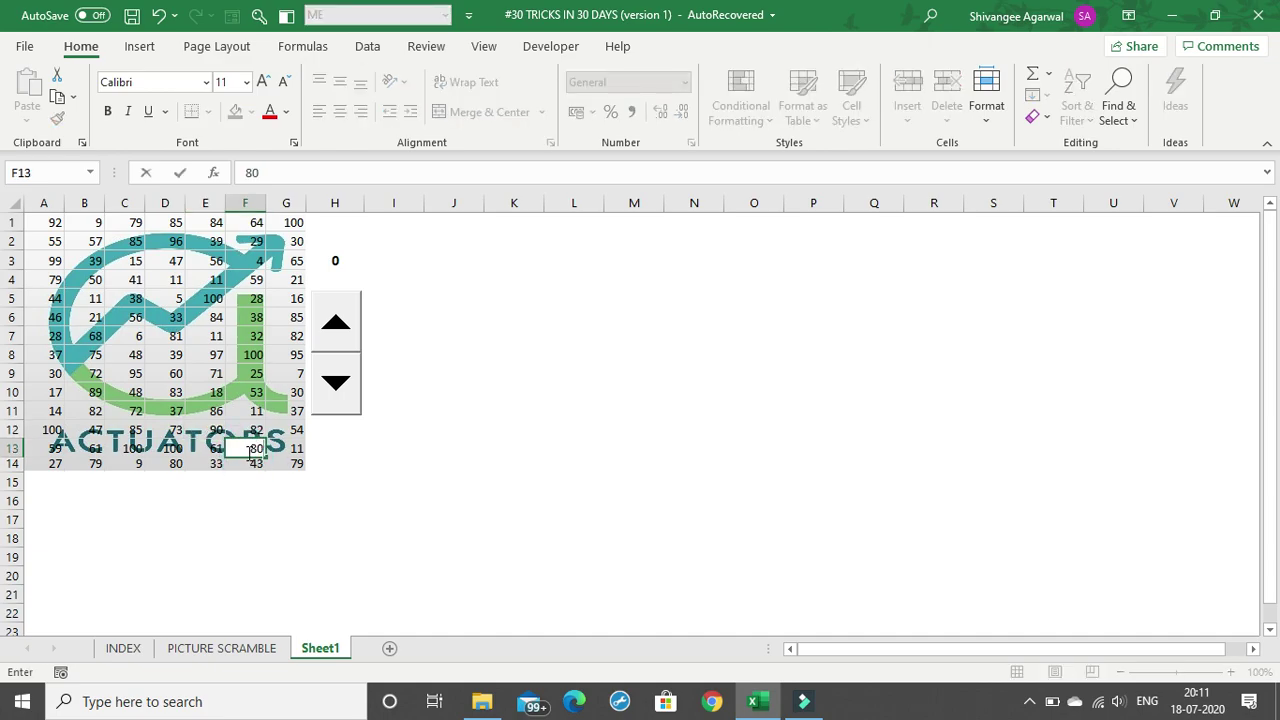
left_click(288, 432)
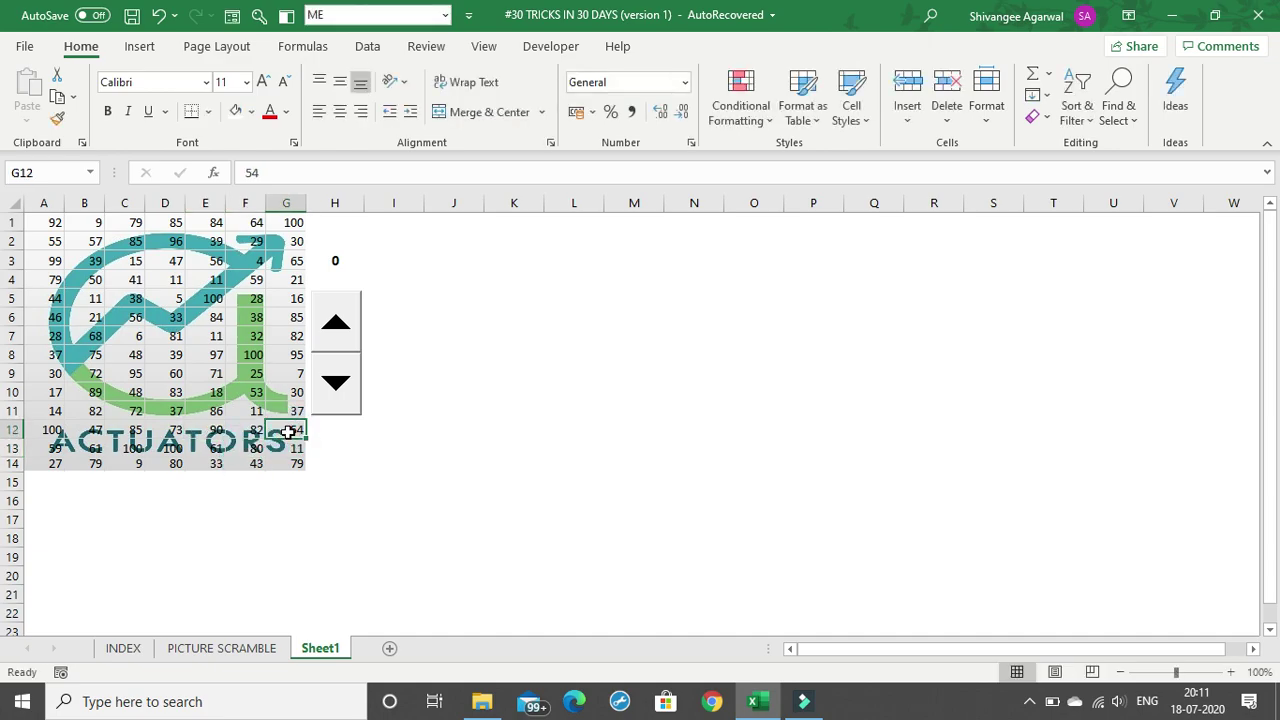
type("90")
left_click(290, 446)
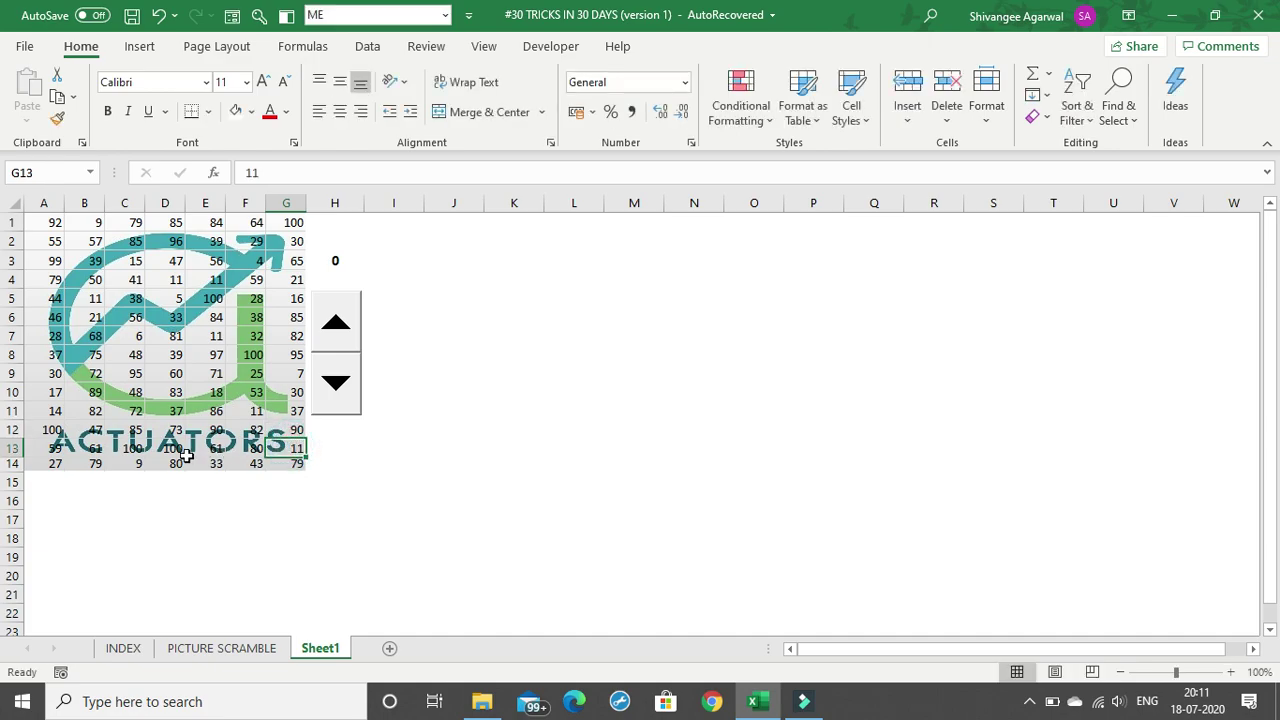
Enter 90 in B13, D12 and F12, and 80 in A13.
left_click(95, 447)
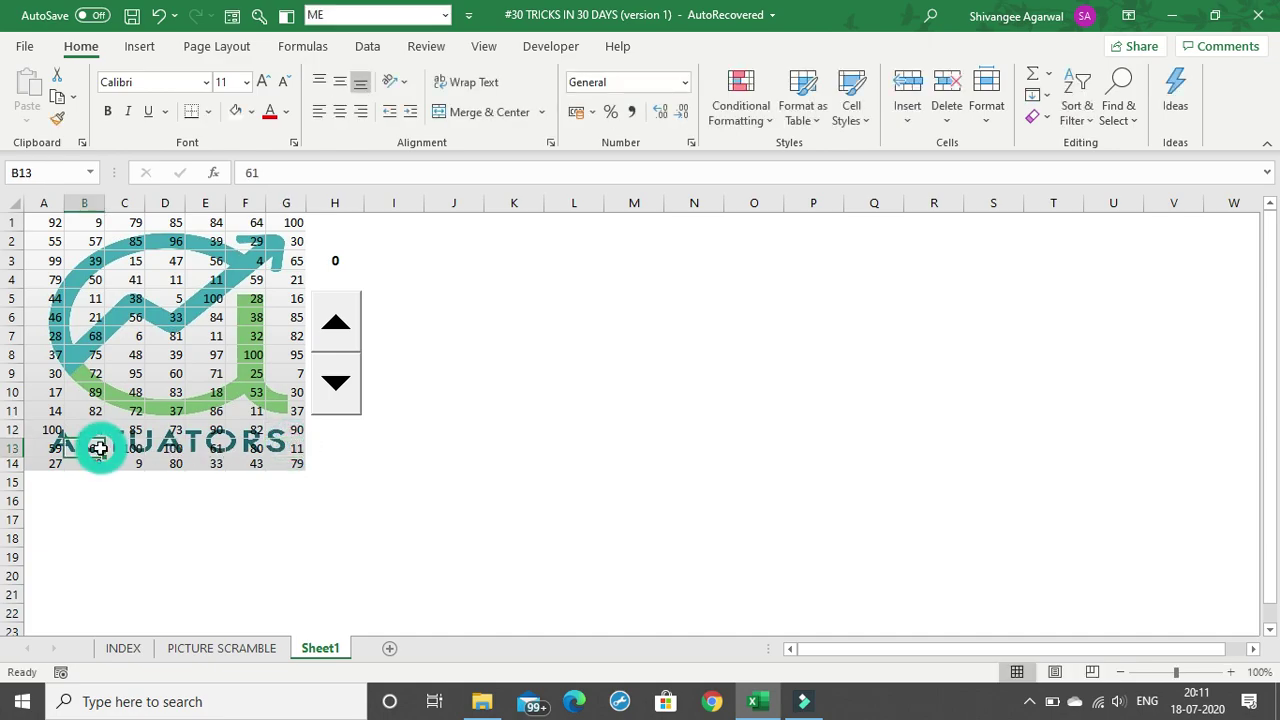
type("90")
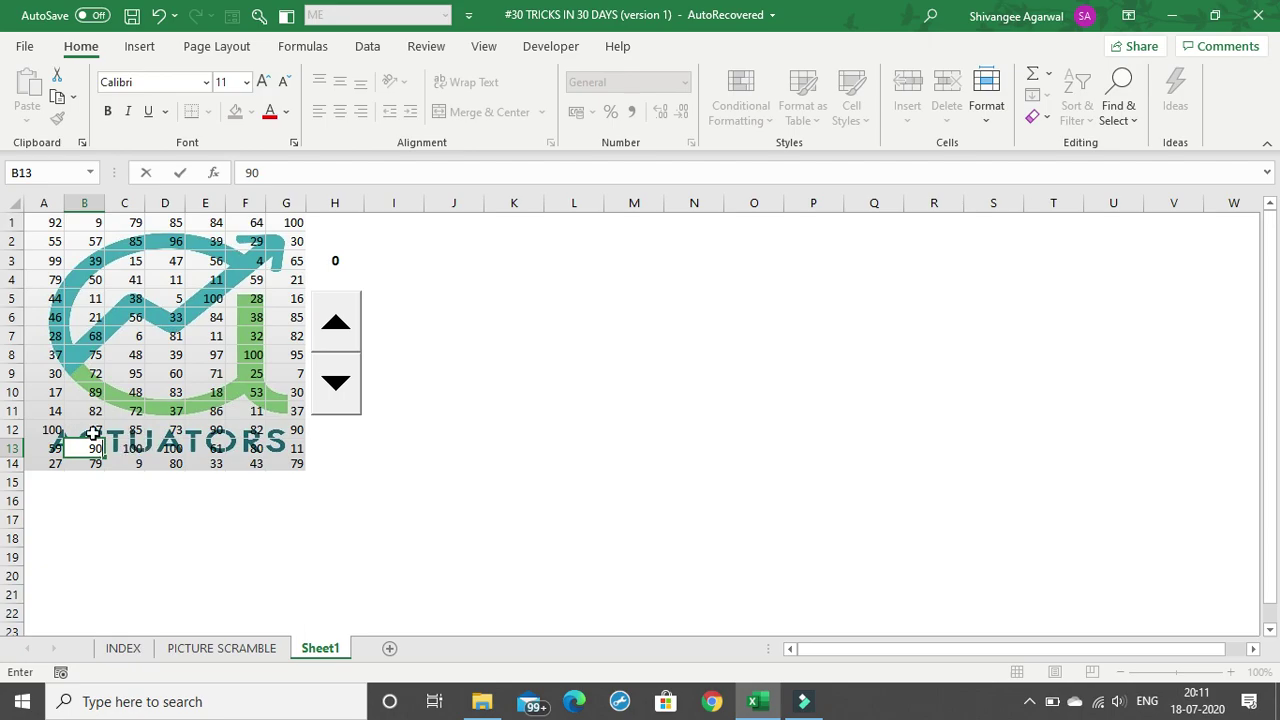
key("Up")
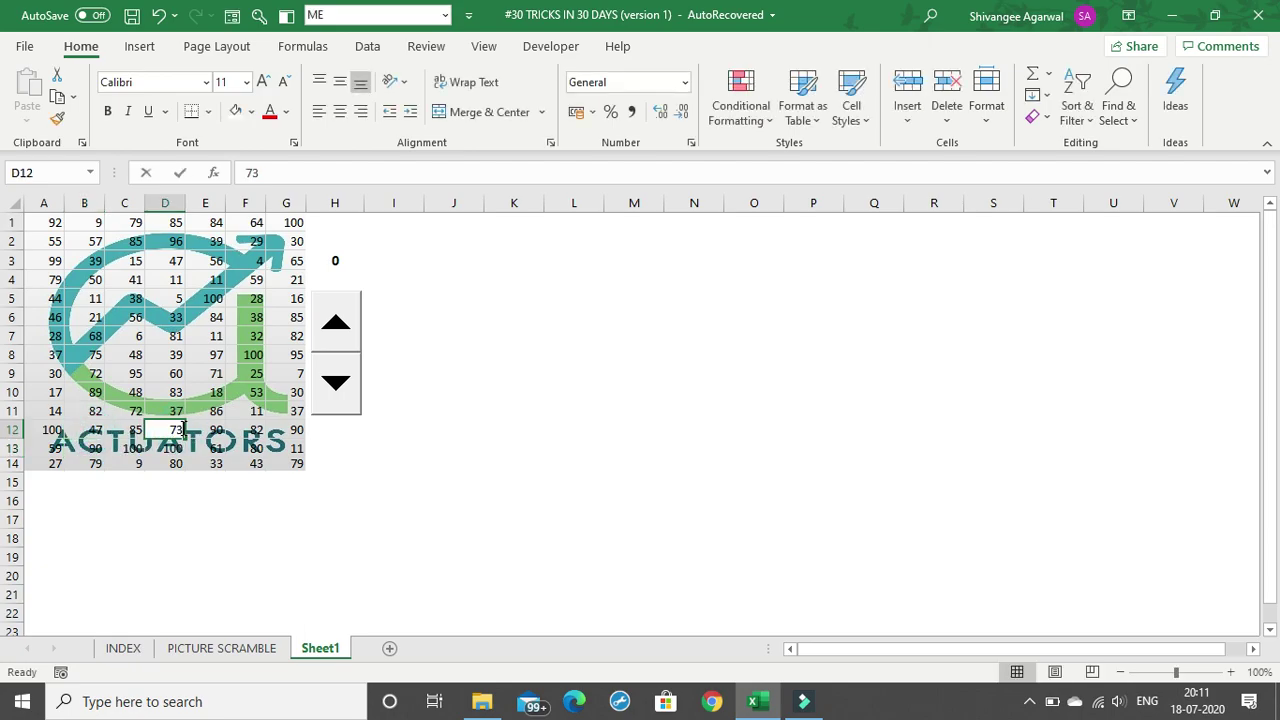
type("90")
left_click(258, 430)
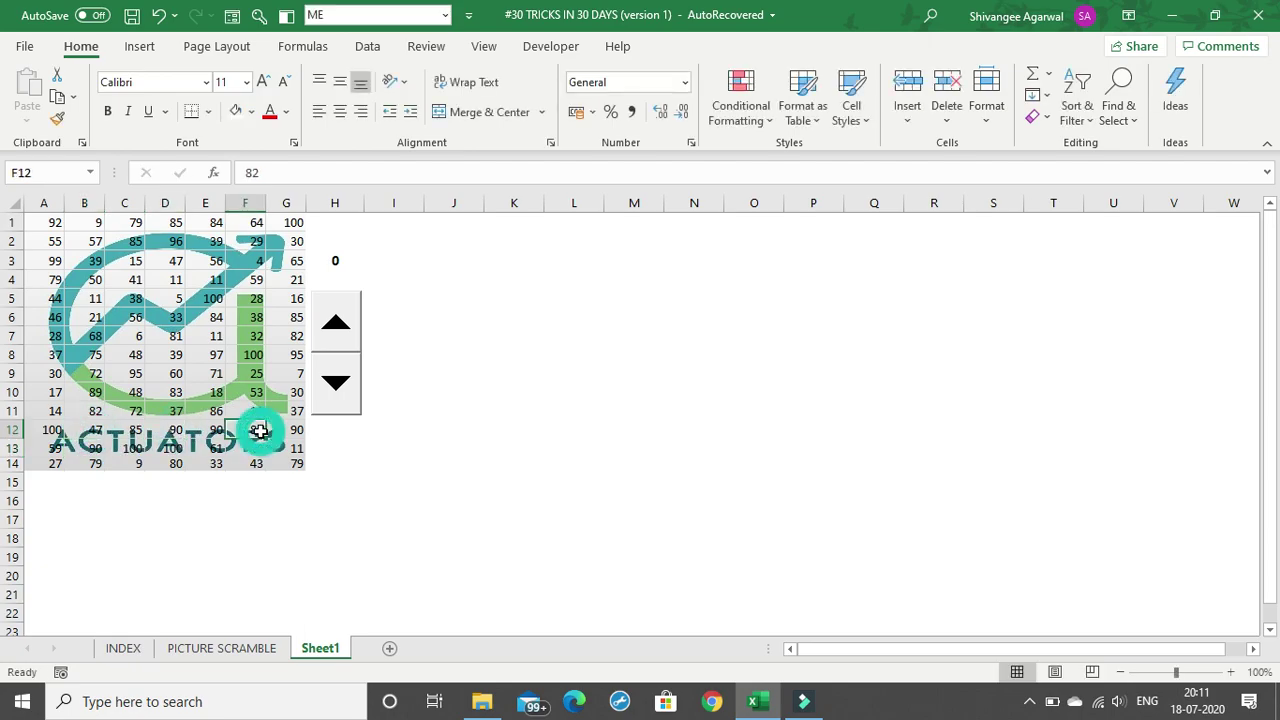
type("90")
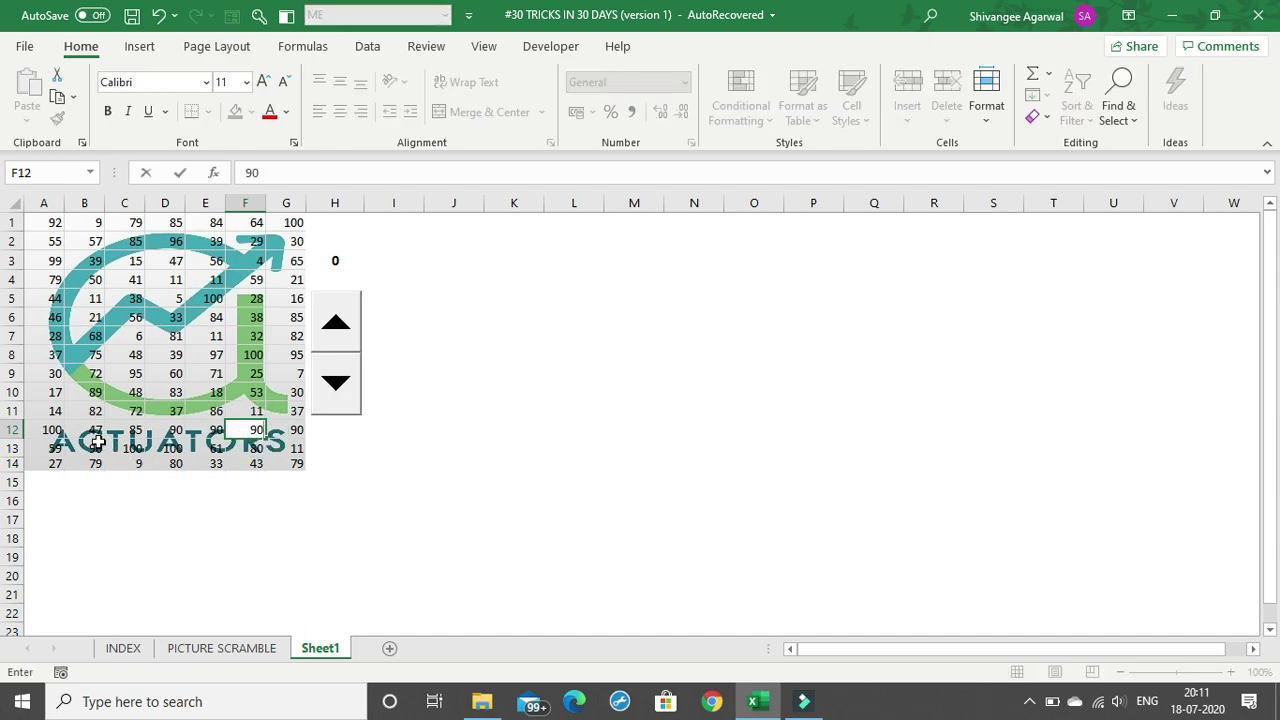
left_click(56, 448)
type("80")
left_click(113, 432)
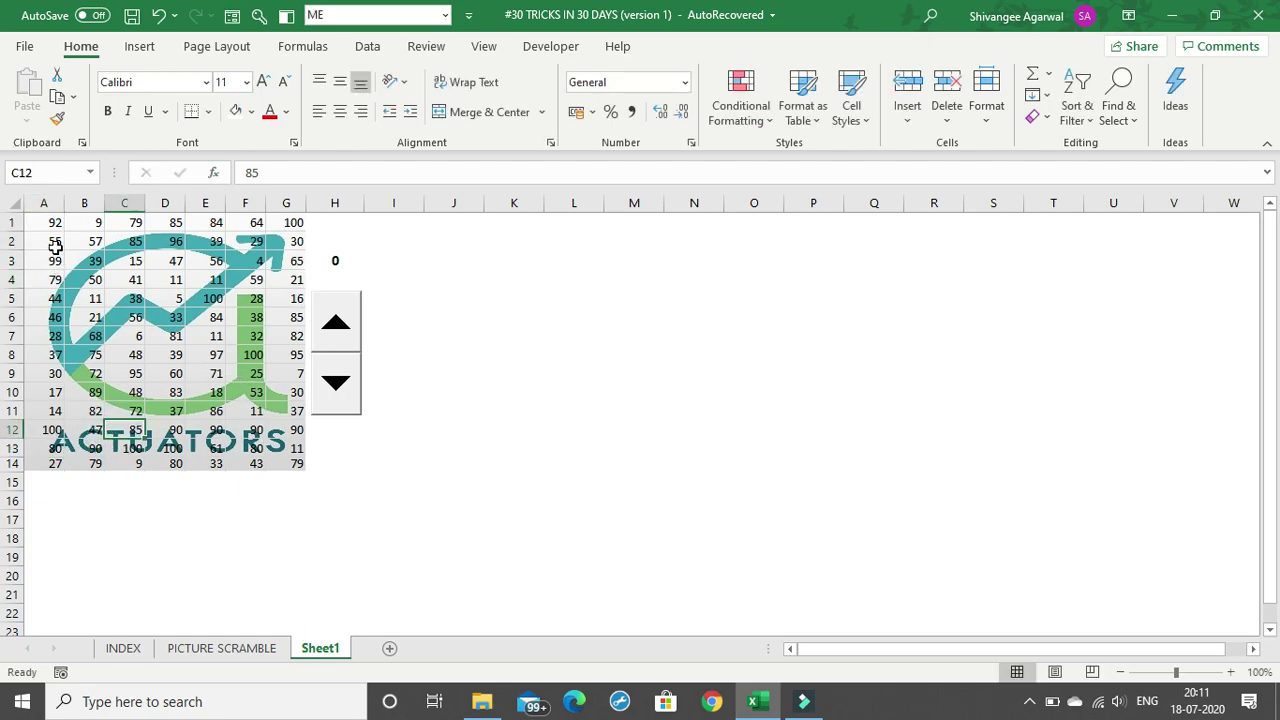
Apply a solid fill colour to A1:G14 so the logo is covered.
left_click_drag(49, 223, 275, 468)
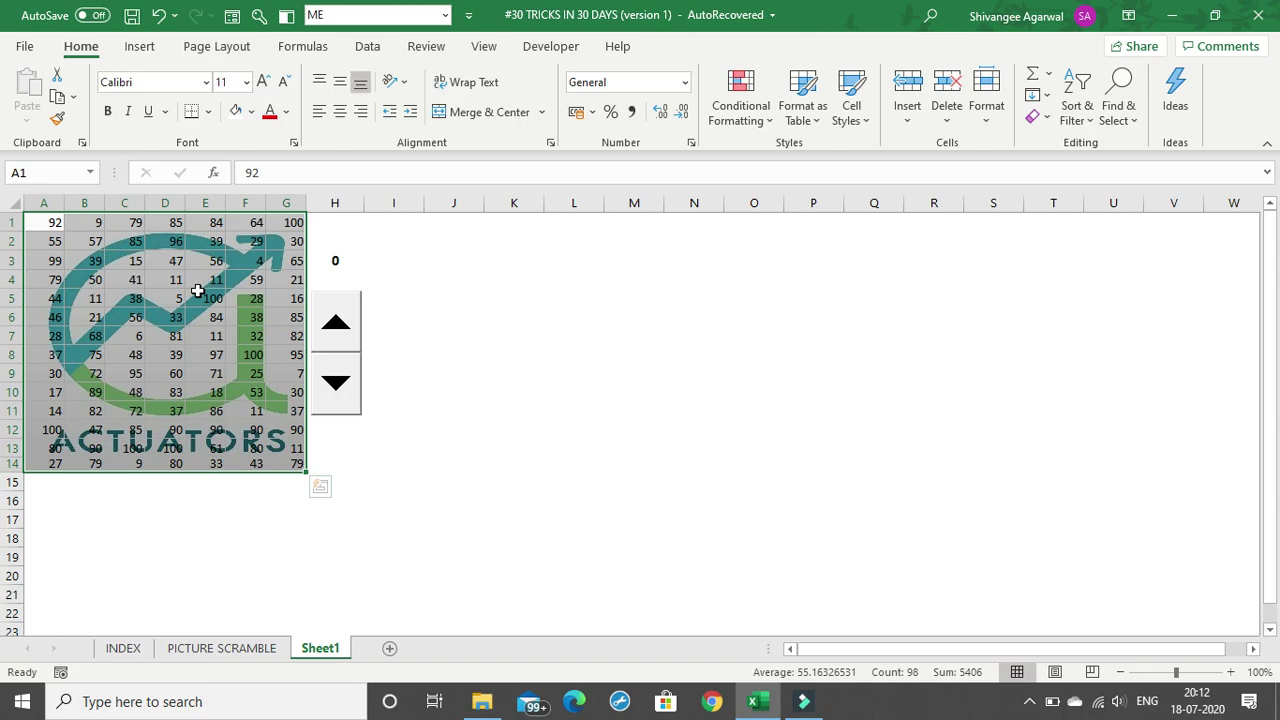
left_click(446, 375)
left_click_drag(40, 222, 291, 459)
left_click(235, 111)
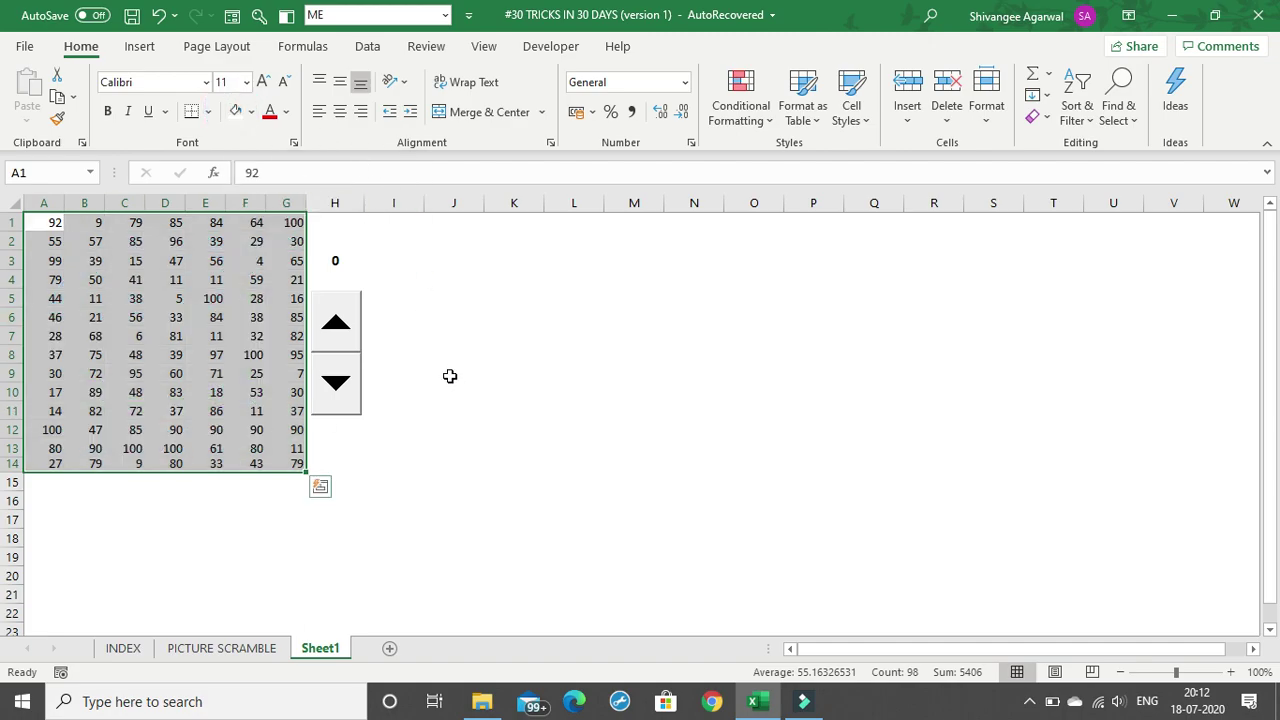
Start a new conditional rule for cell values less than or equal to =$H$3.
left_click(727, 114)
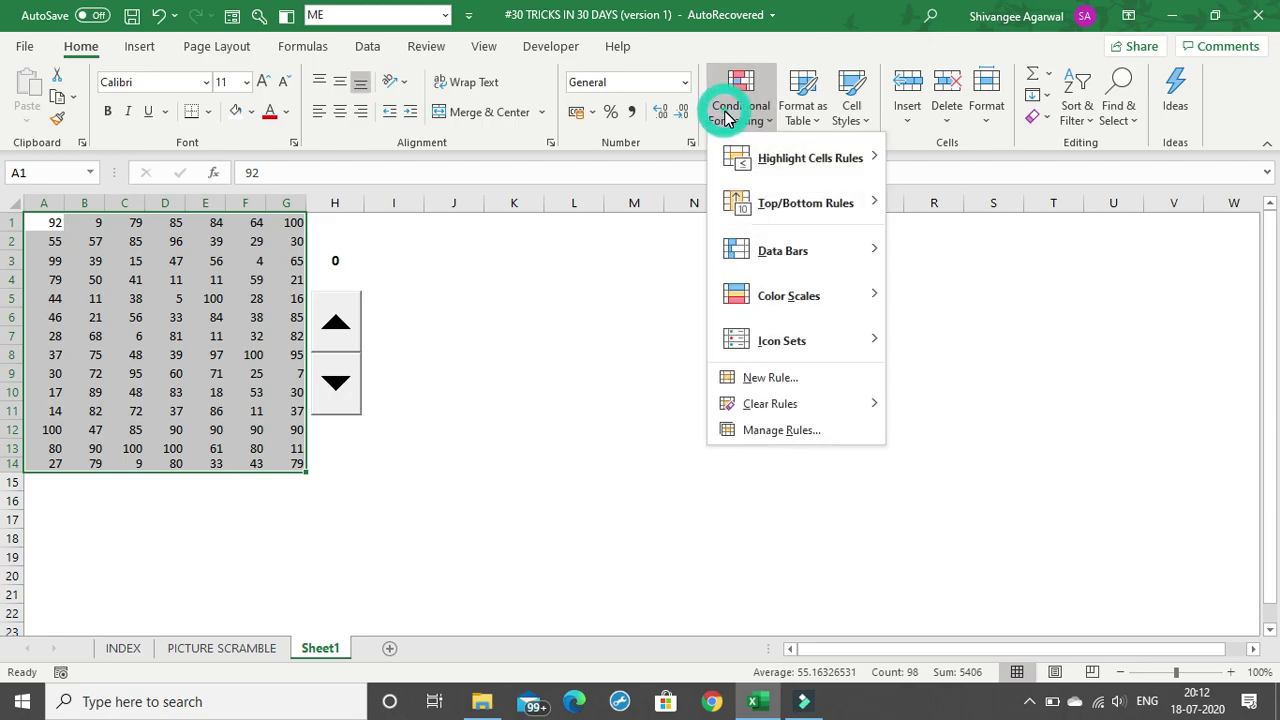
left_click(740, 430)
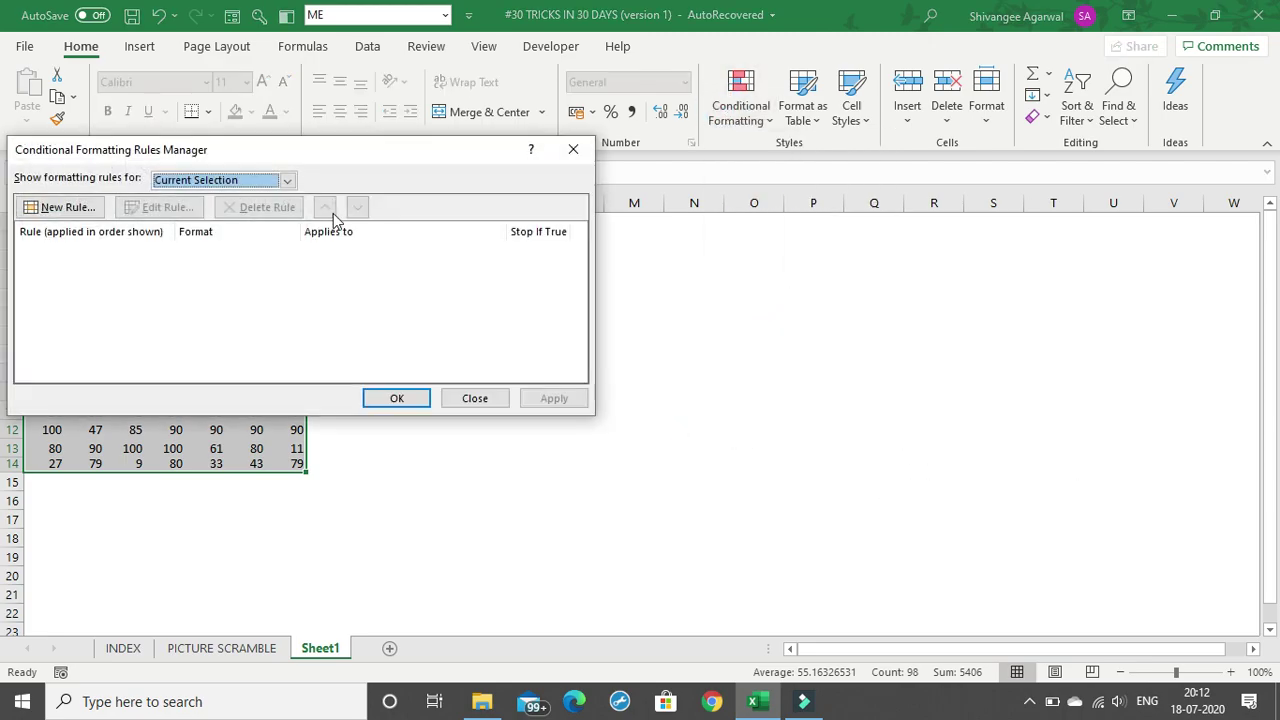
left_click_drag(304, 166, 720, 164)
left_click(502, 210)
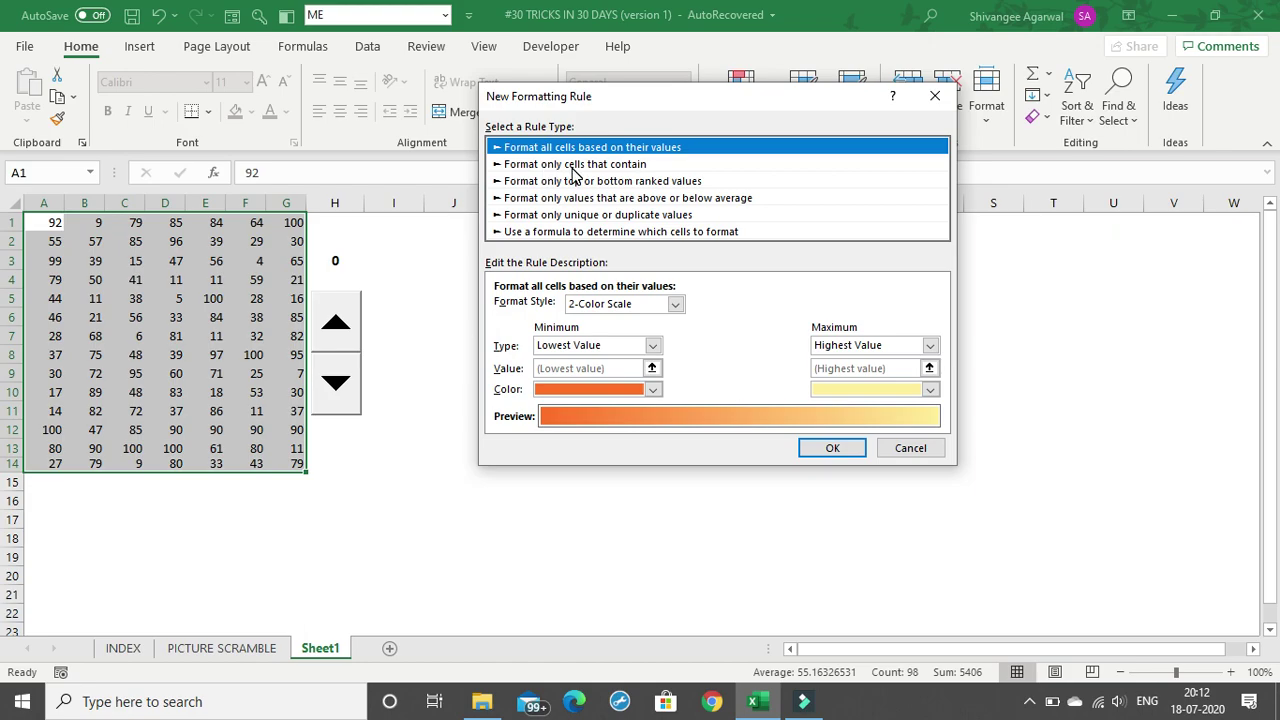
left_click(570, 166)
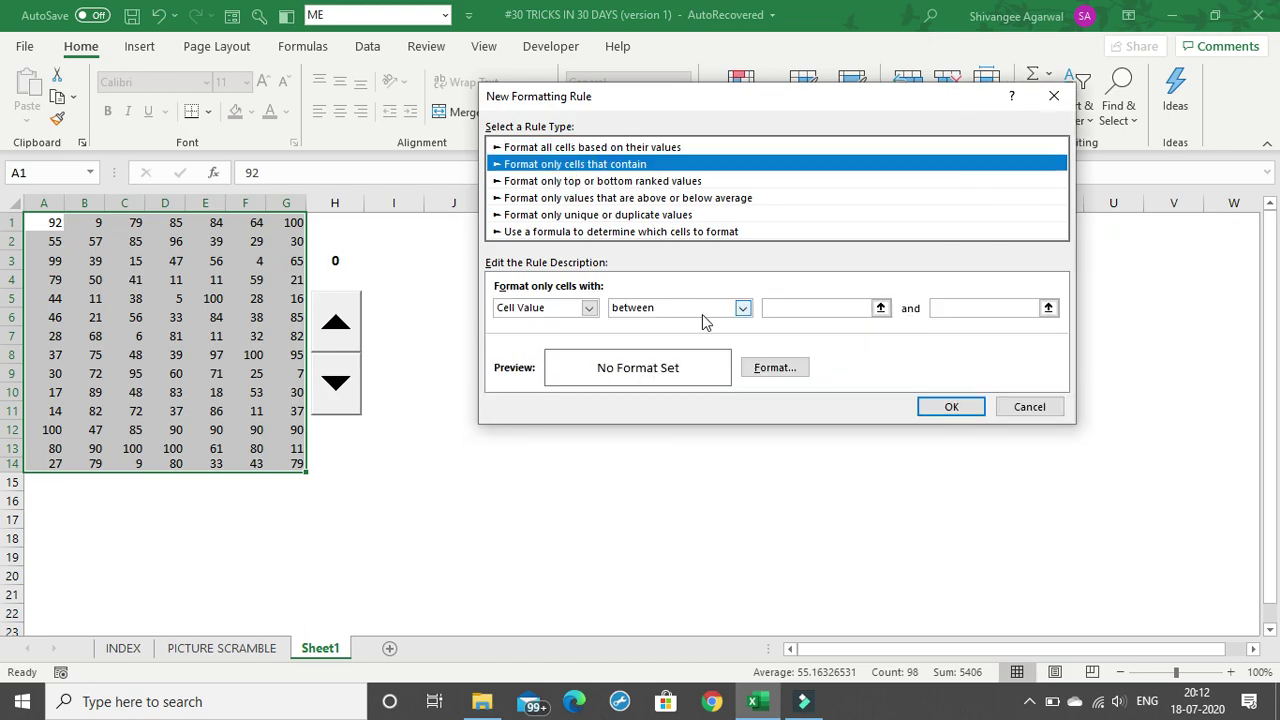
left_click(744, 310)
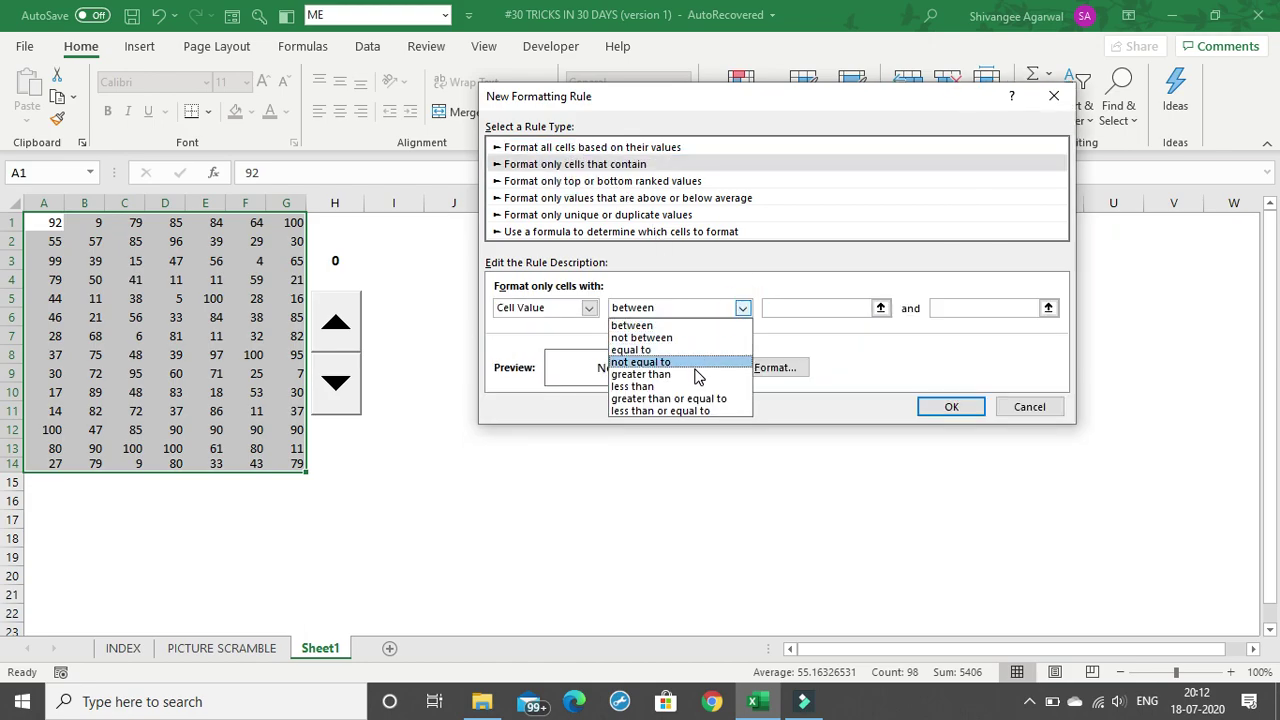
left_click(692, 410)
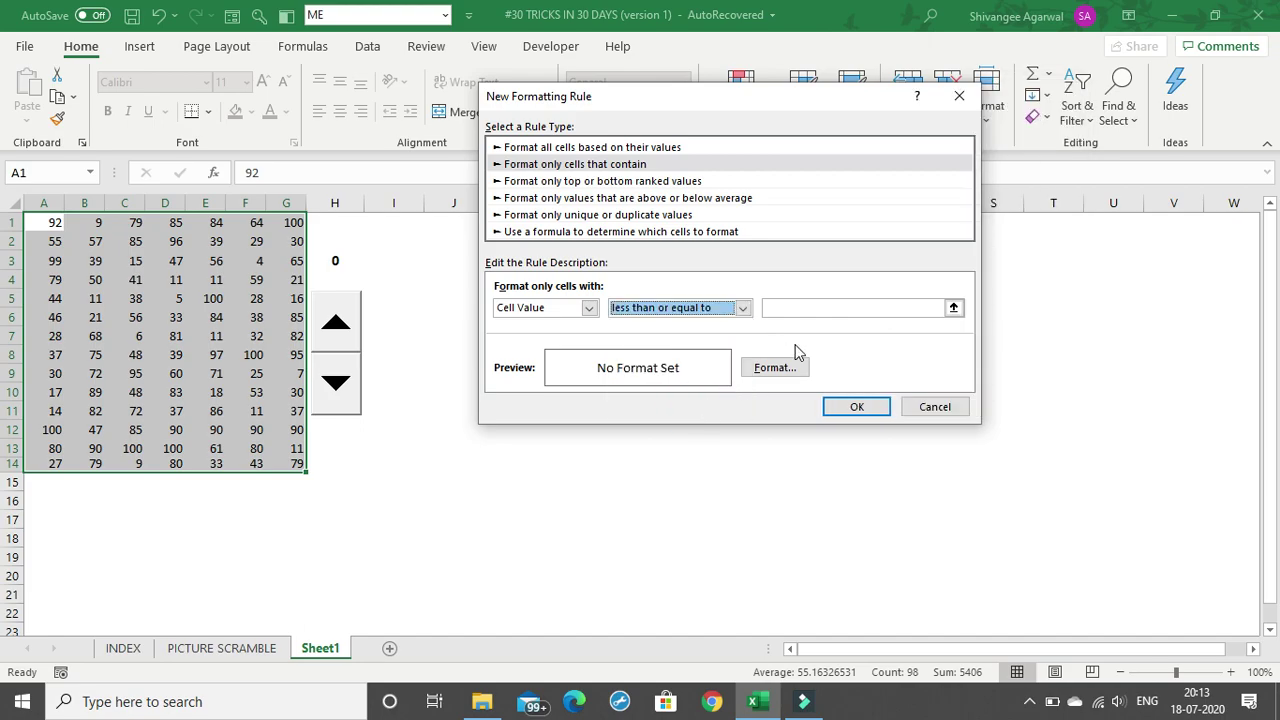
left_click(789, 304)
left_click(345, 261)
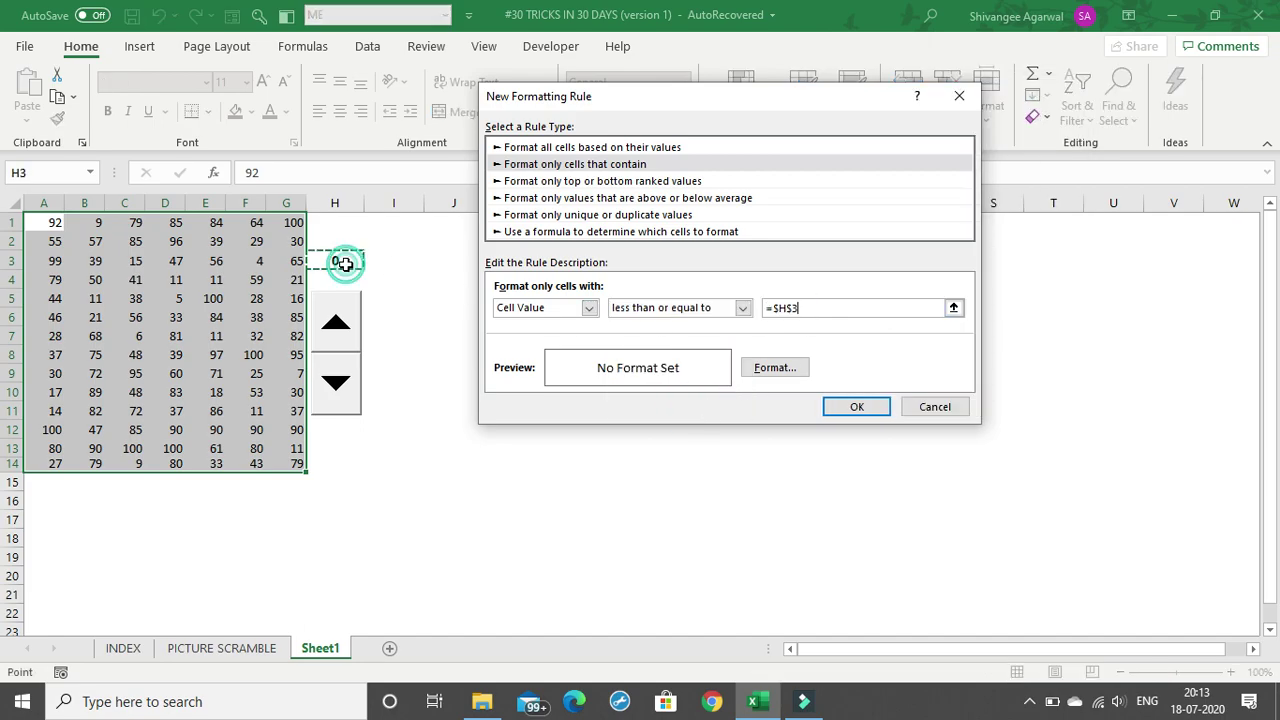
Set the rule's format to No Color fill and save it for A1:G14.
left_click(776, 368)
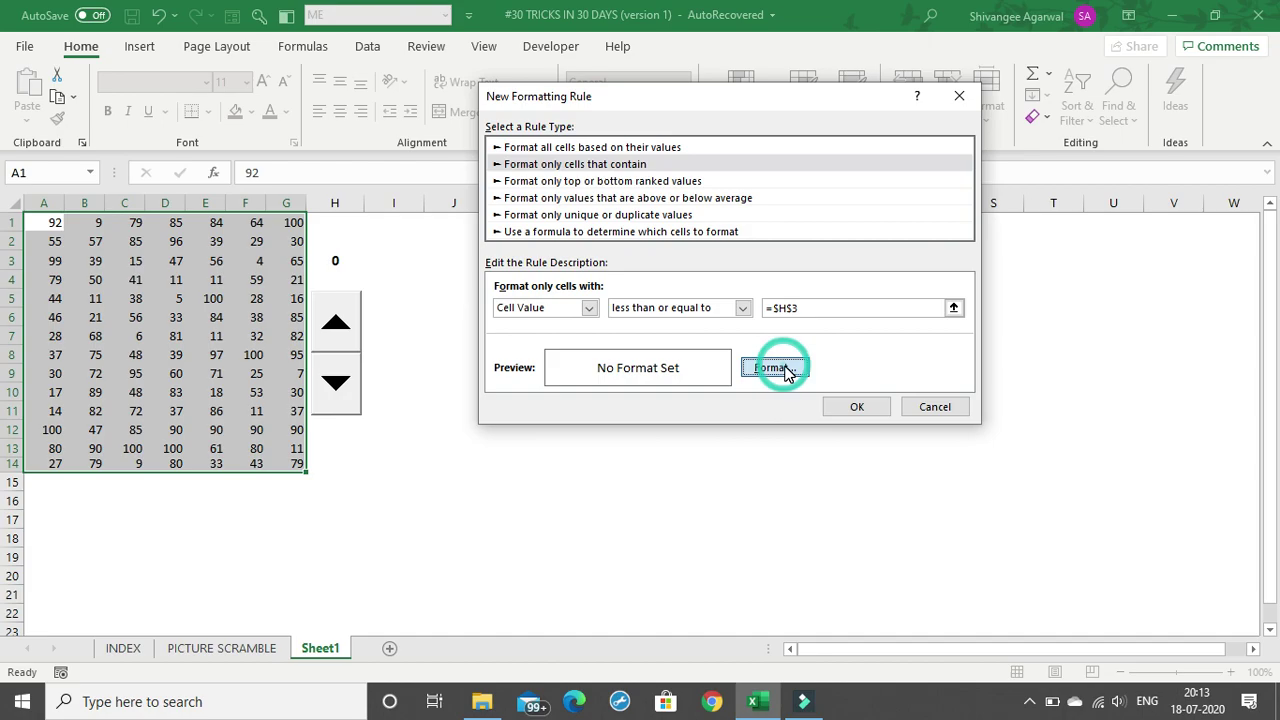
left_click(656, 47)
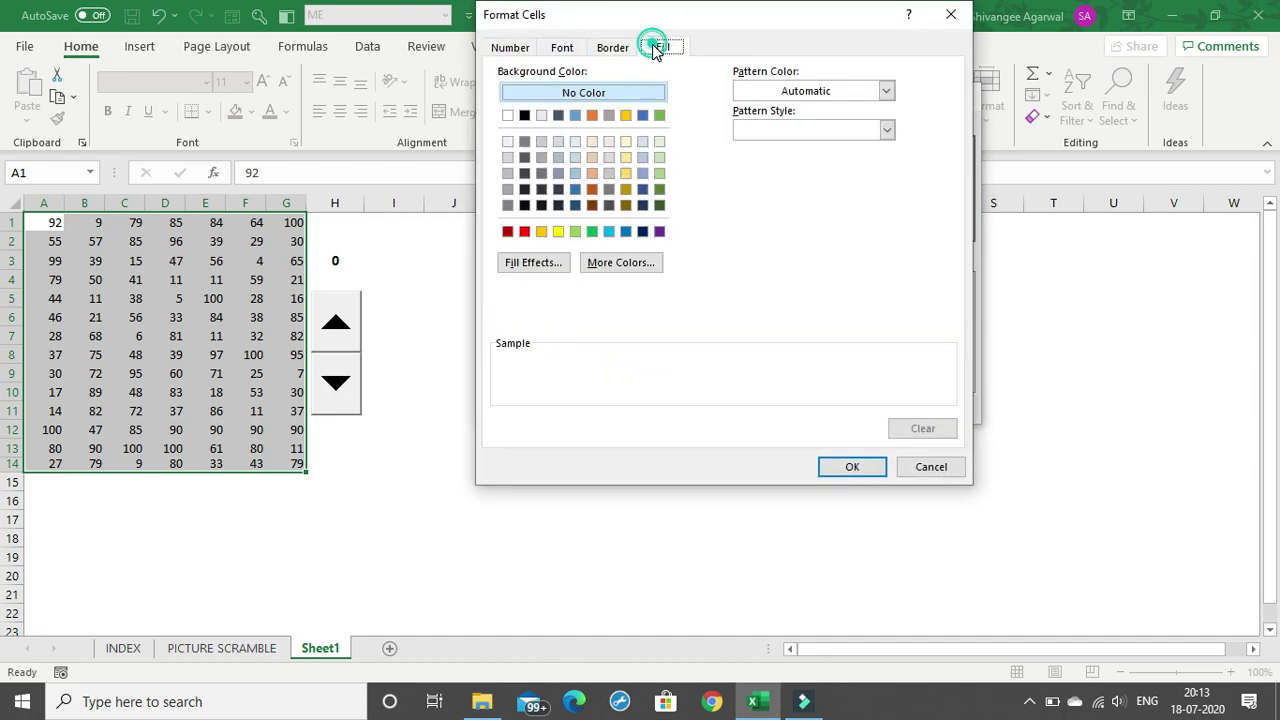
left_click(612, 95)
left_click(788, 188)
left_click(646, 95)
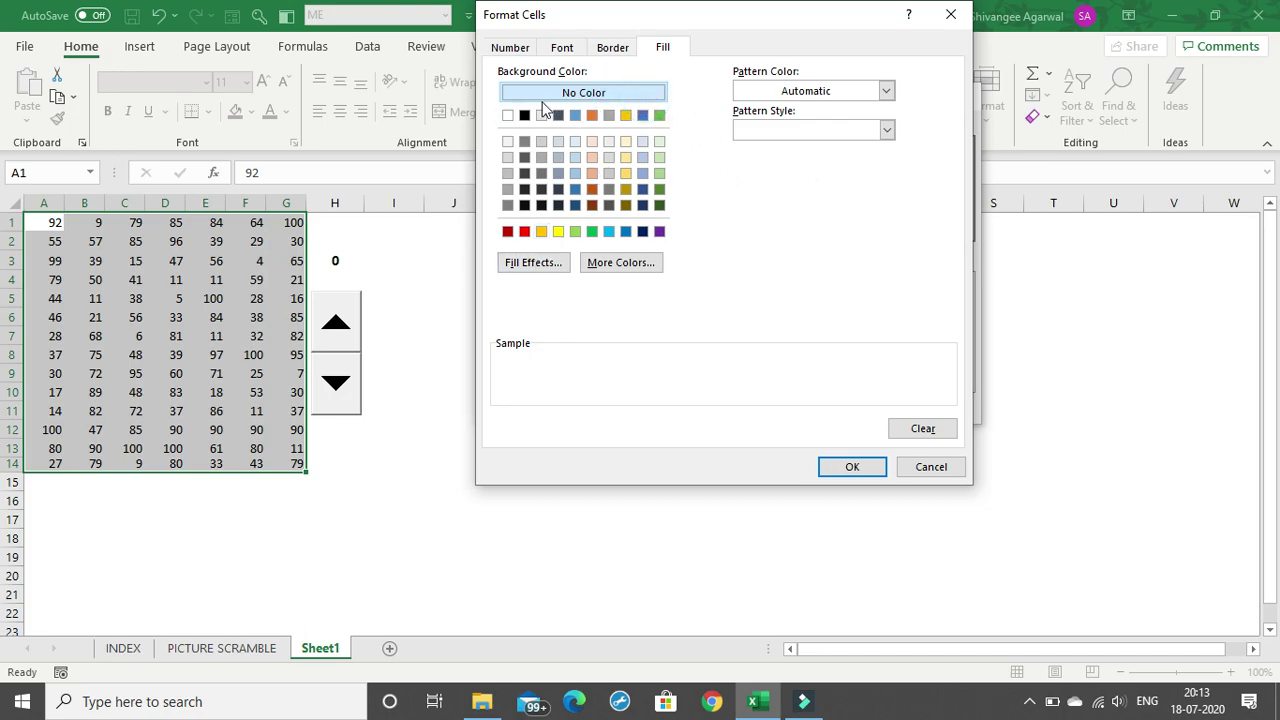
left_click(546, 98)
left_click(564, 92)
left_click(842, 470)
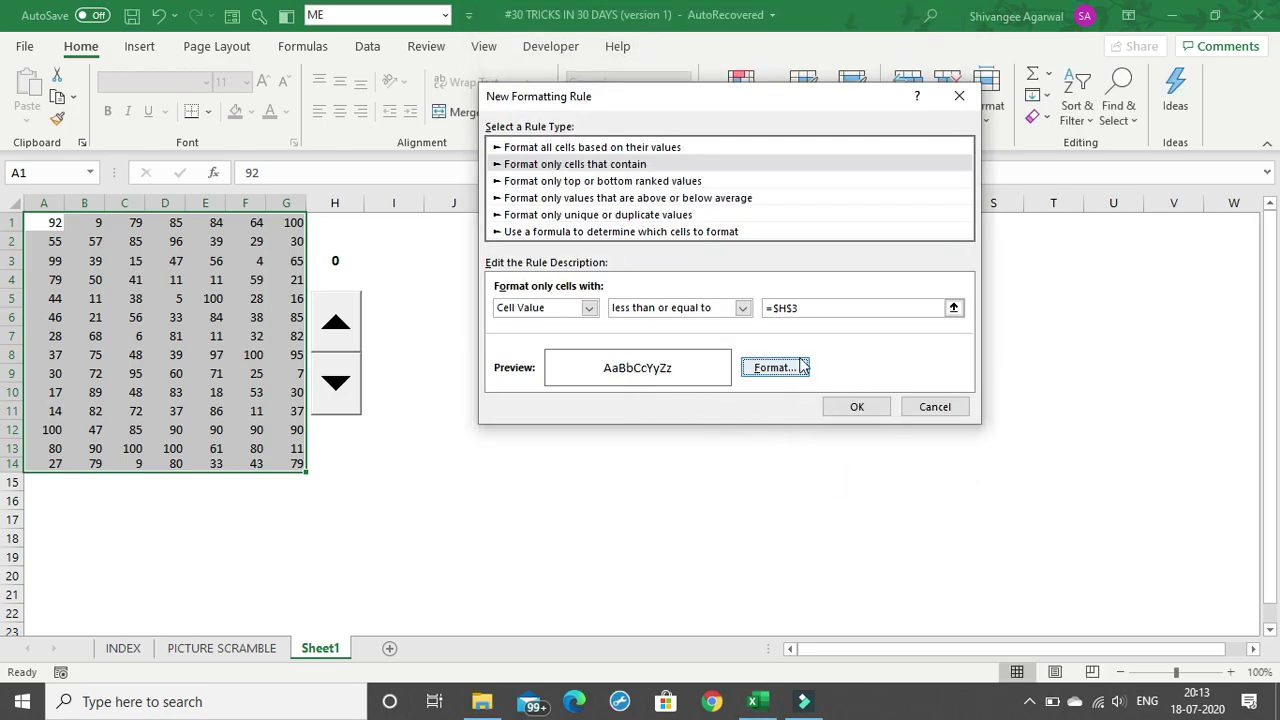
left_click(887, 408)
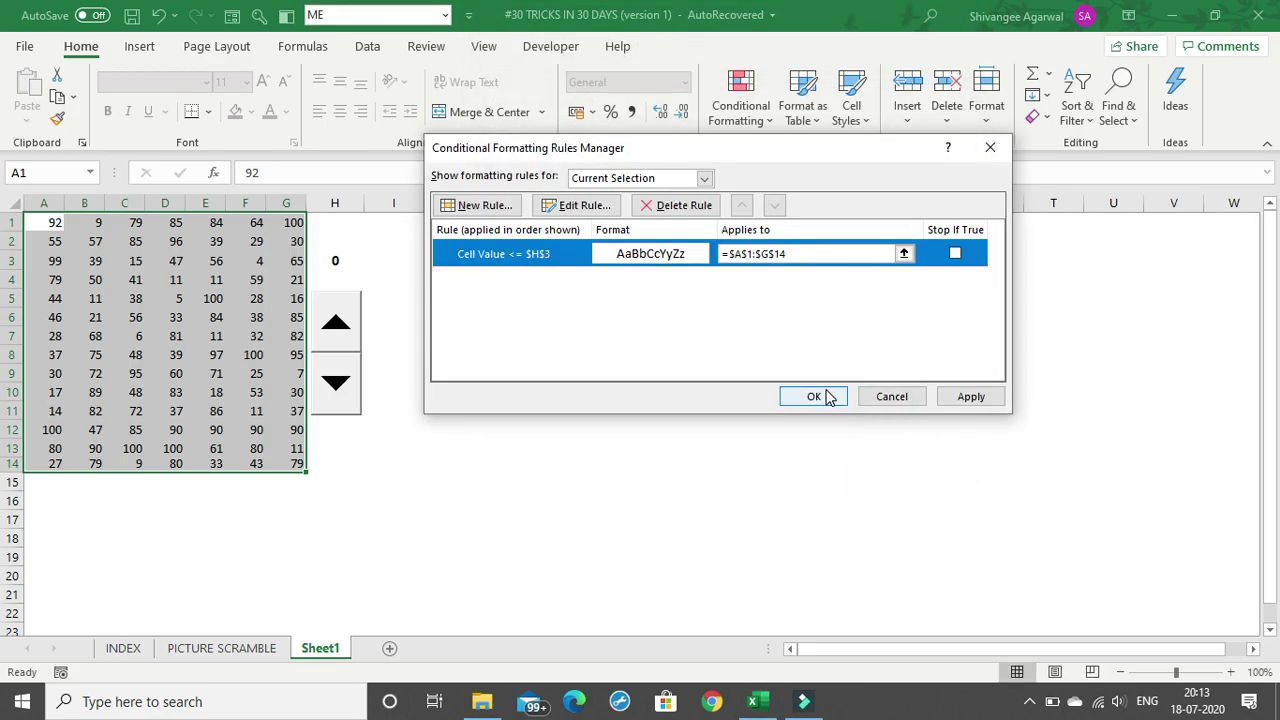
left_click(814, 397)
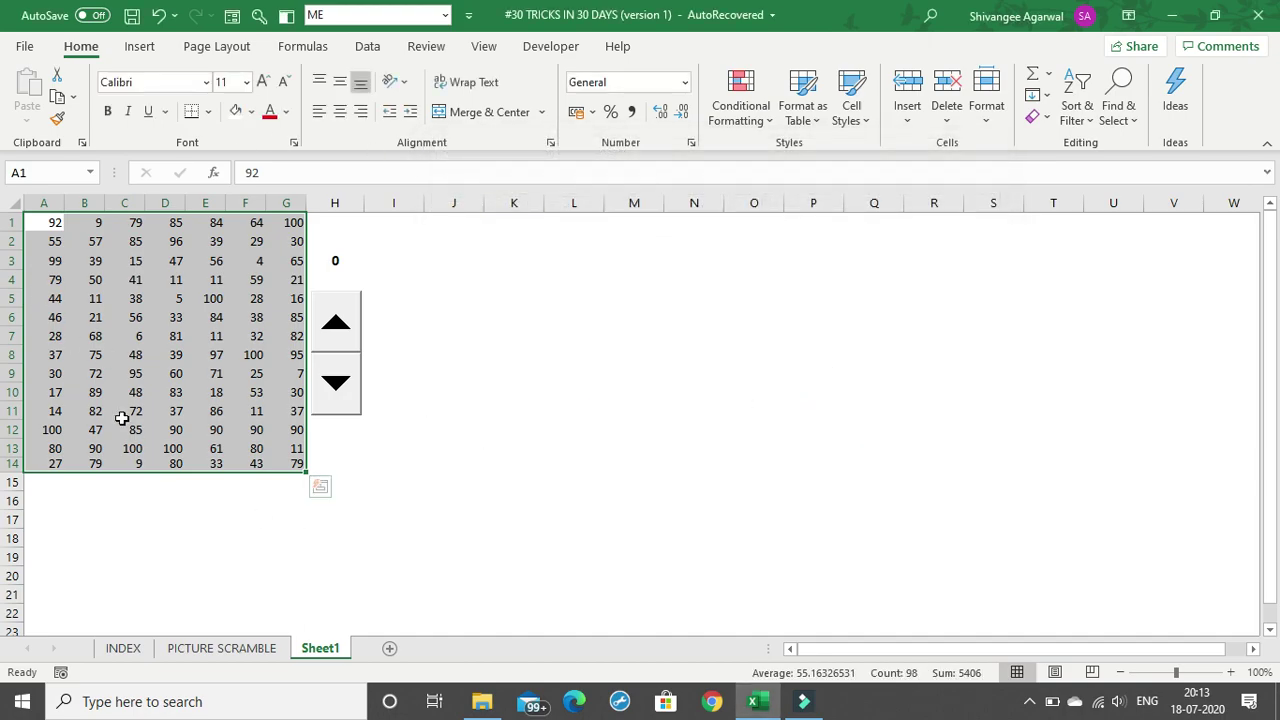
Raise H3 with the spin button to about 50, revealing part of the logo.
left_click(397, 278)
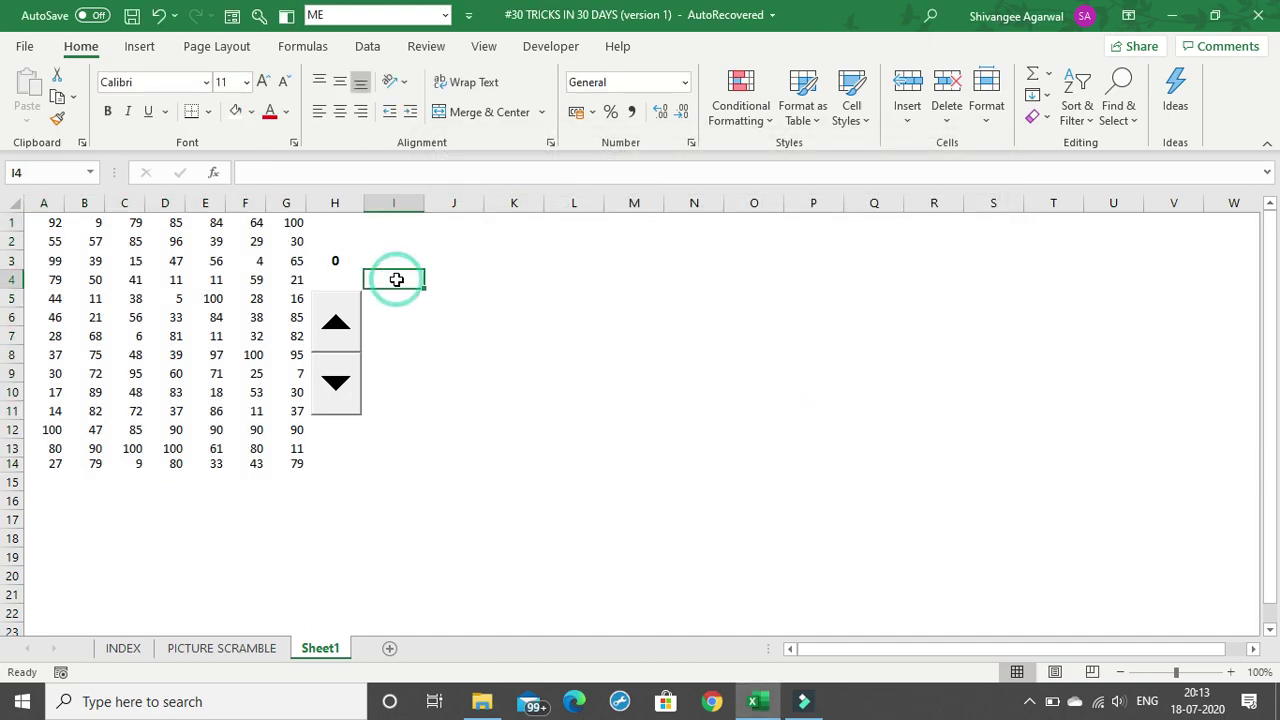
left_click(501, 311)
left_click(335, 335)
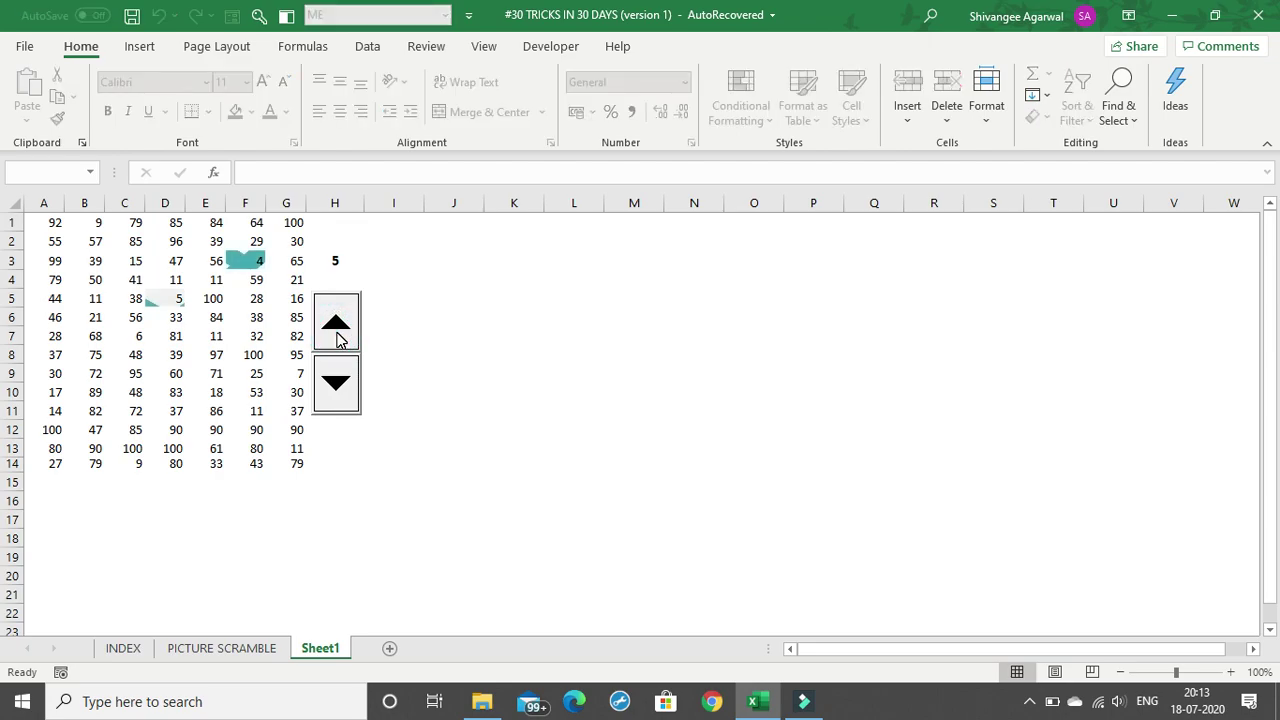
left_click(337, 337)
left_click(343, 331)
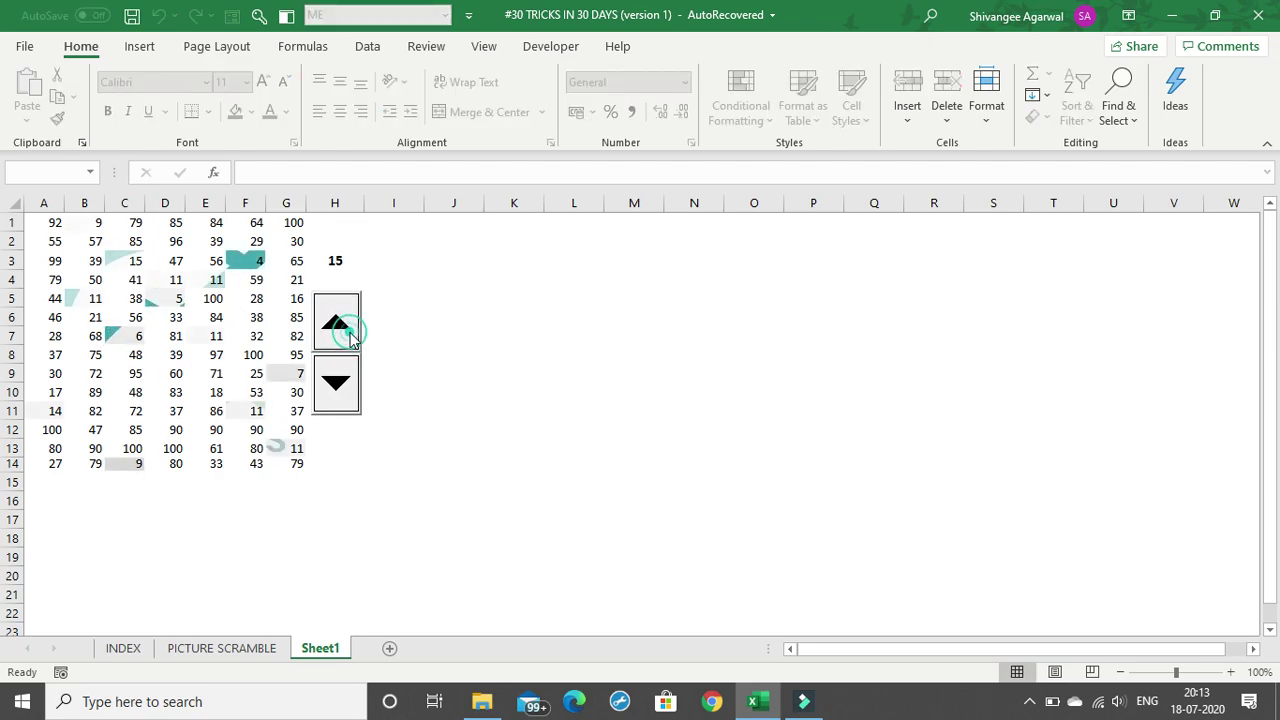
left_click(350, 338)
left_click(350, 338)
left_click(337, 329)
left_click(335, 330)
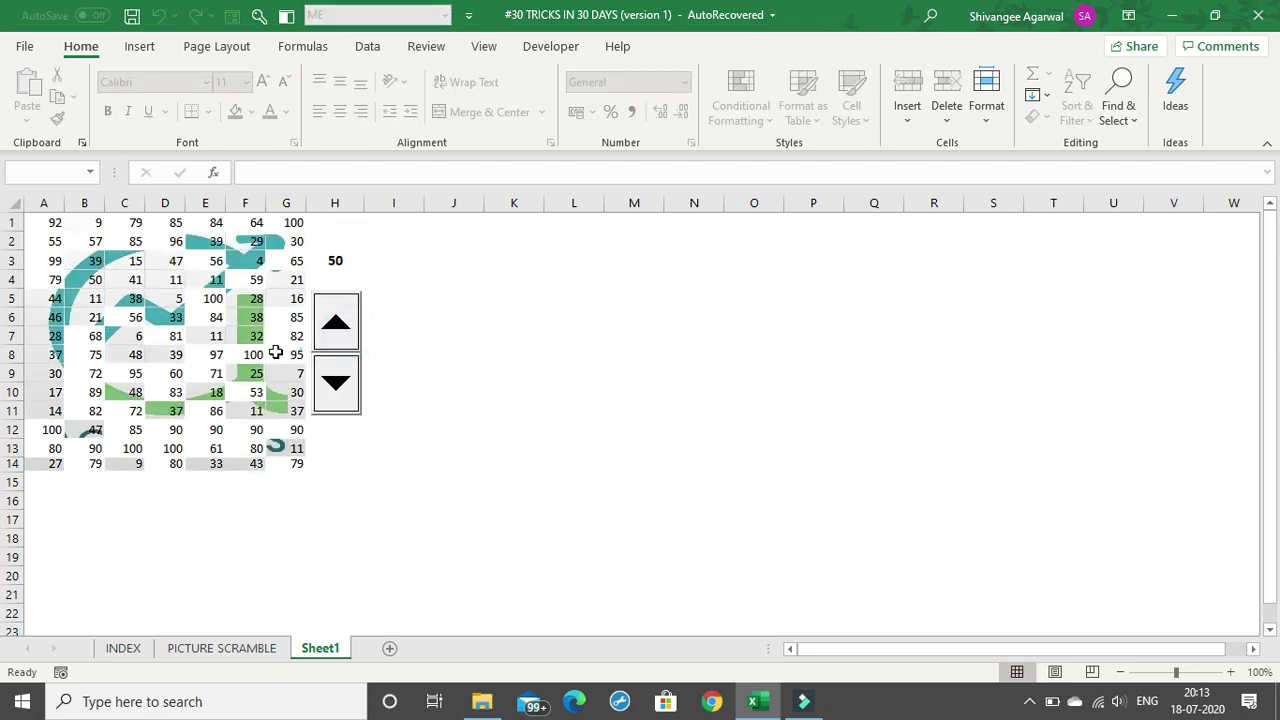
left_click(334, 332)
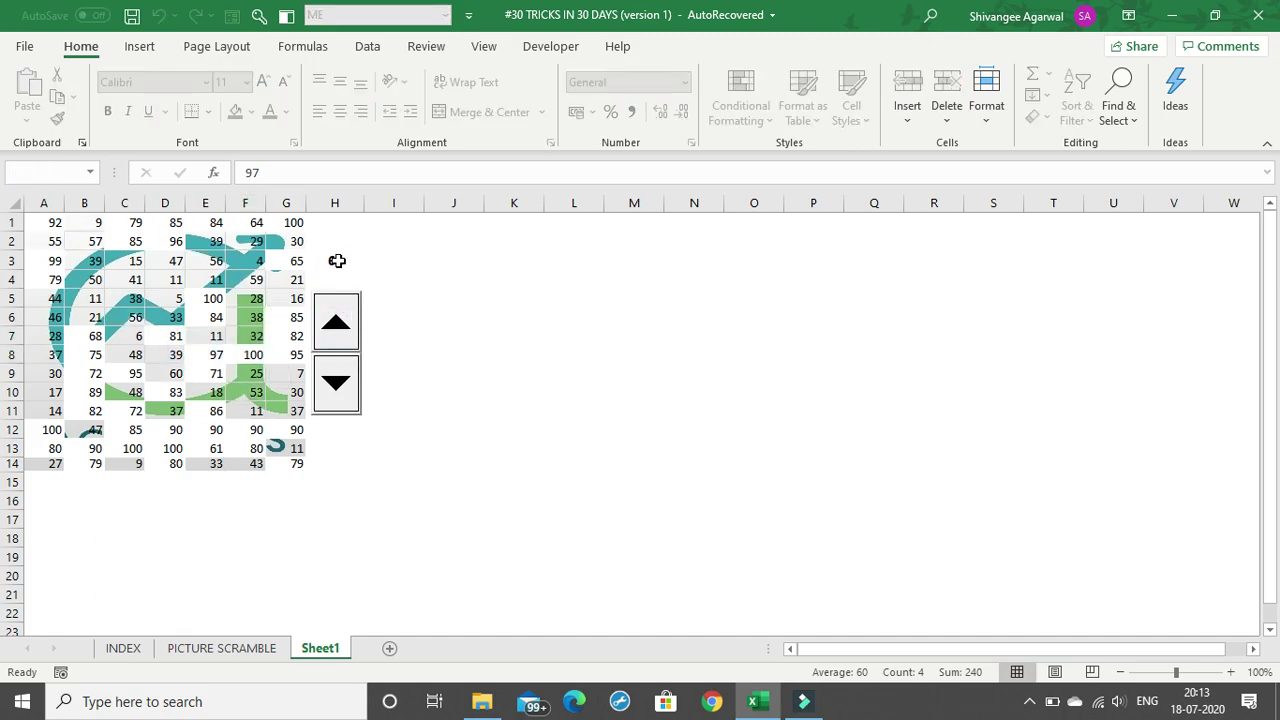
Bring H3 up to 100 so the full logo shows, then select A1:G14.
left_click_drag(352, 318, 348, 326)
left_click_drag(340, 380, 335, 388)
left_click_drag(334, 323, 340, 326)
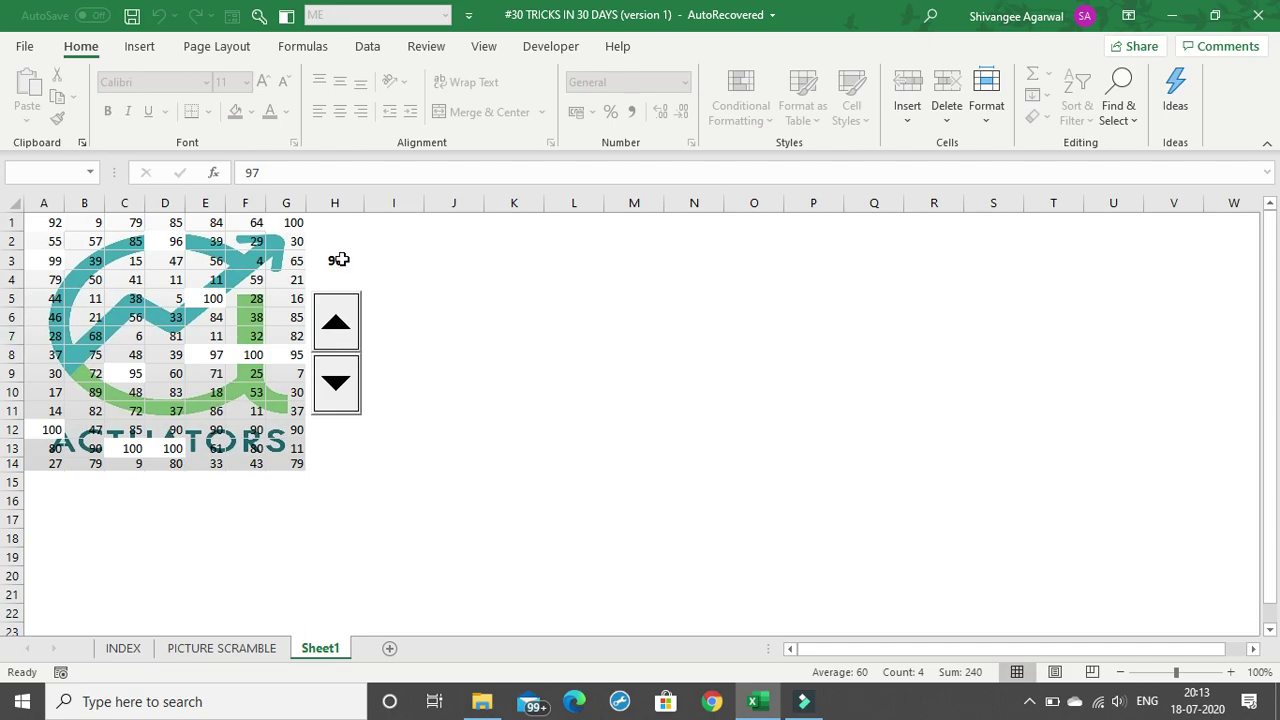
left_click(336, 338)
left_click(336, 338)
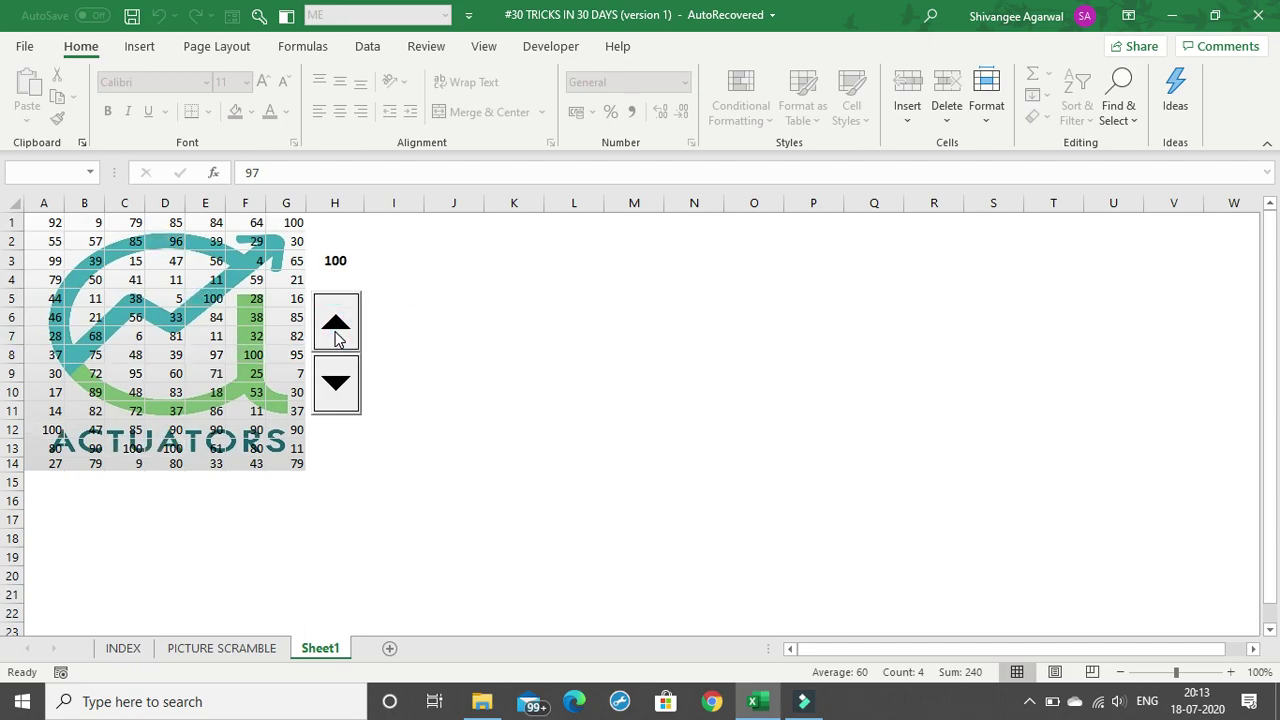
left_click_drag(51, 226, 289, 455)
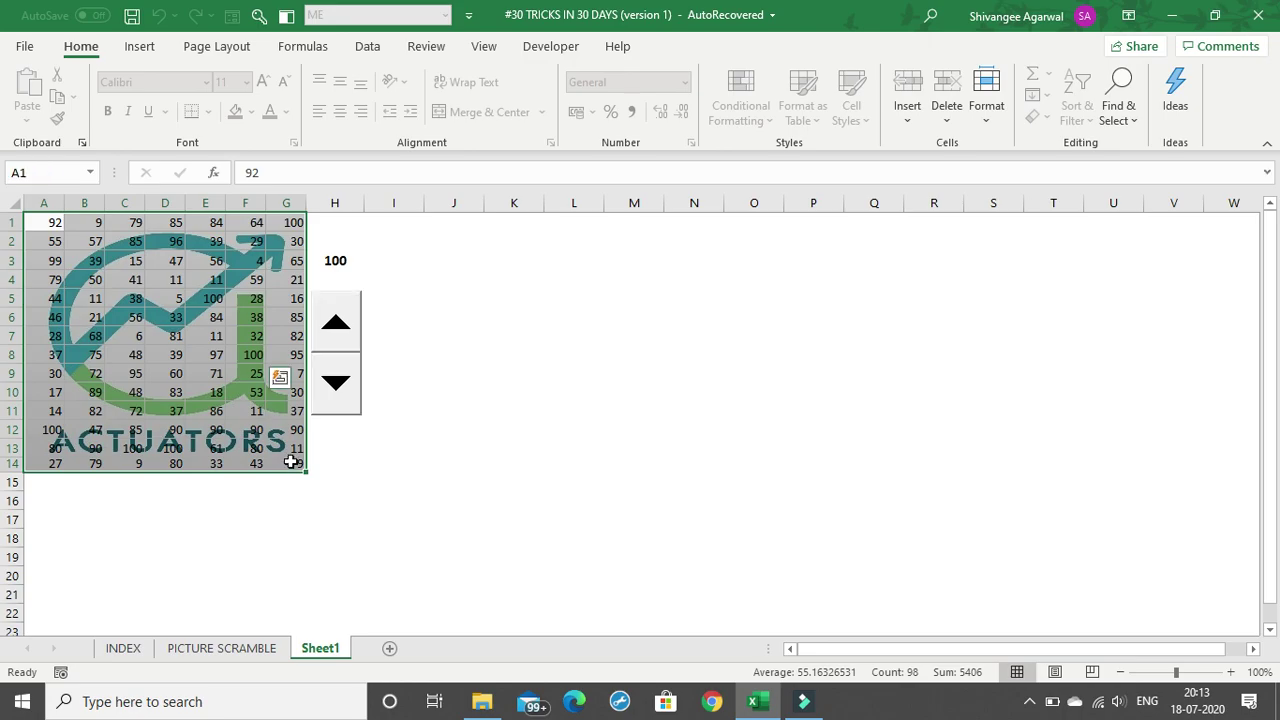
Open Format Cells for A1:G14 at the Custom number category, then cancel.
right_click(210, 305)
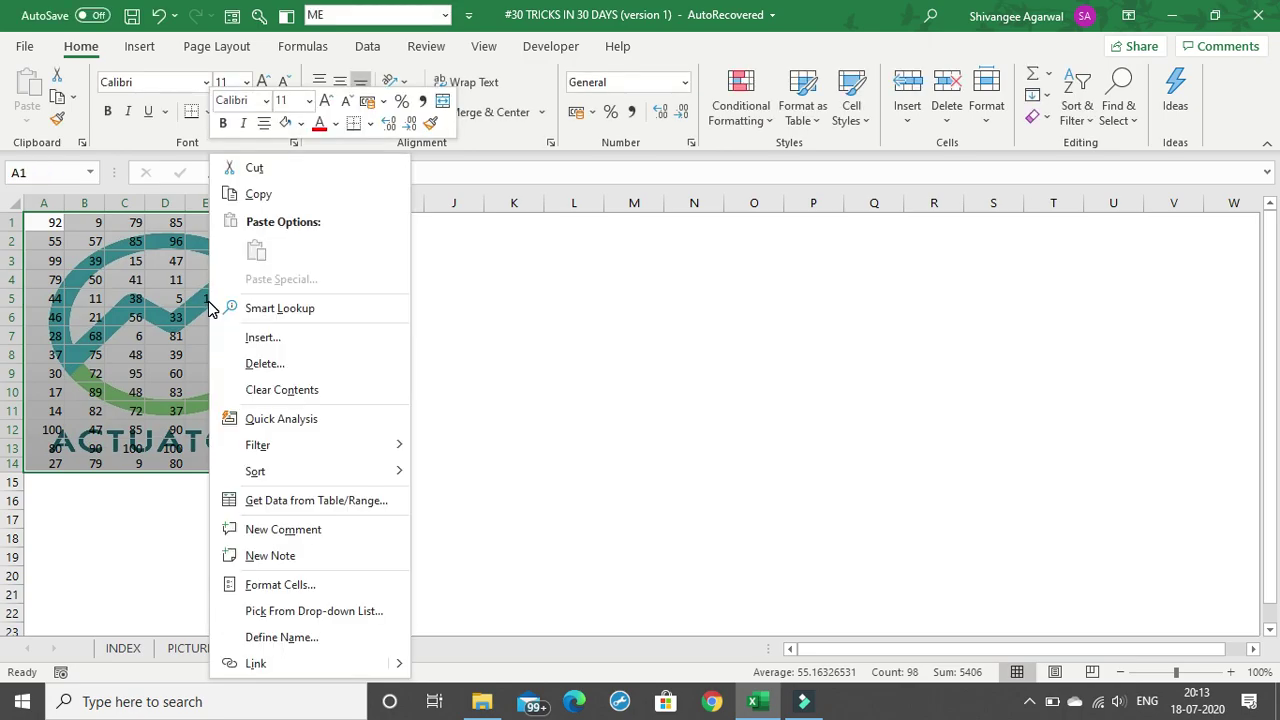
left_click(266, 586)
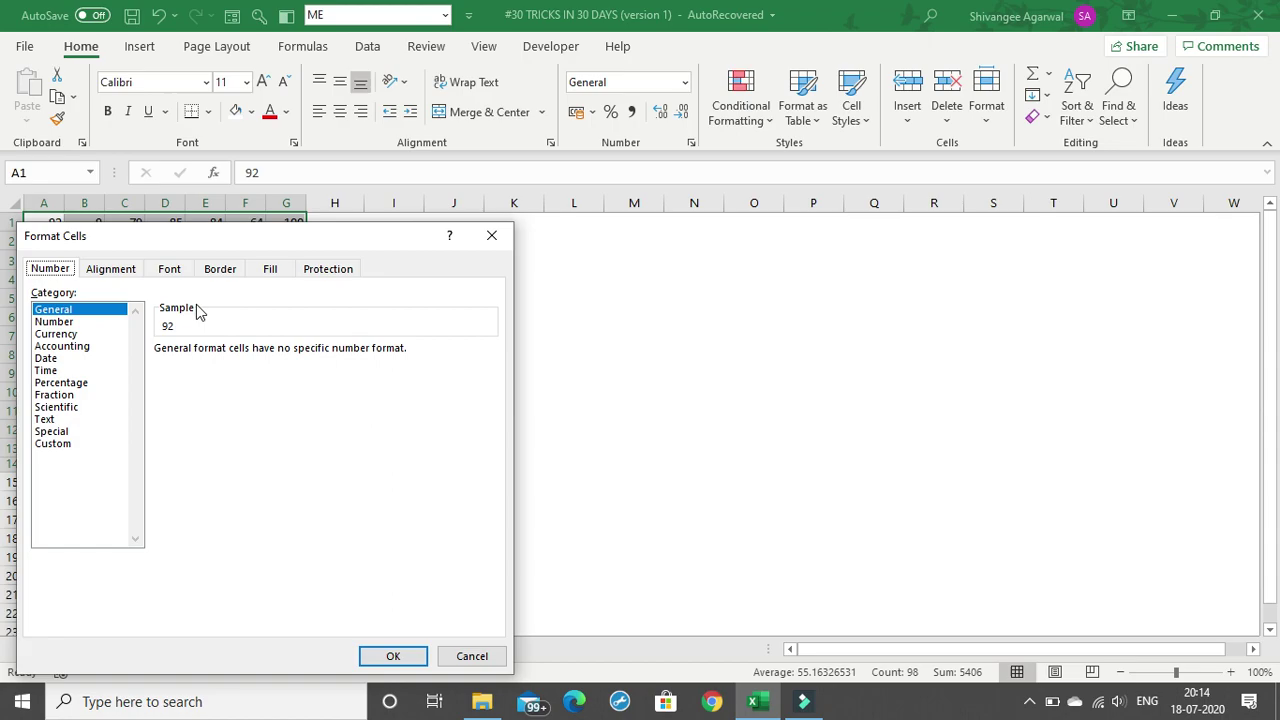
left_click(60, 443)
left_click_drag(312, 237, 785, 103)
left_click(686, 231)
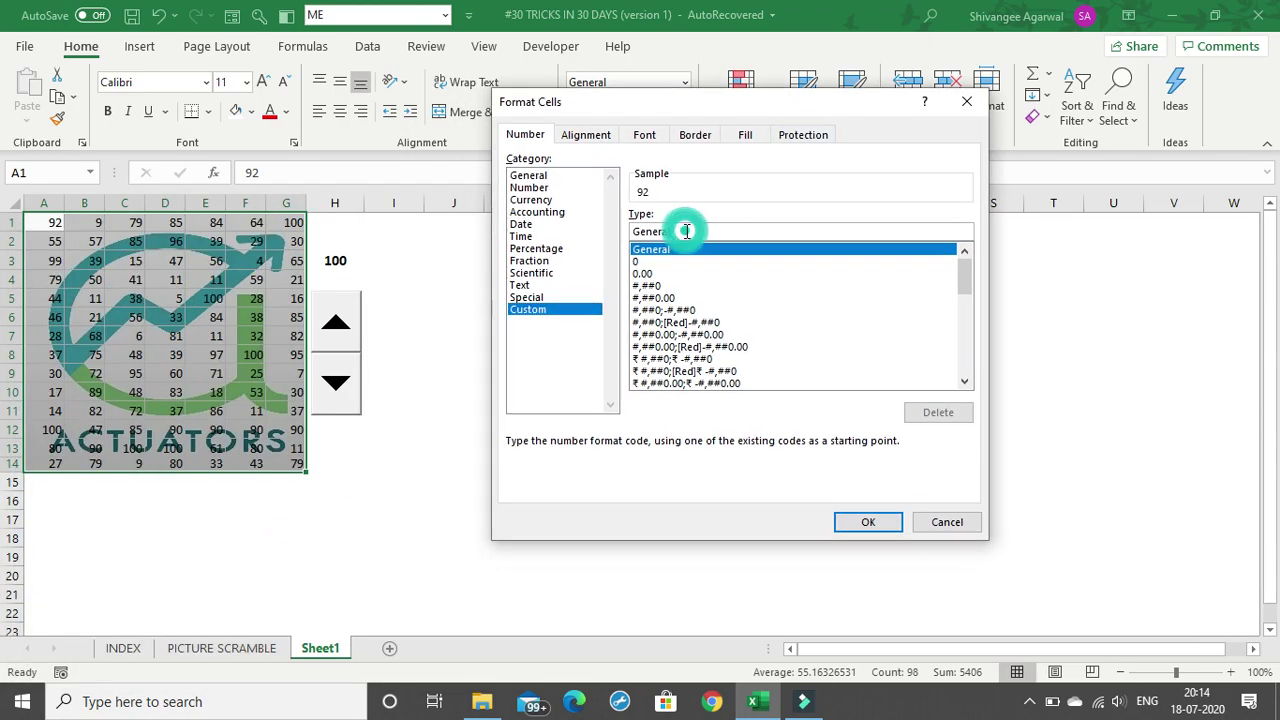
left_click(588, 312)
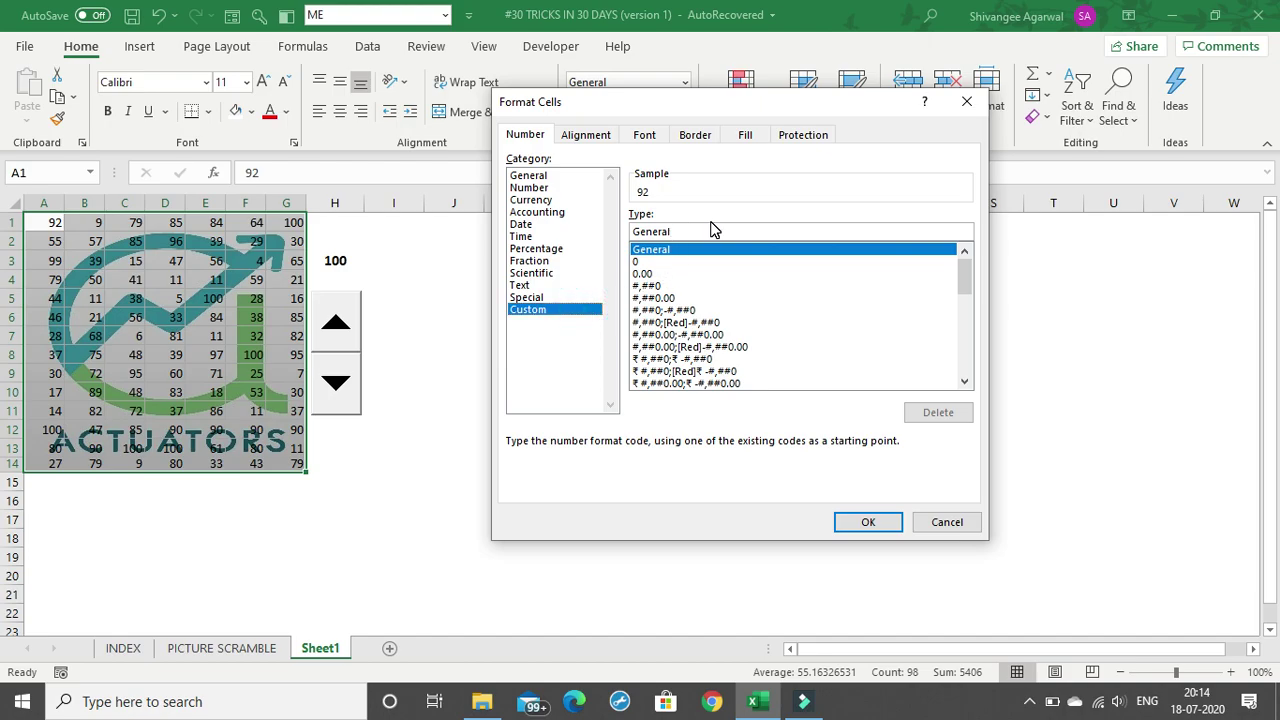
left_click(563, 309)
key("Escape")
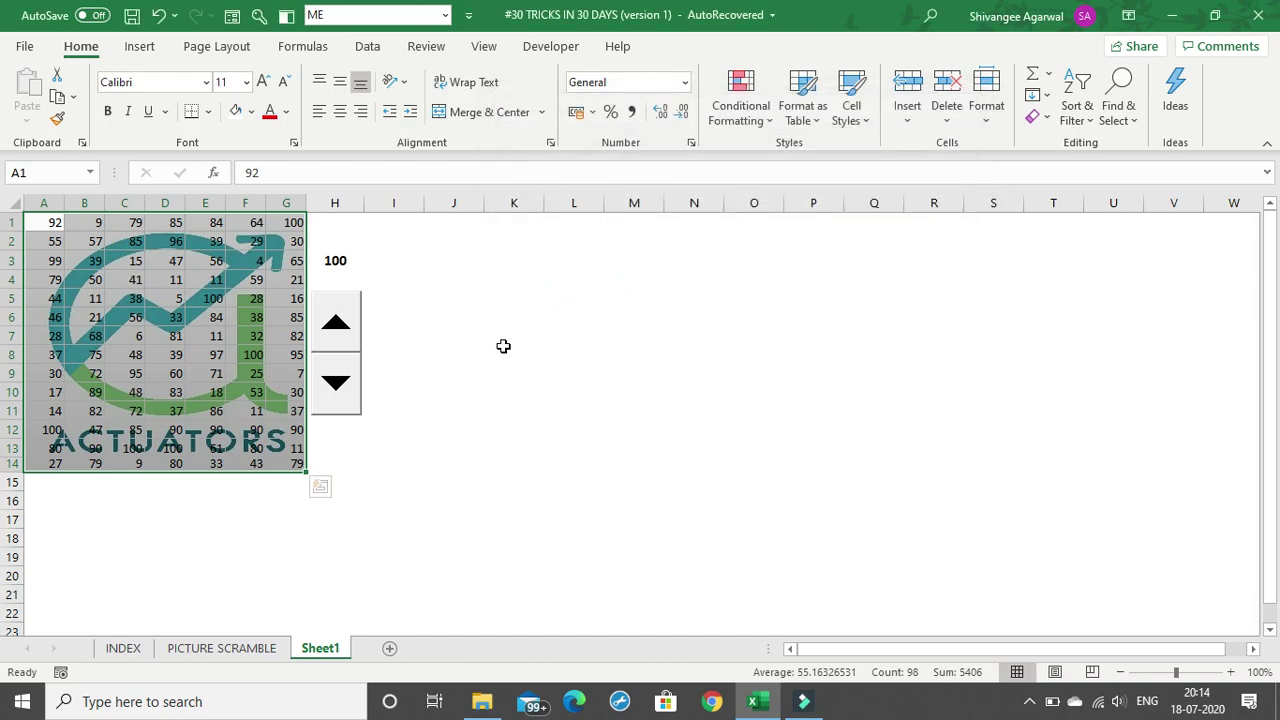
Give A1:G14 the custom number format ;;; so its numbers are hidden.
right_click(222, 363)
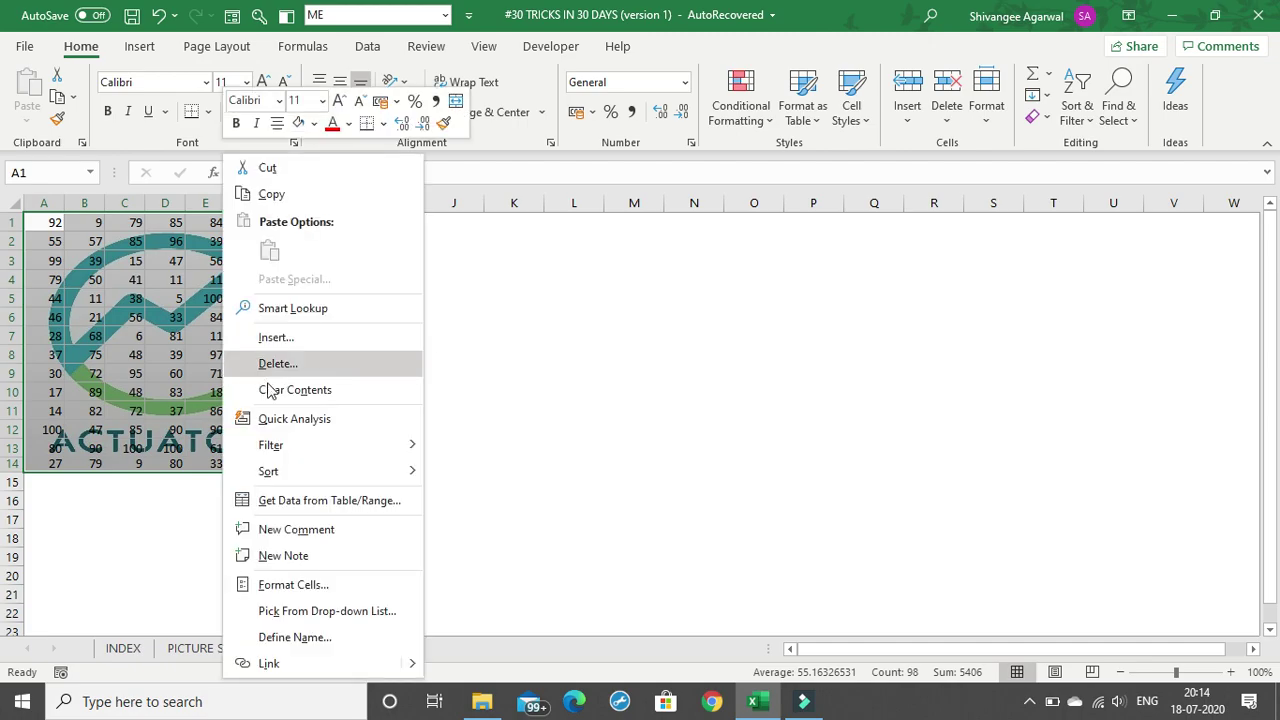
left_click(285, 580)
left_click_drag(257, 236, 725, 88)
left_click(529, 297)
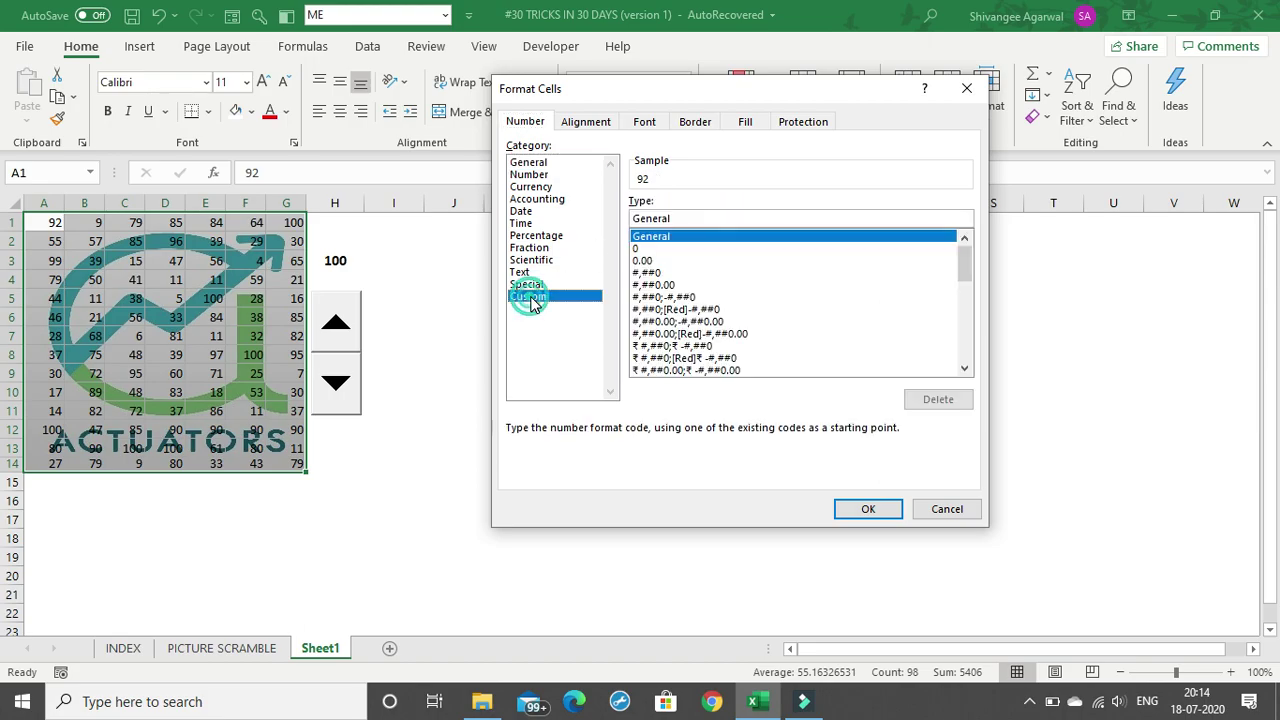
left_click(681, 216)
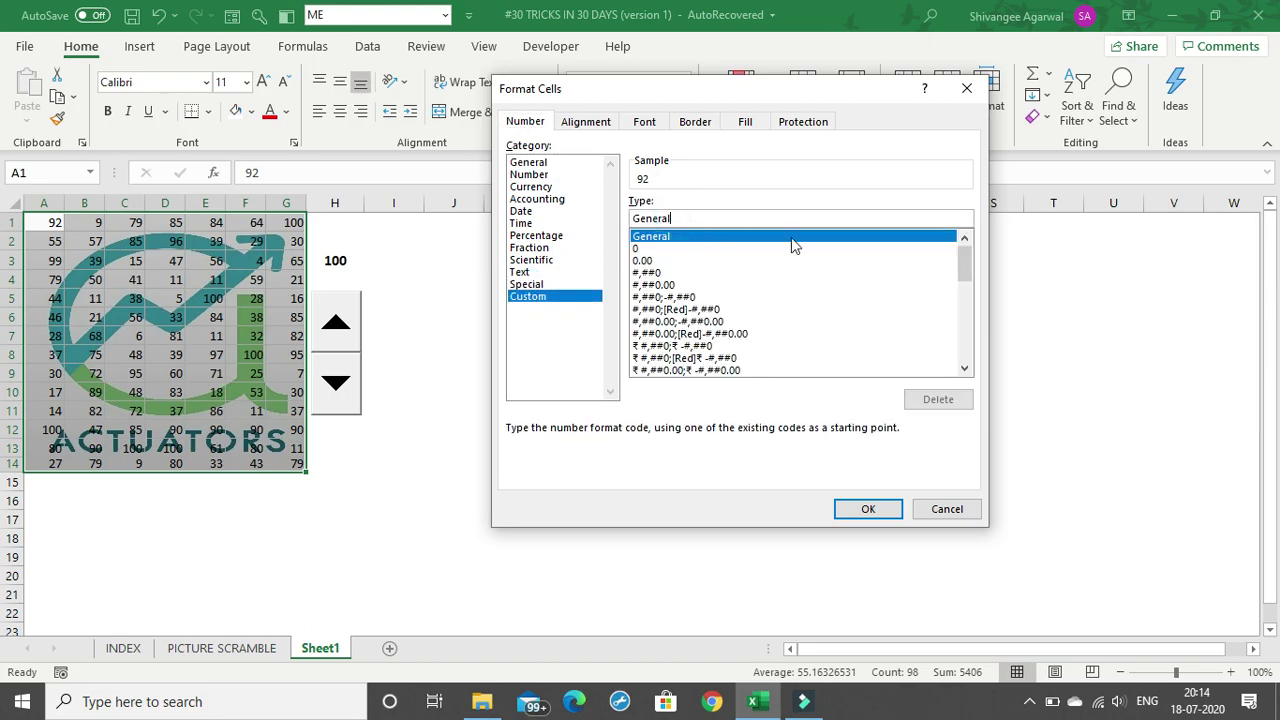
key("BackSpace")
key("BackSpace")
key("BackSpace")
key("BackSpace")
key("BackSpace")
key("BackSpace")
key("BackSpace")
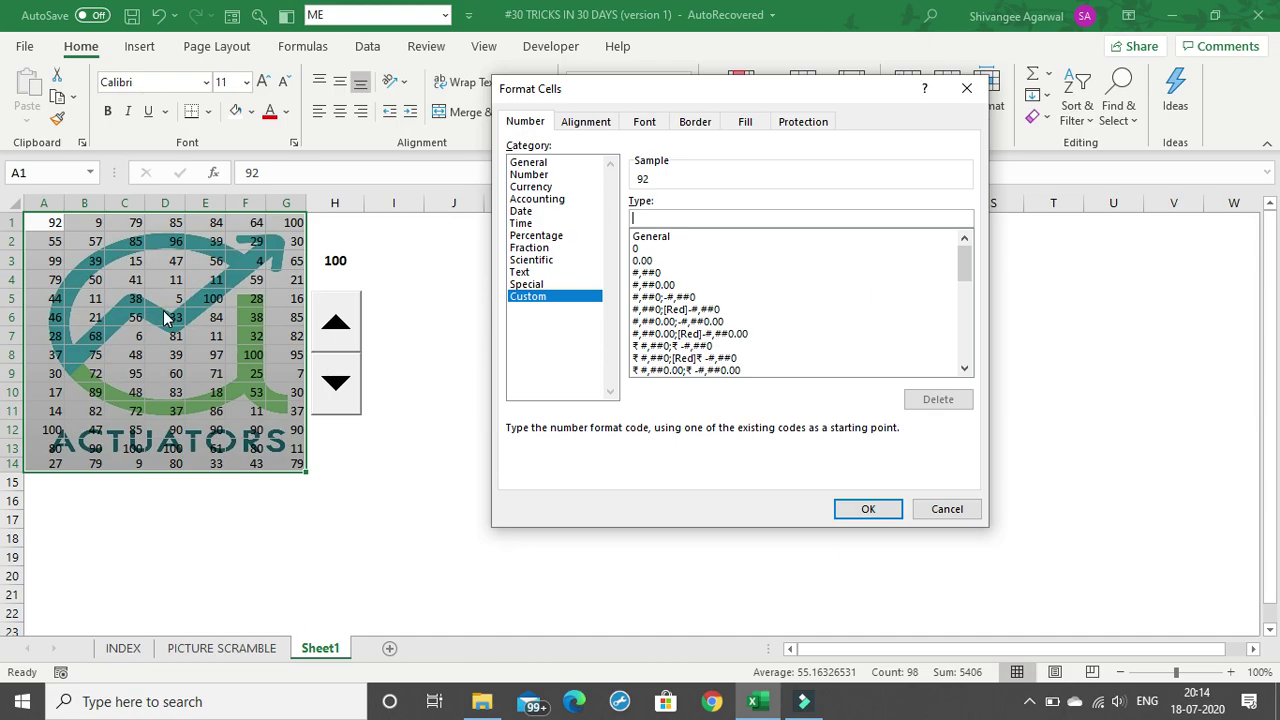
type(";")
left_click(868, 510)
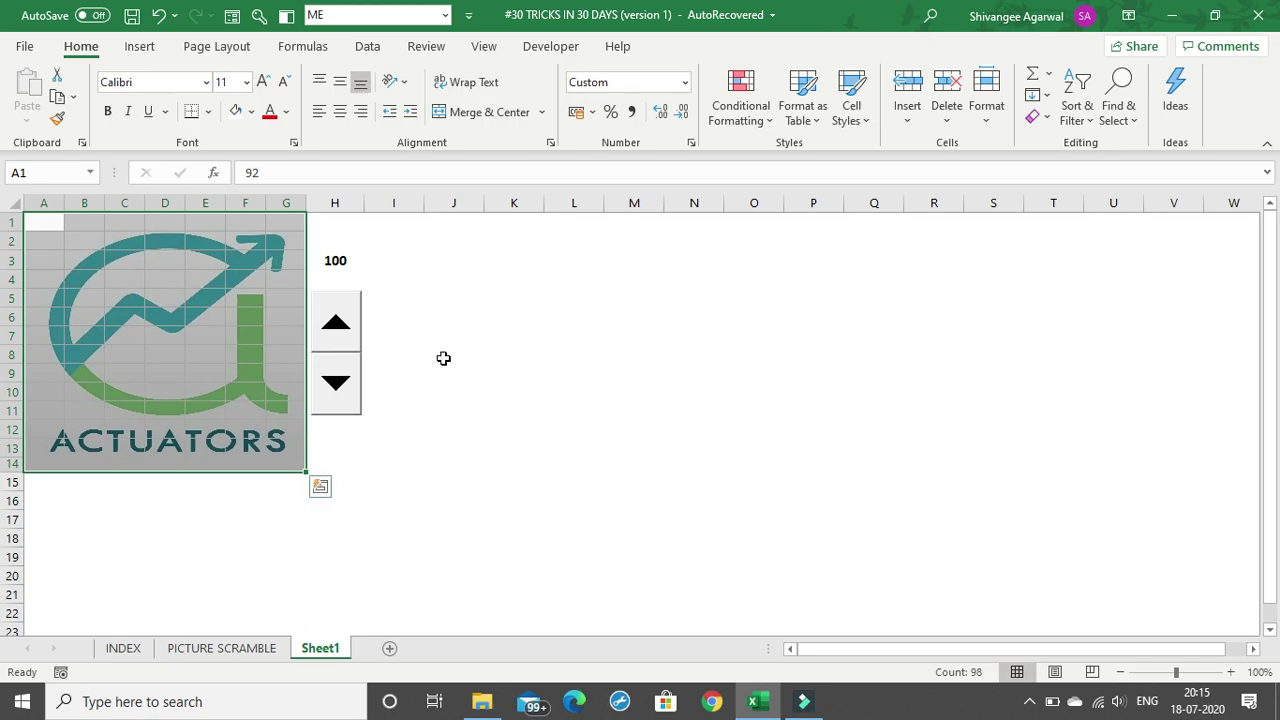
Lower H3 with the spin button to scramble the picture, then nudge it back up.
left_click(430, 352)
left_click(336, 398)
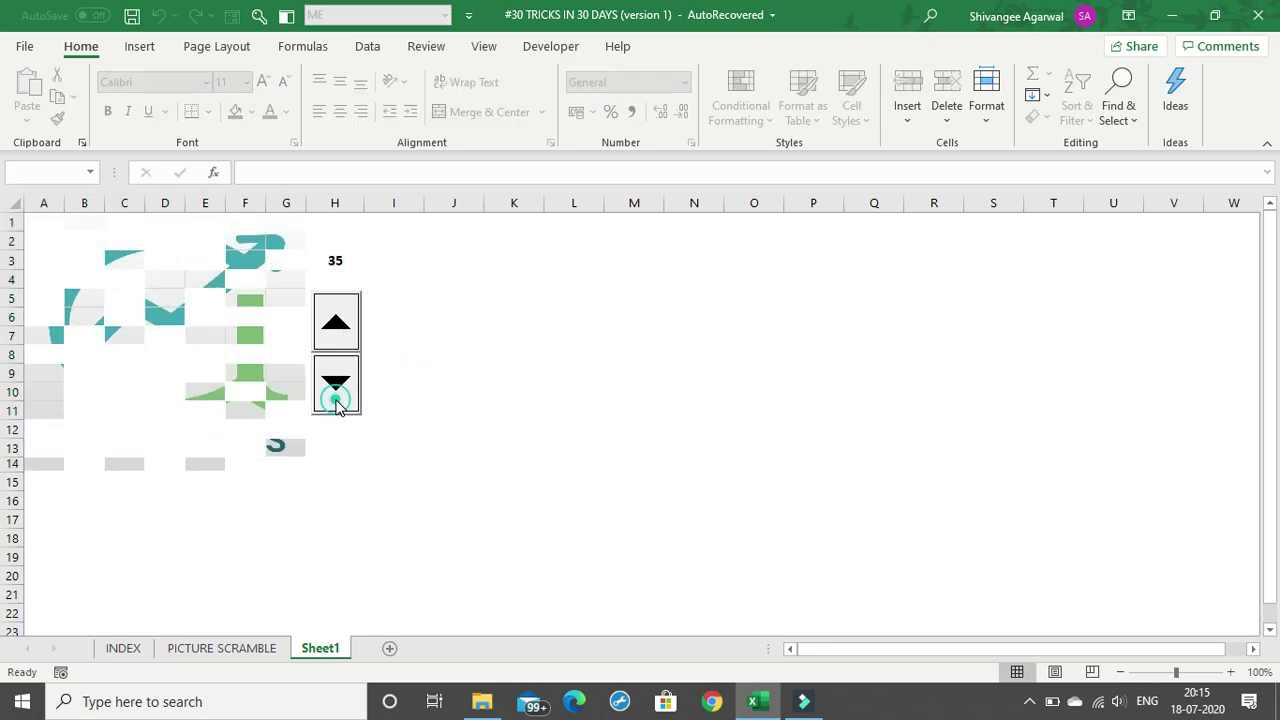
left_click(334, 326)
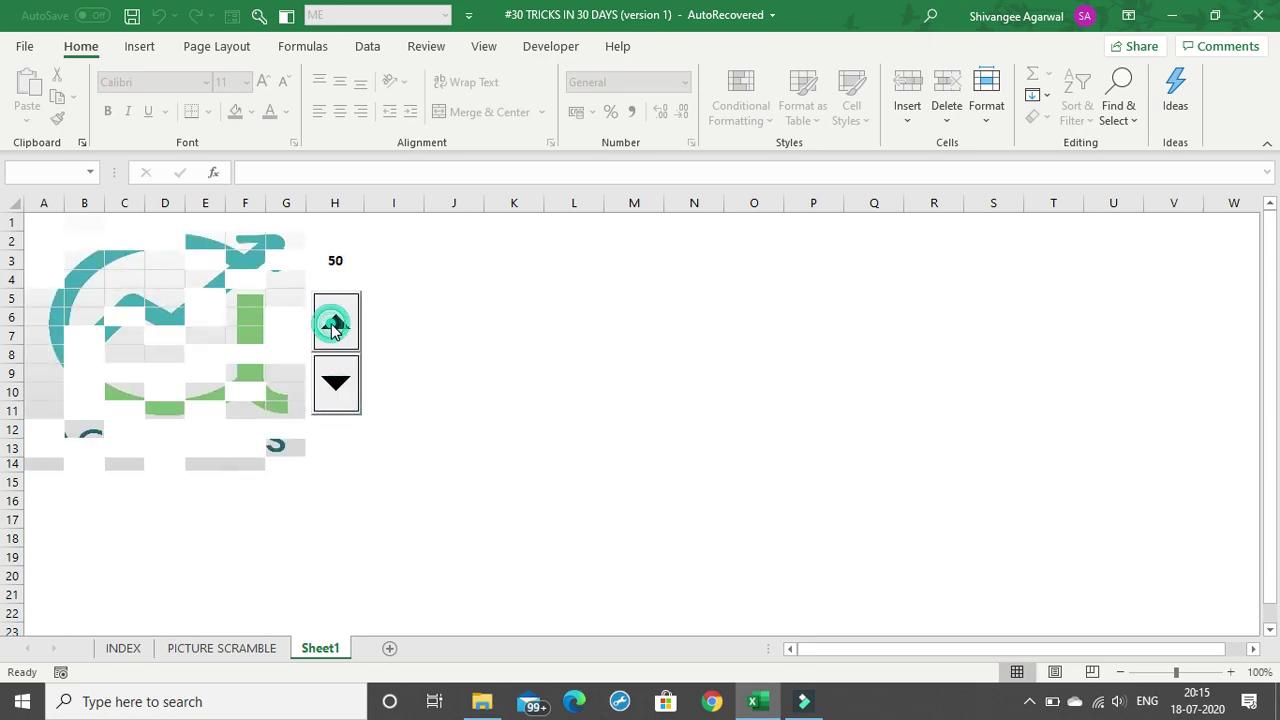